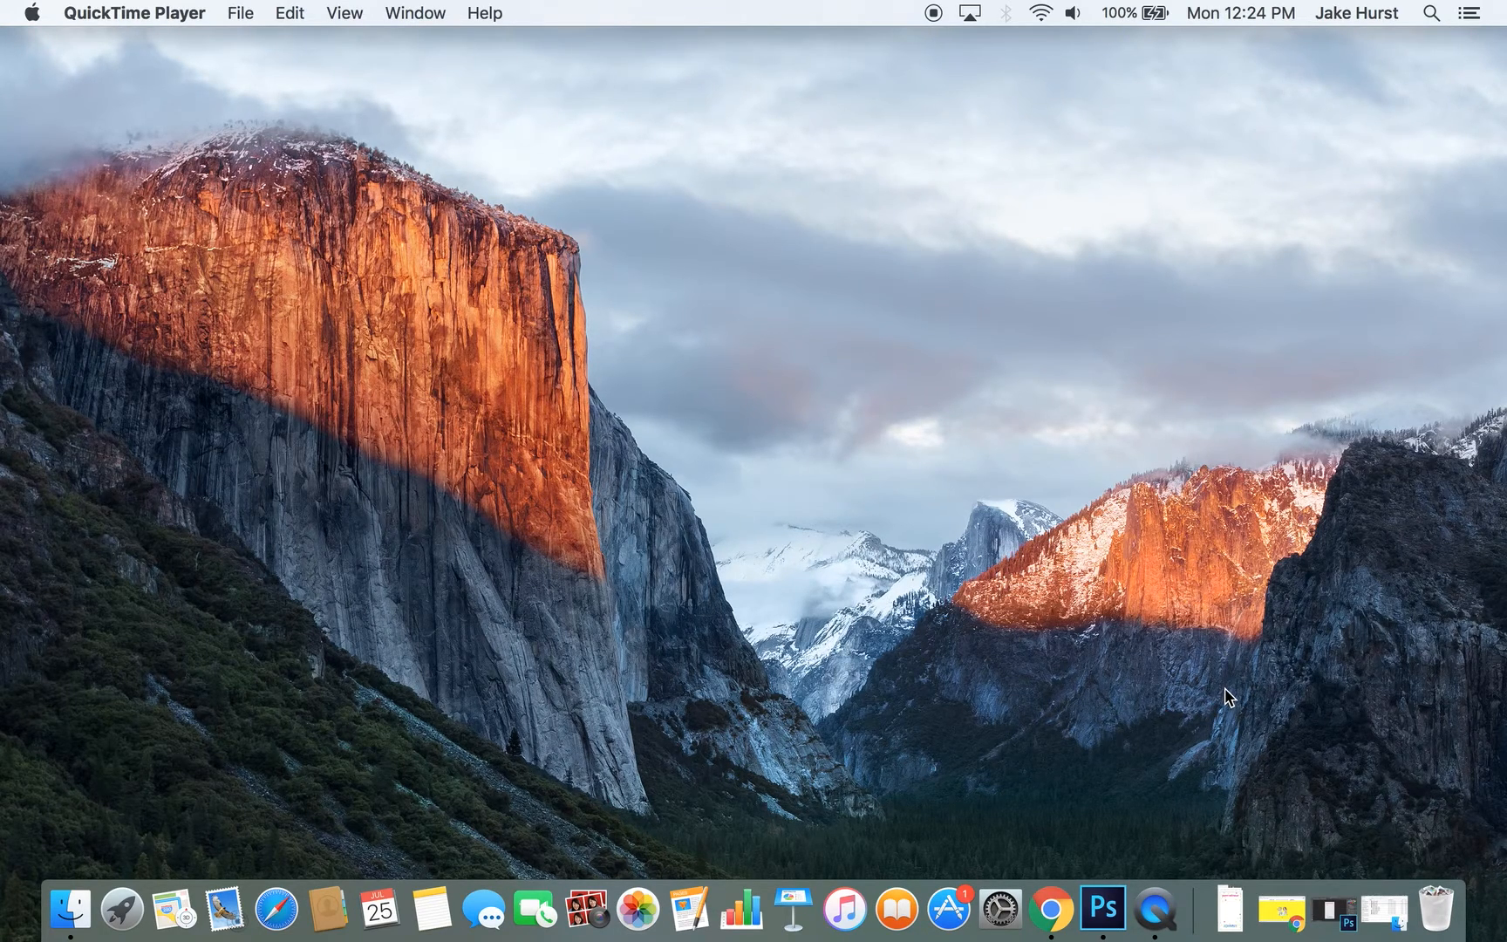
- Switch to Chrome and open the Snapchat Geofilter page from the banner on the Snapchat home page
left_click(1066, 913)
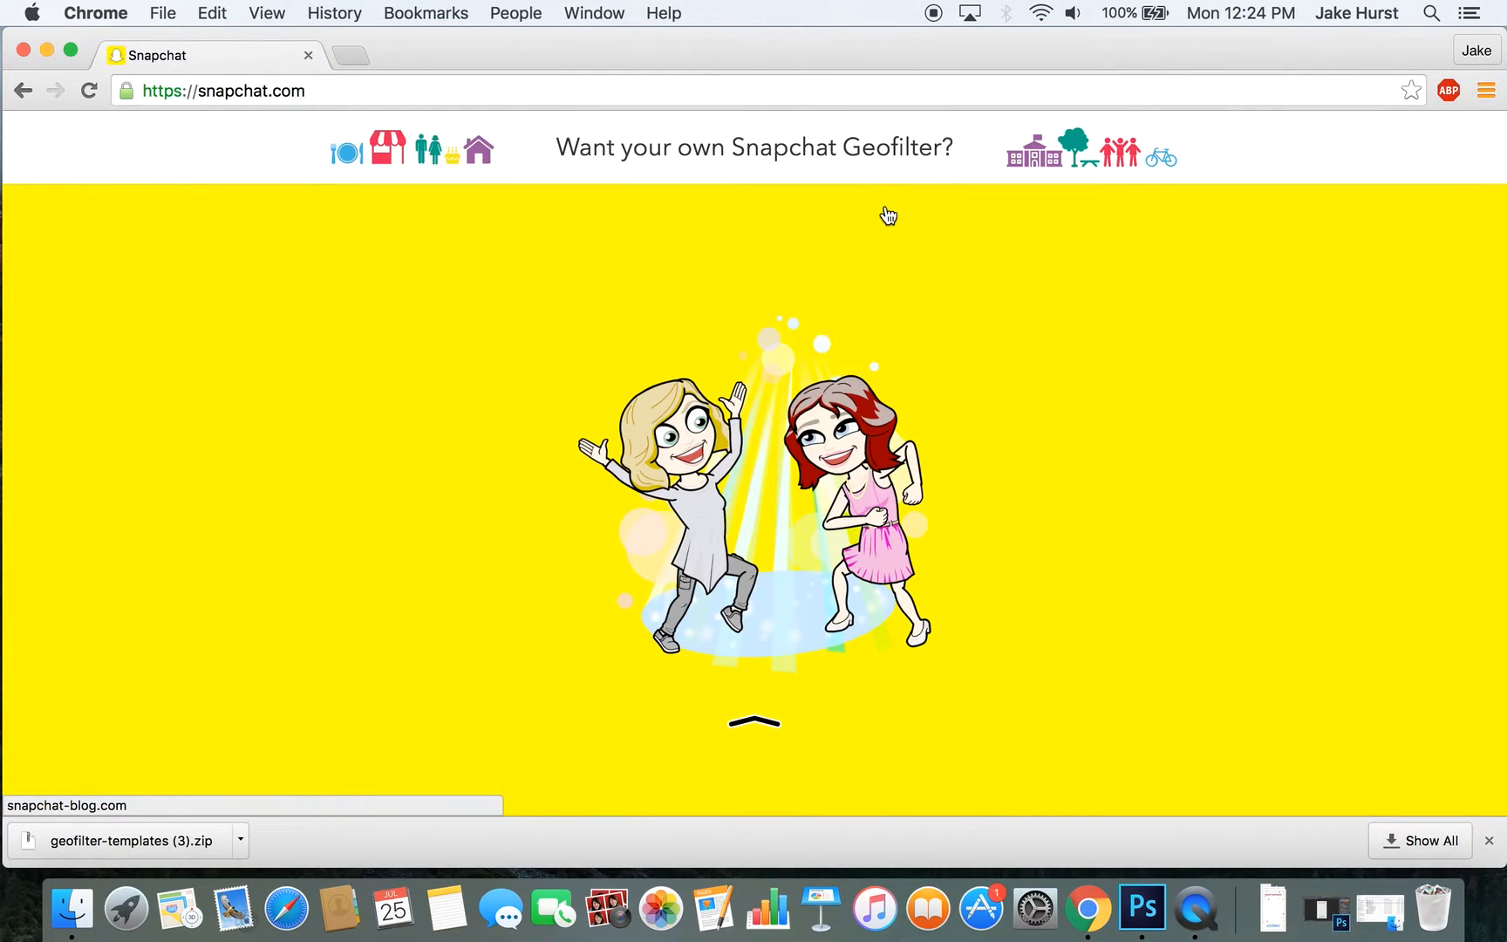
right_click(849, 153)
left_click(783, 145)
left_click(811, 150)
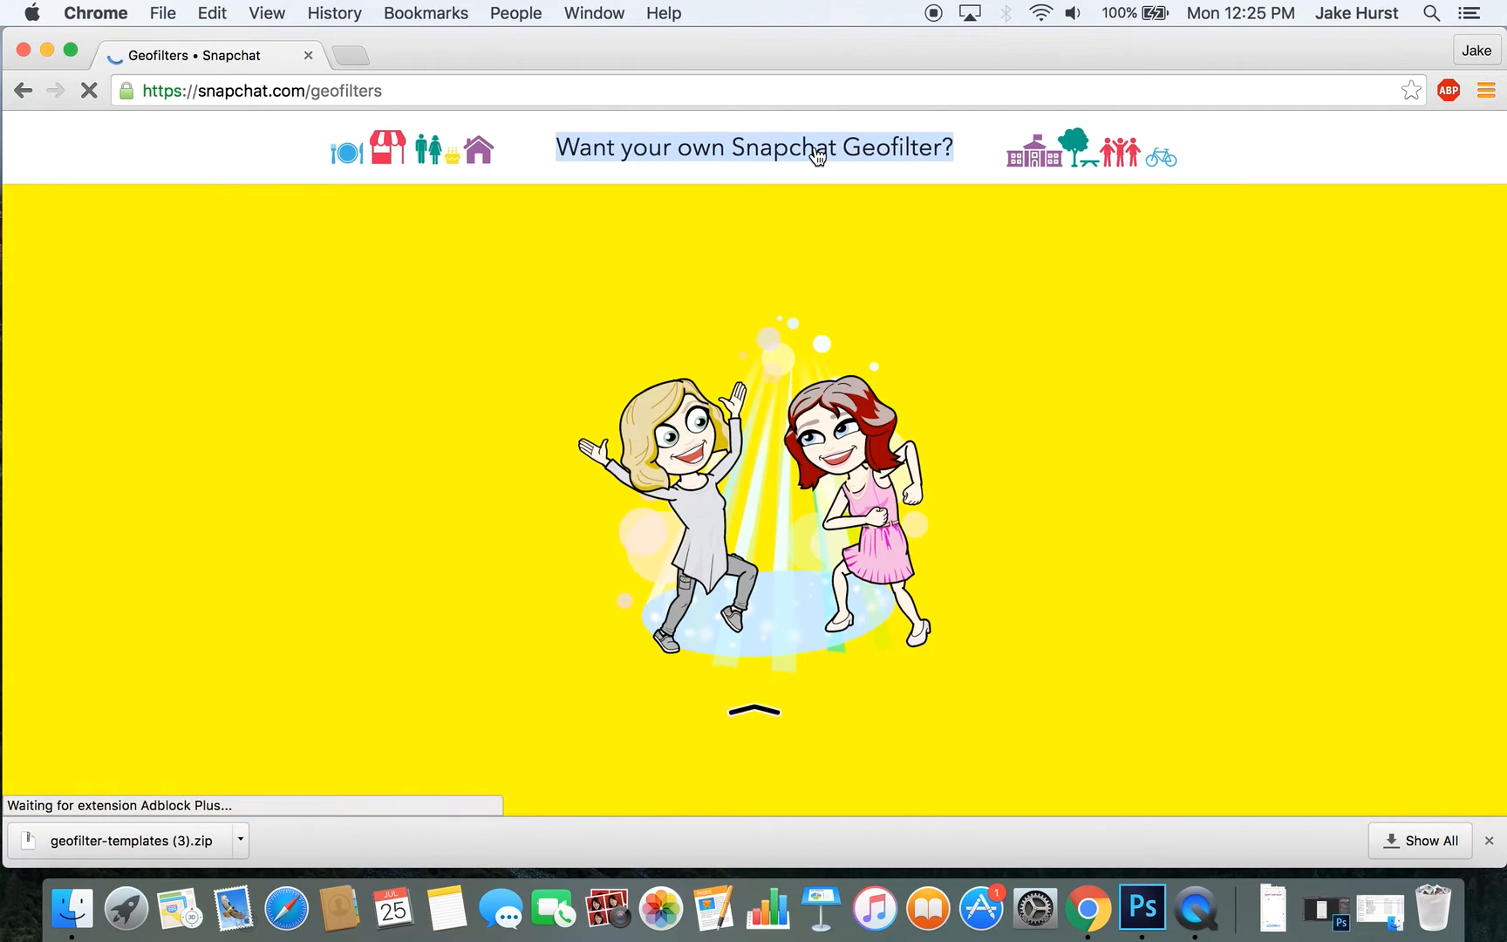
- Review the Community and On-Demand geofilter options and open the details page for On-Demand Geofilters
scroll(613, 330, "down", 5)
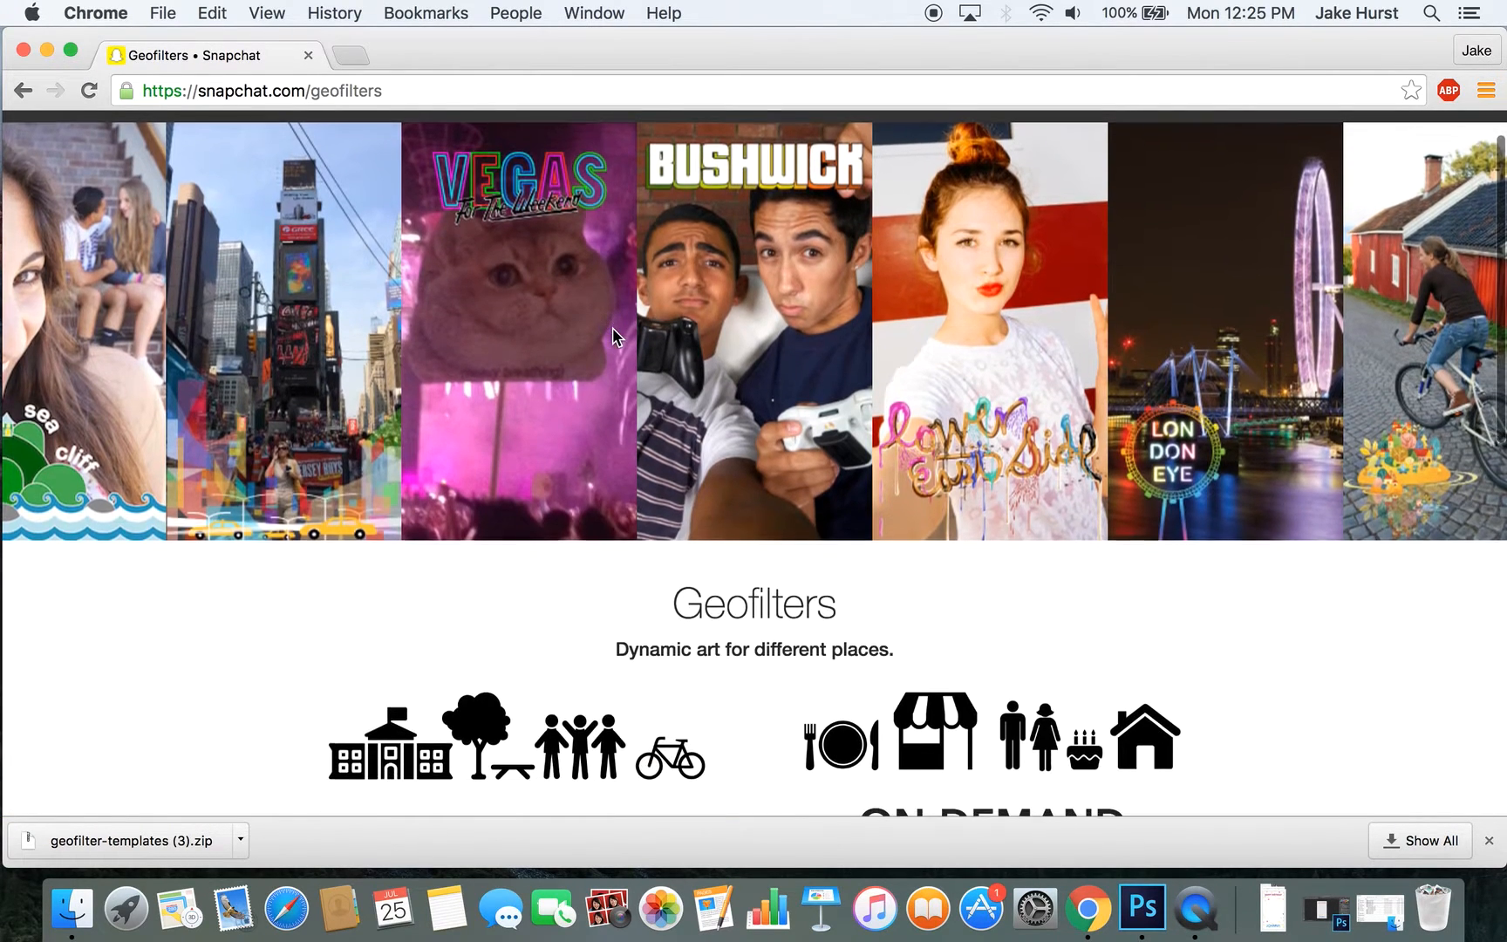
scroll(612, 336, "down", 5)
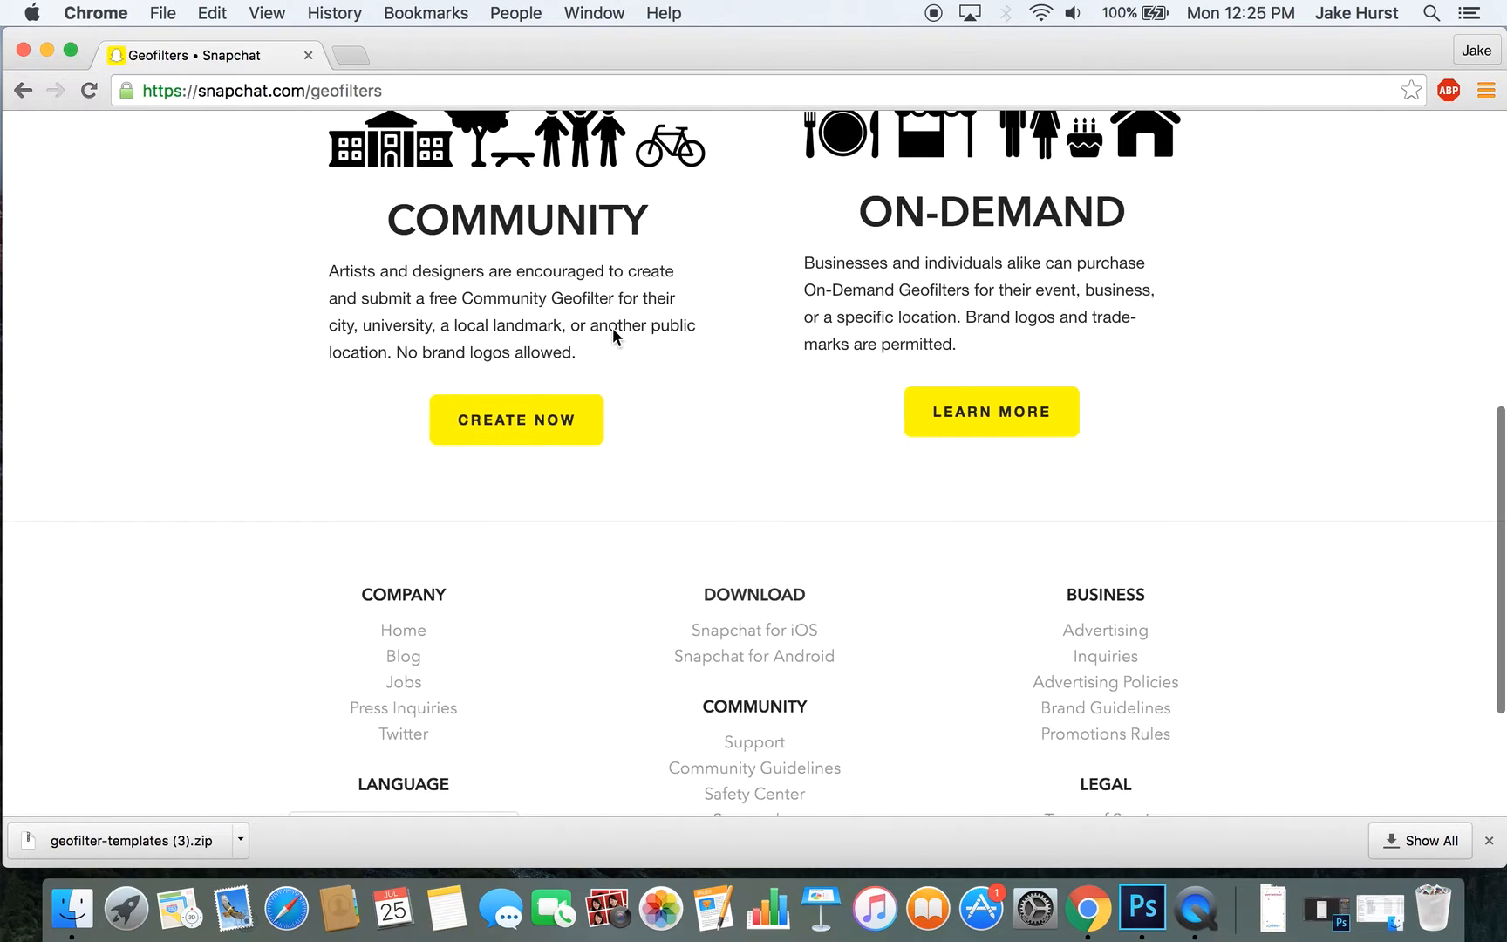
scroll(614, 337, "up", 2)
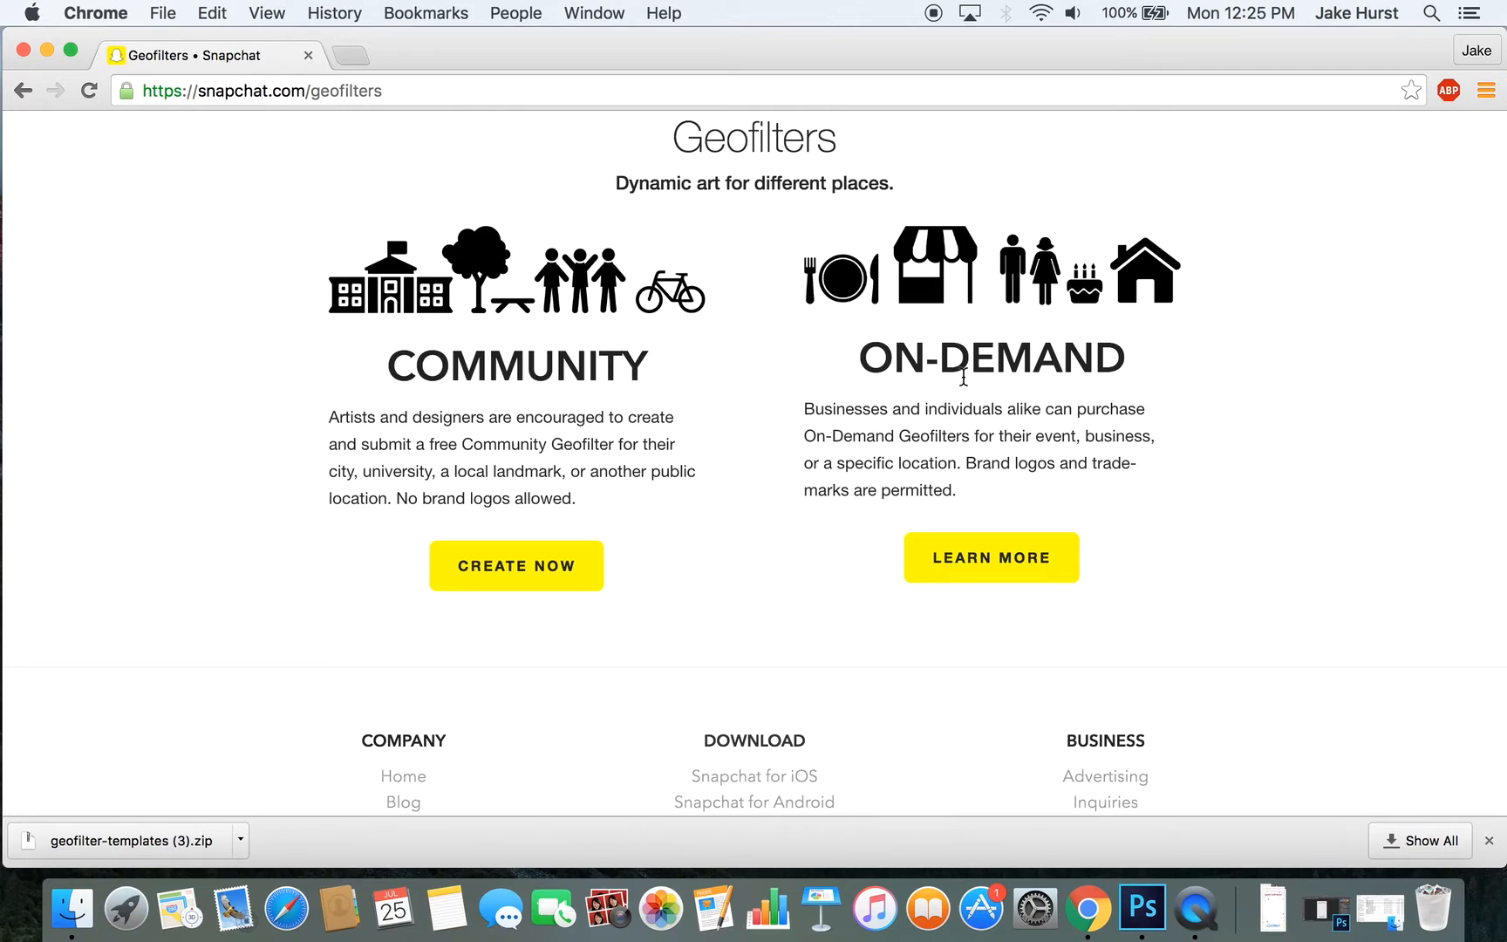
left_click(1021, 575)
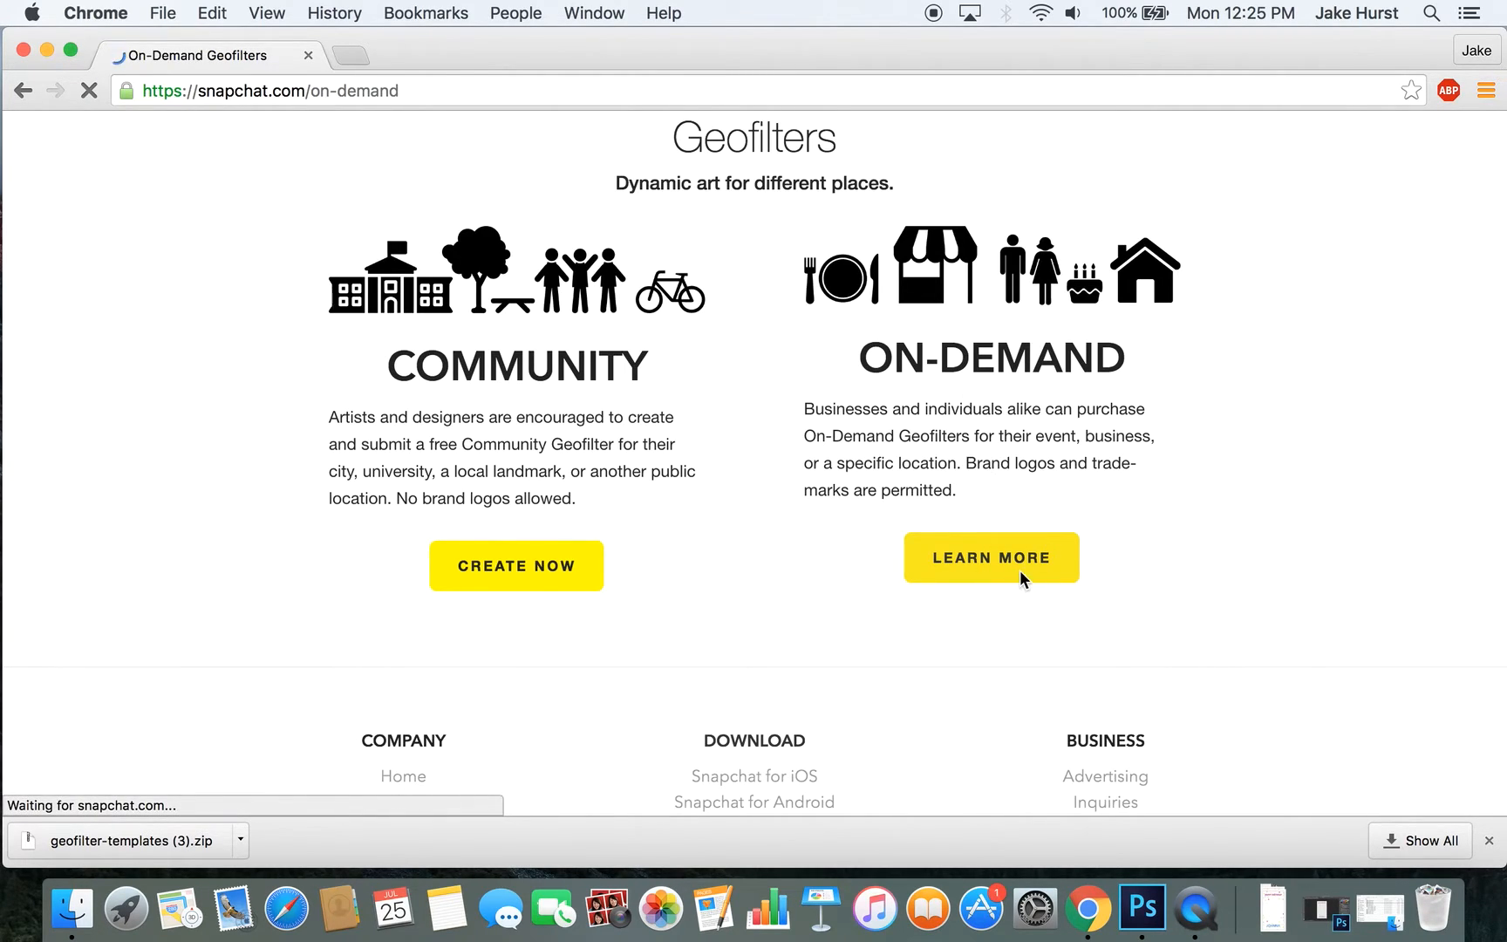
- Start creating an On-Demand Geofilter and bring up the submission tips and template download on the upload page
scroll(1020, 570, "down", 5)
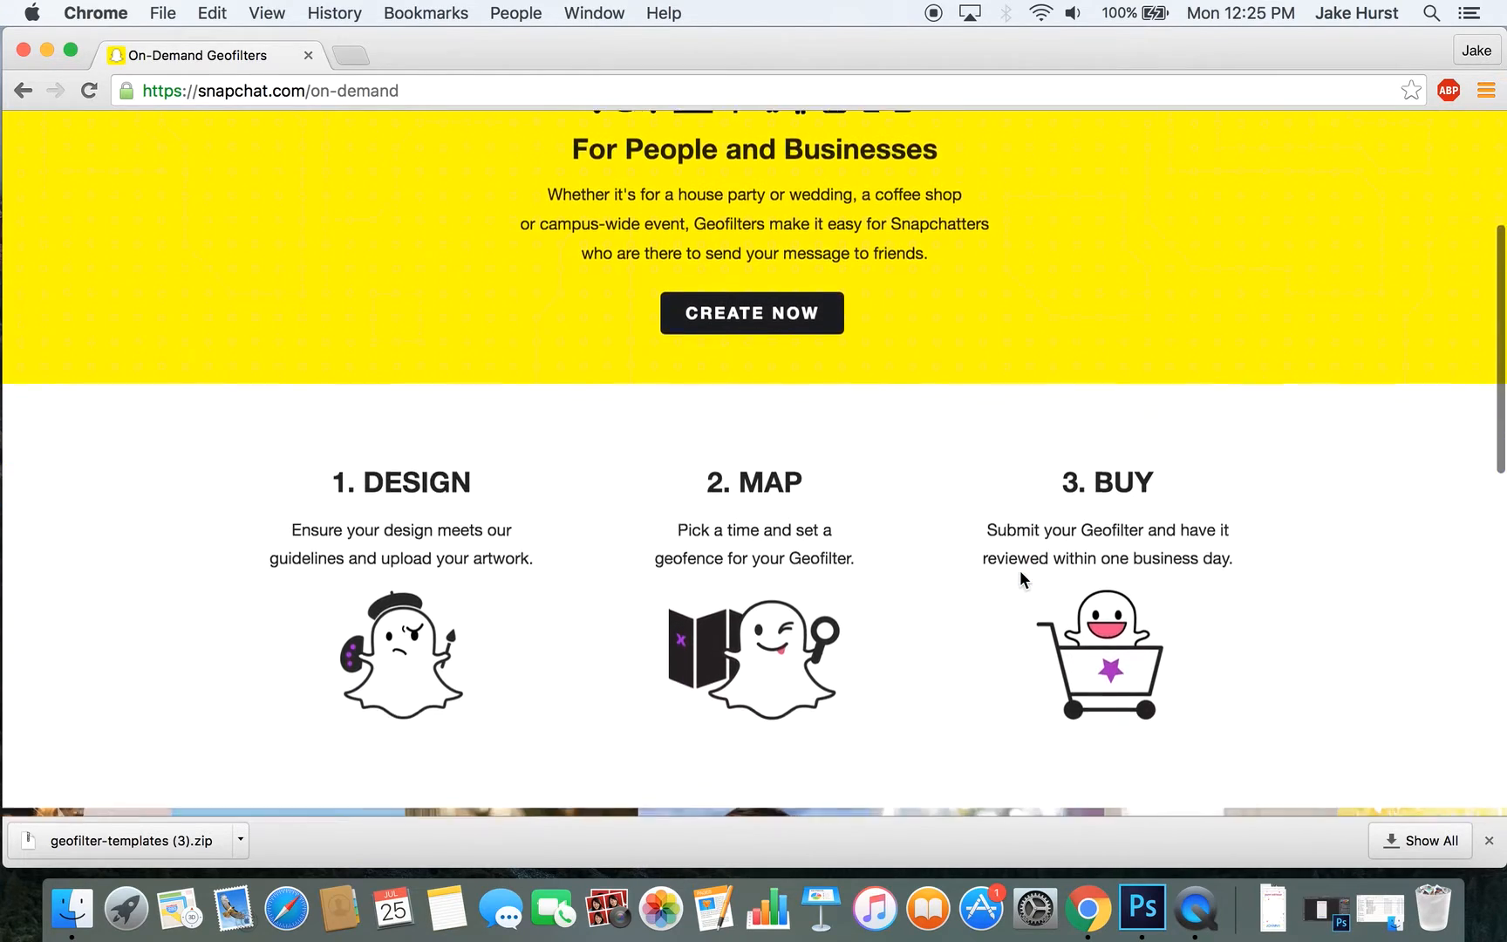
scroll(1020, 576, "down", 2)
scroll(1020, 569, "up", 5)
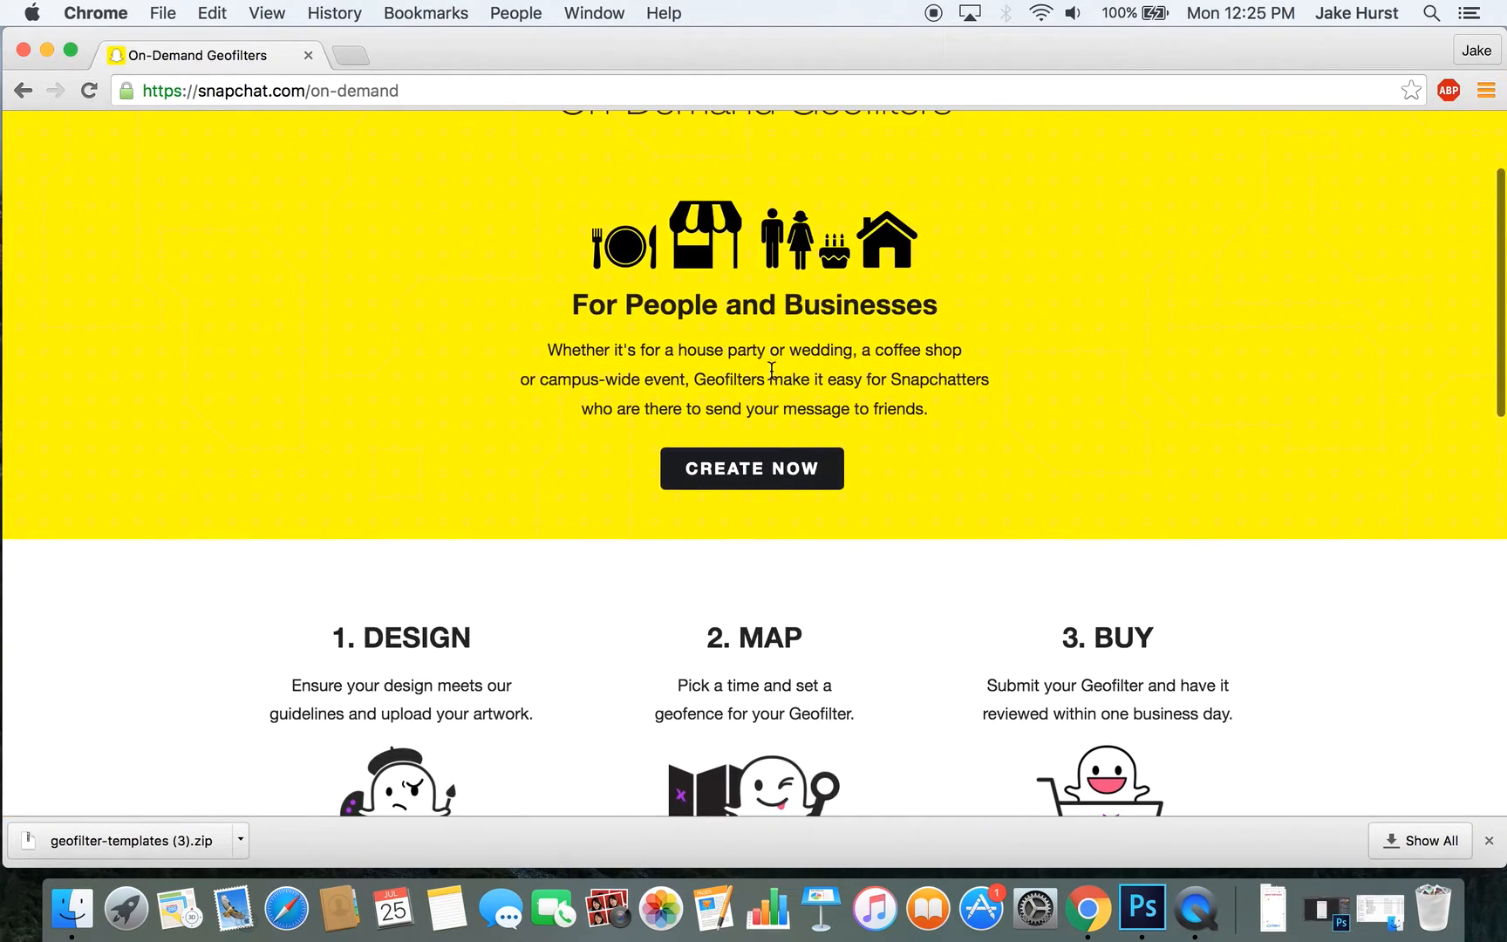
left_click(776, 490)
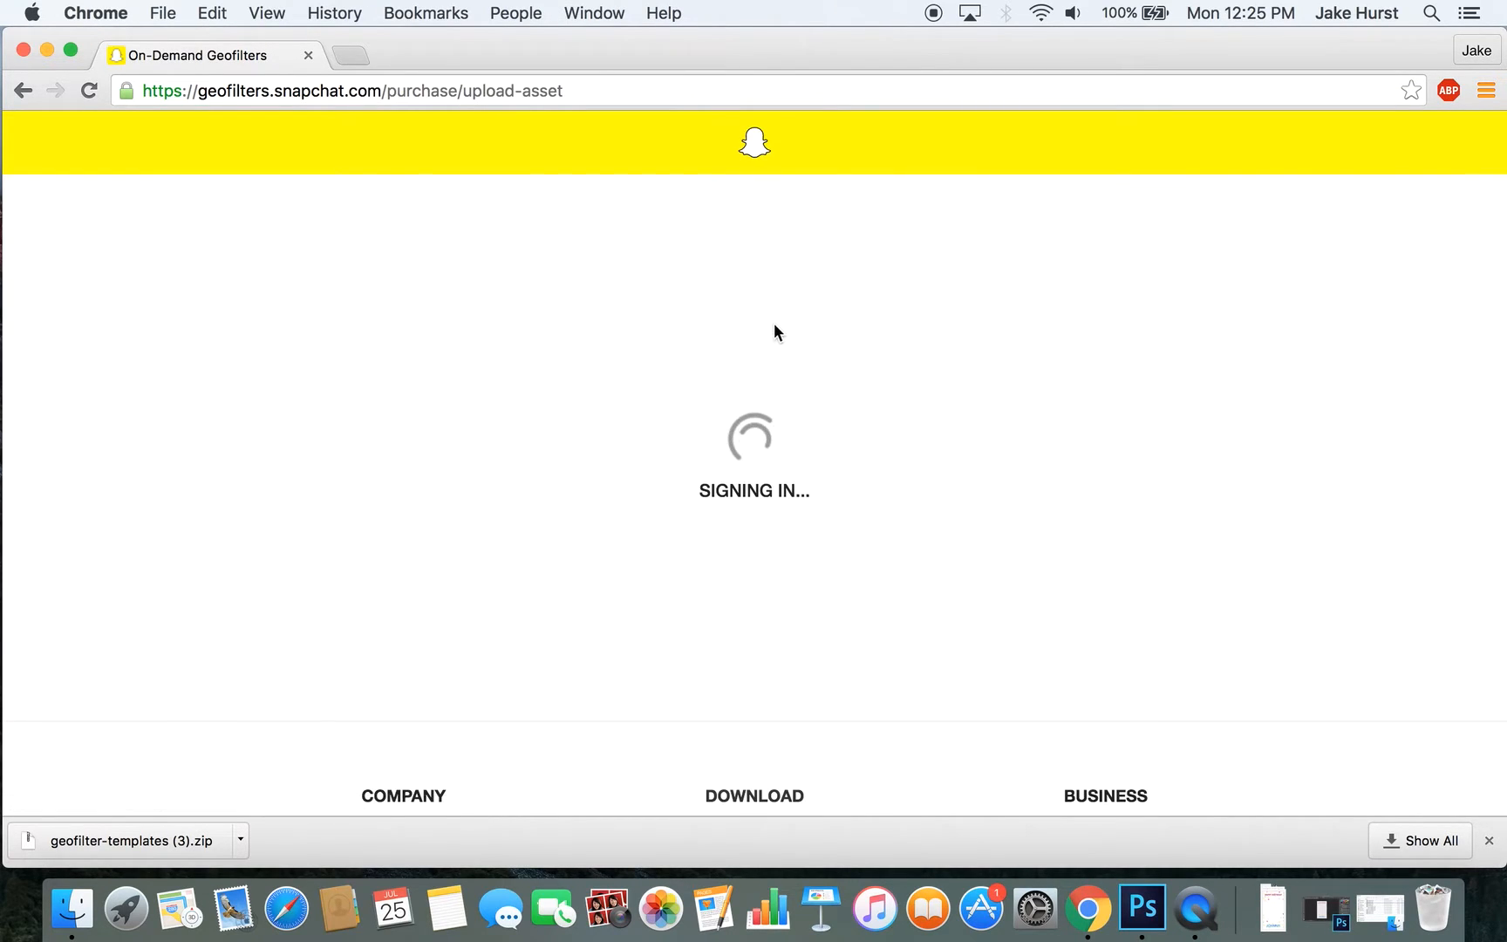
scroll(798, 562, "down", 4)
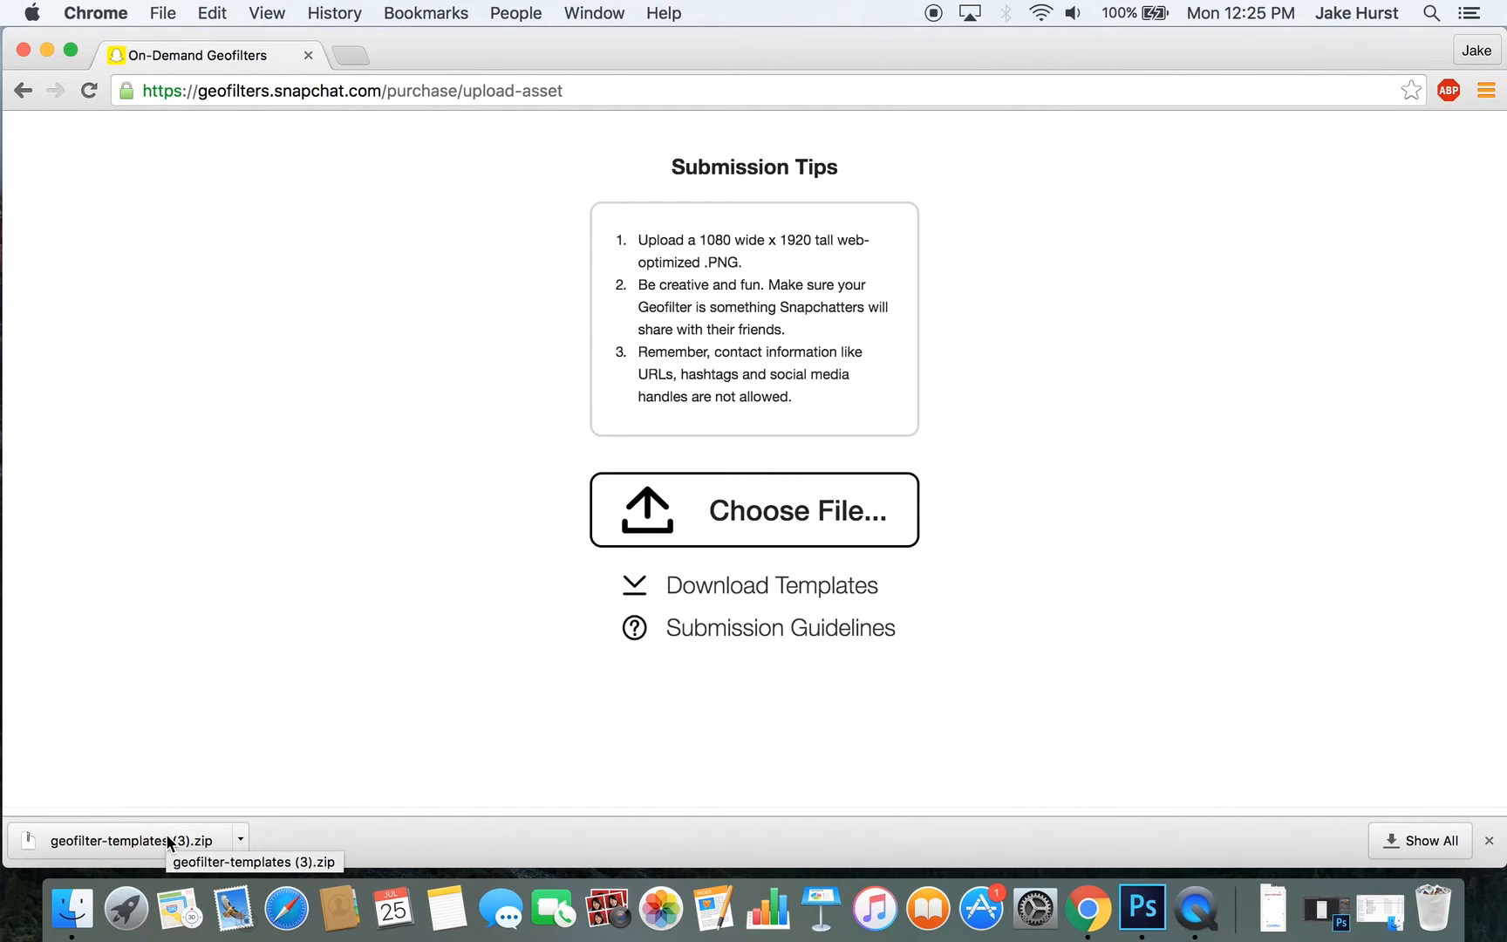
- Switch to Finder and check the geofilter-templates 3 folder and the PSD files in its Photoshop Templates subfolder
left_click(1356, 931)
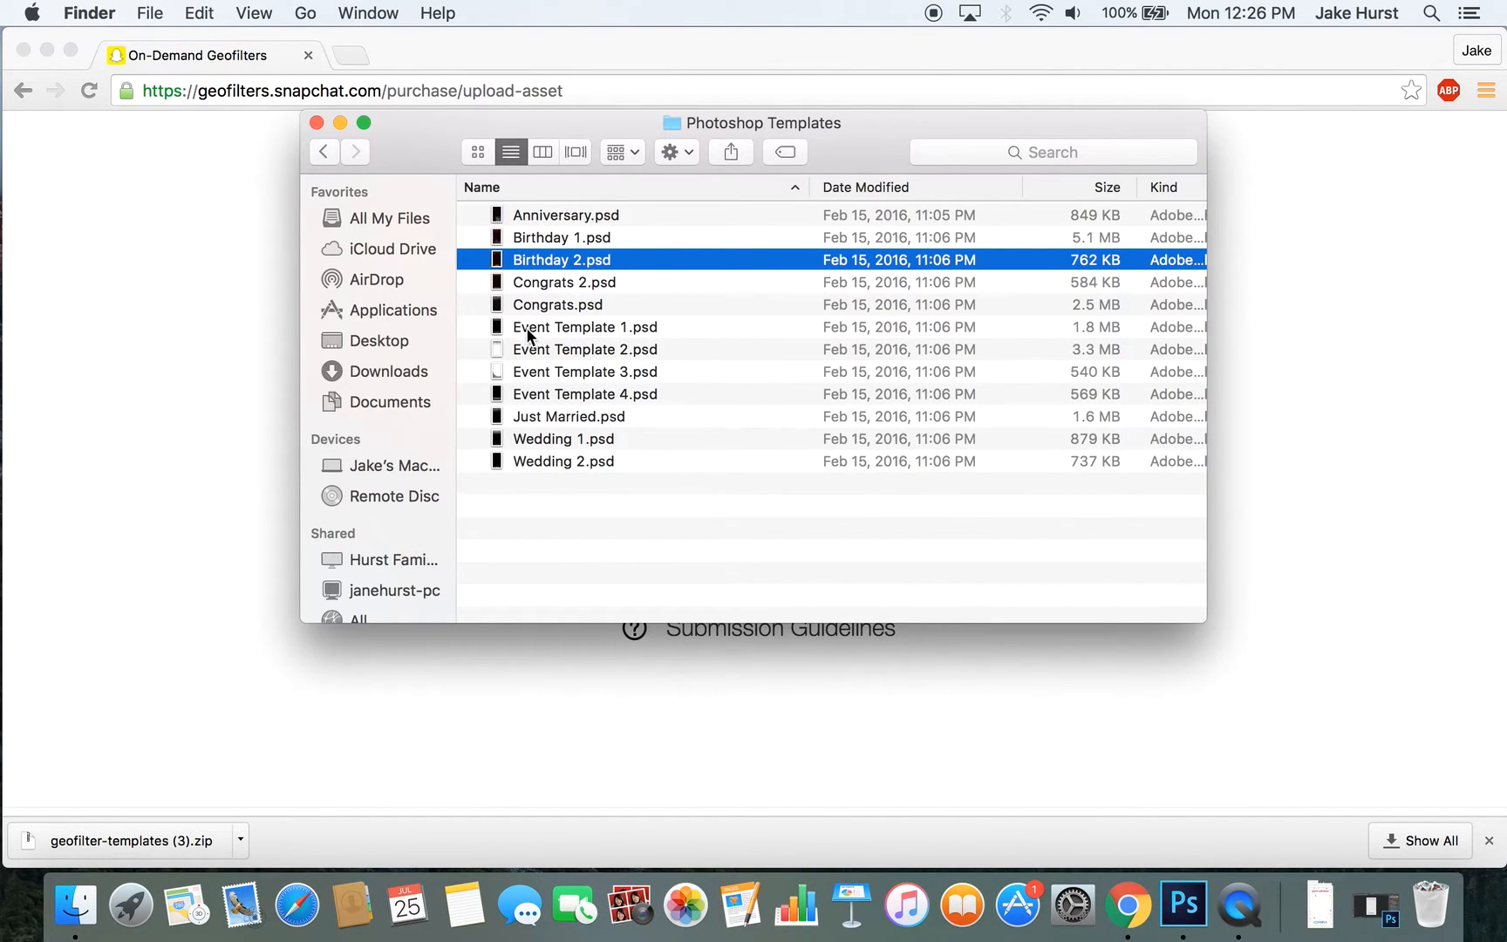
left_click(318, 160)
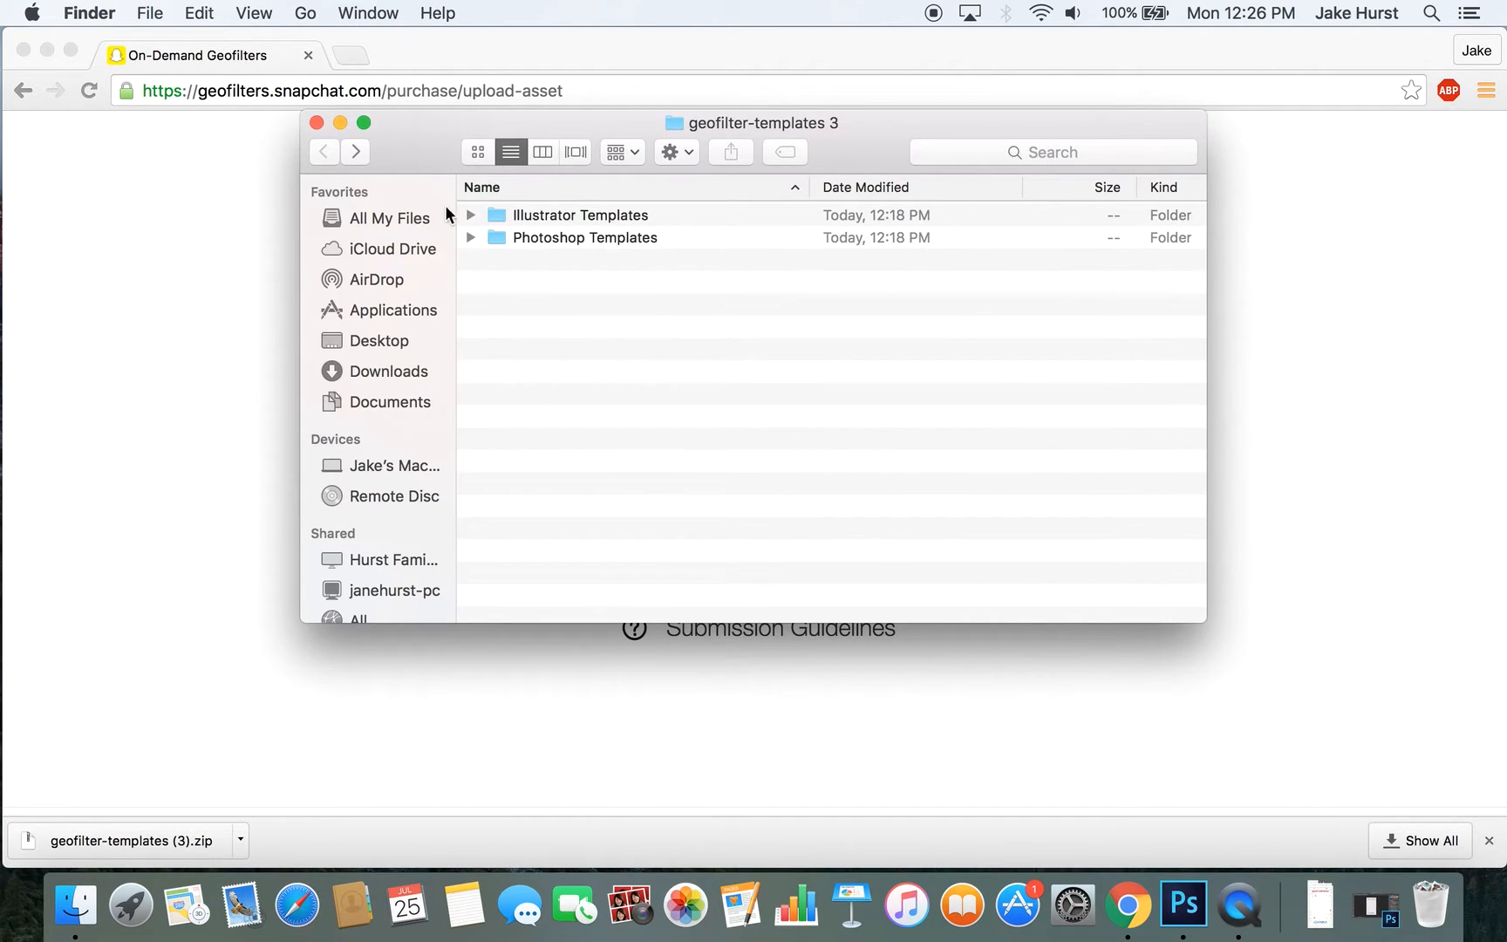
left_click(362, 153)
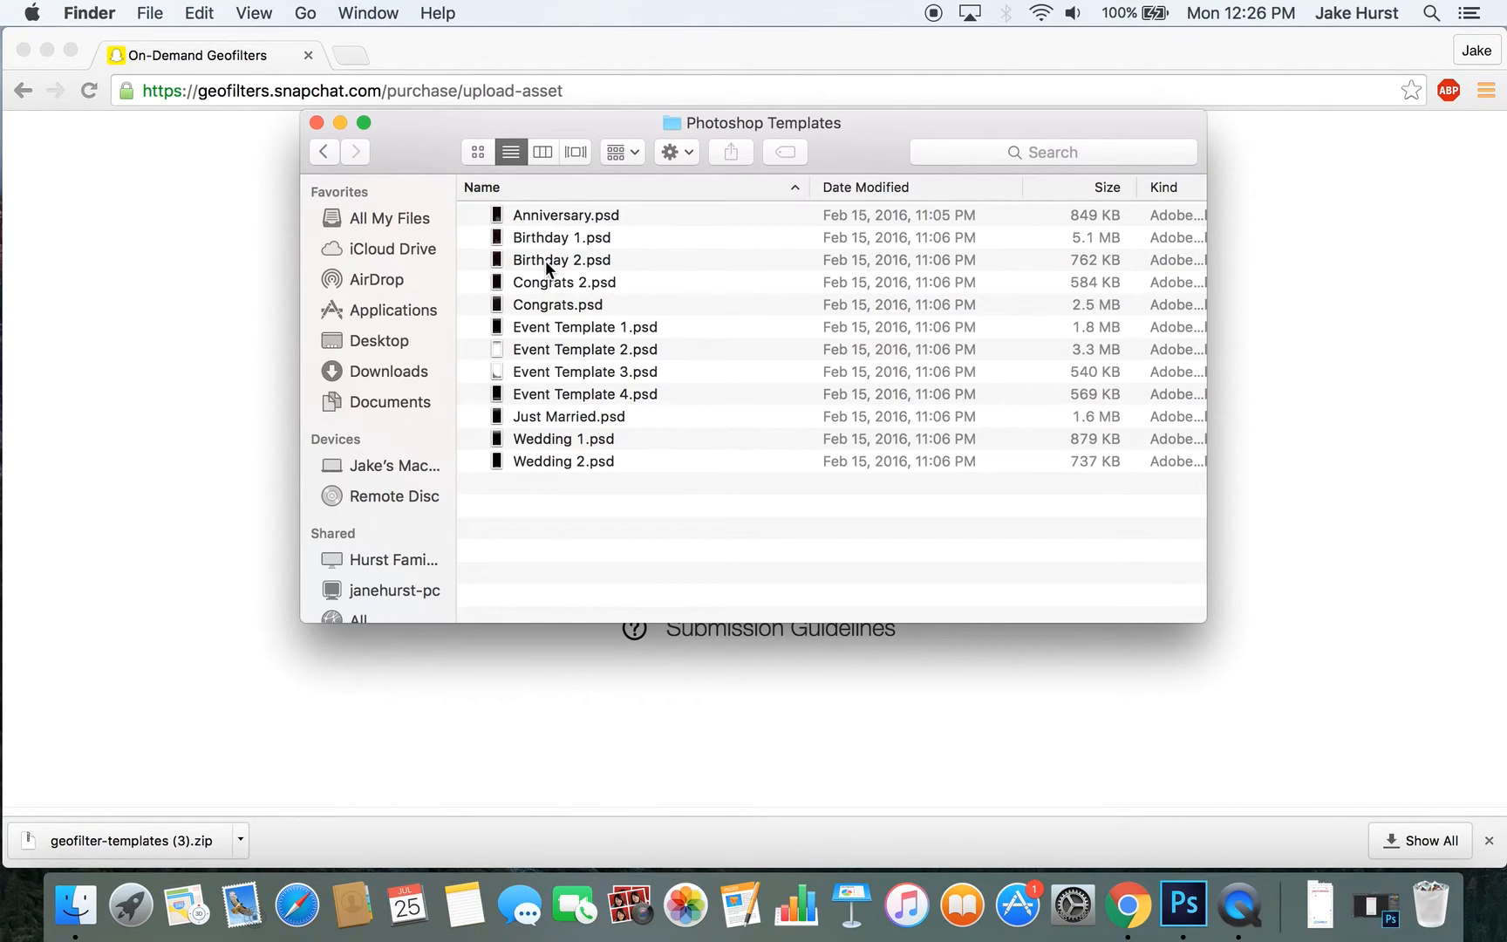
- Switch to Photoshop and open the Birthday 2.psd template from the Photoshop Templates folder in Finder
left_click(1192, 918)
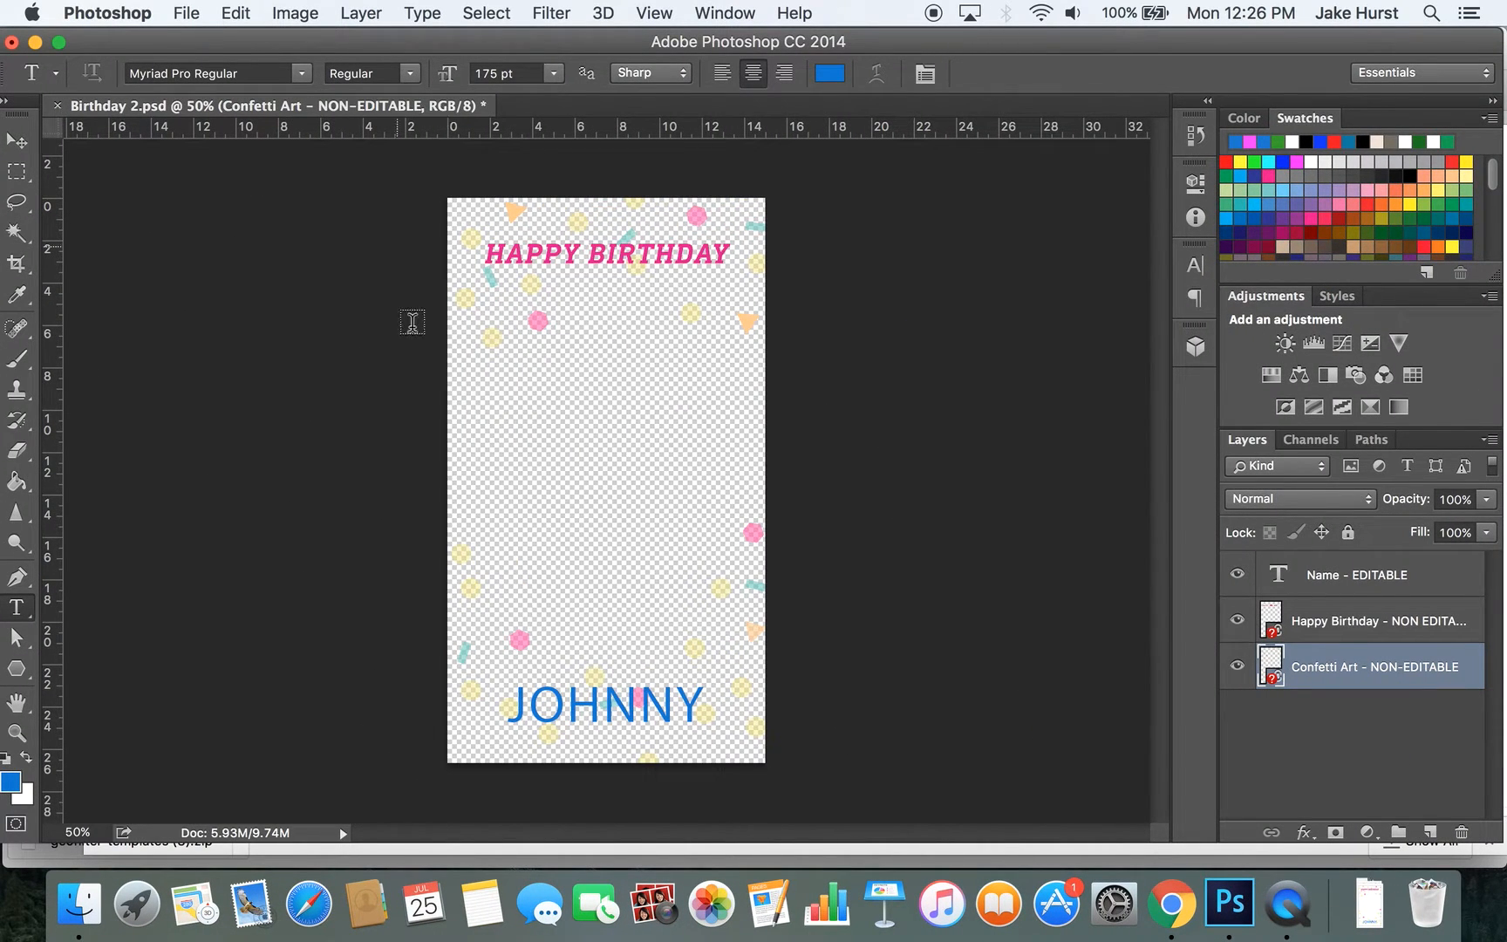
left_click(579, 710)
left_click(80, 905)
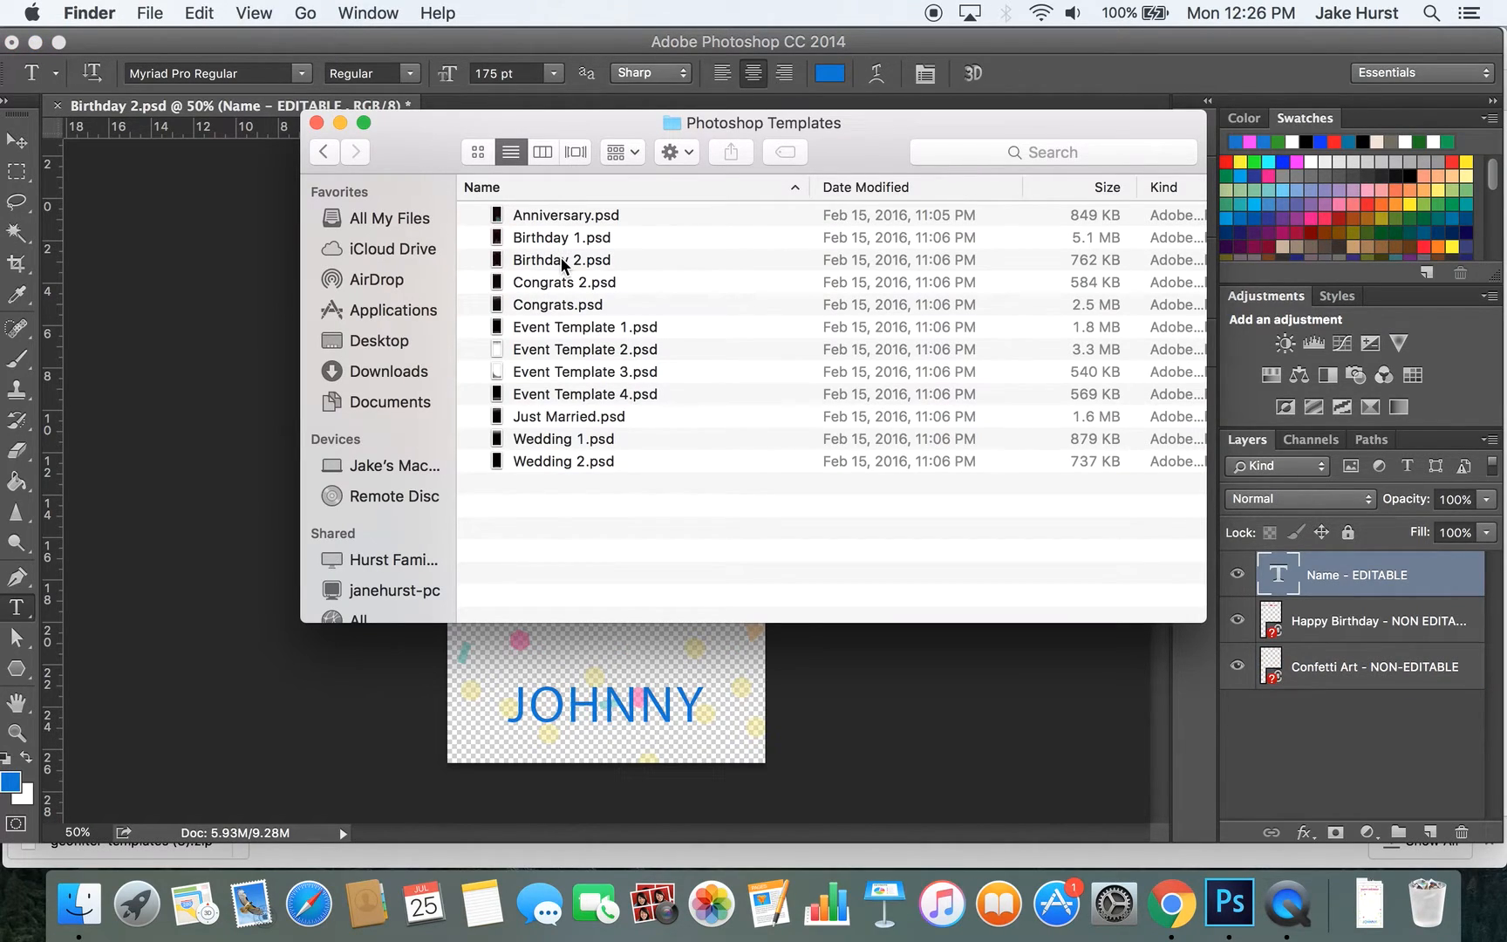
double_click(563, 260)
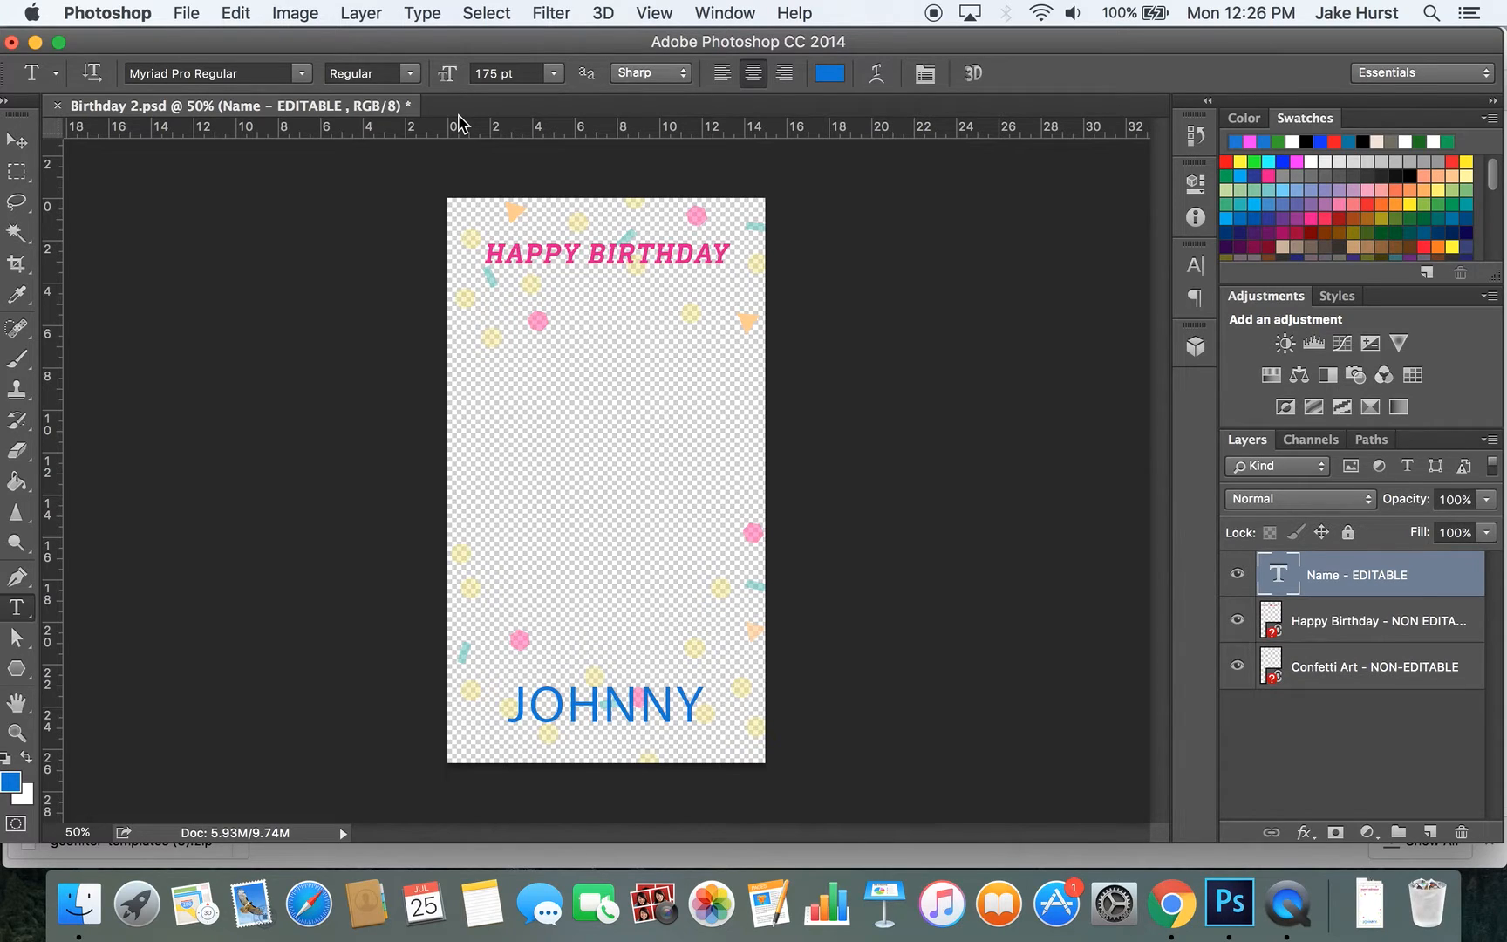
left_click(78, 906)
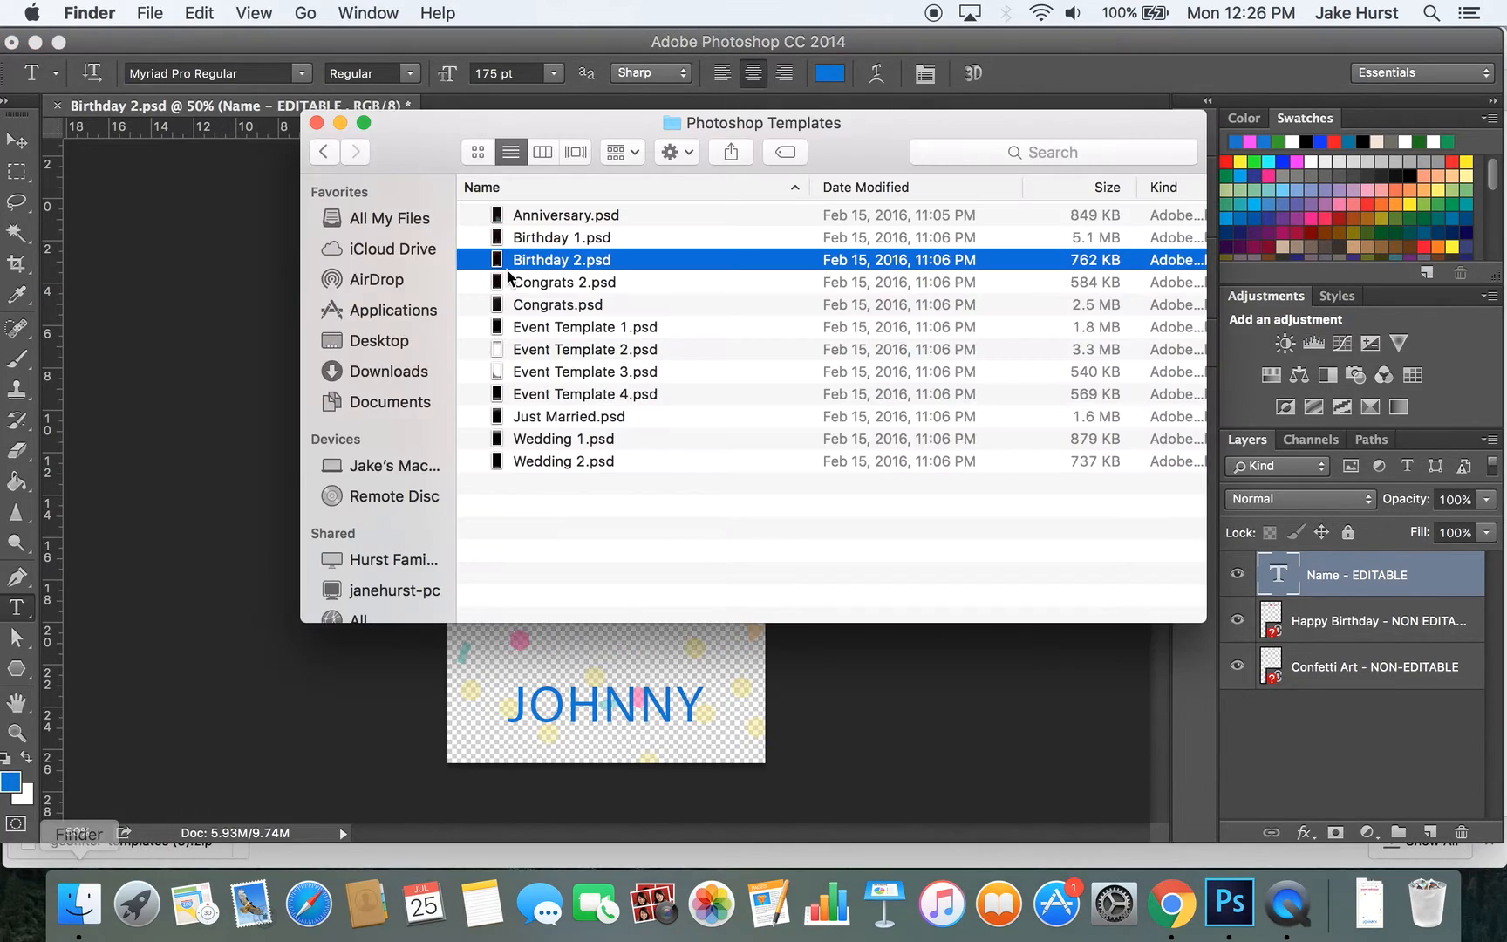
double_click(535, 258)
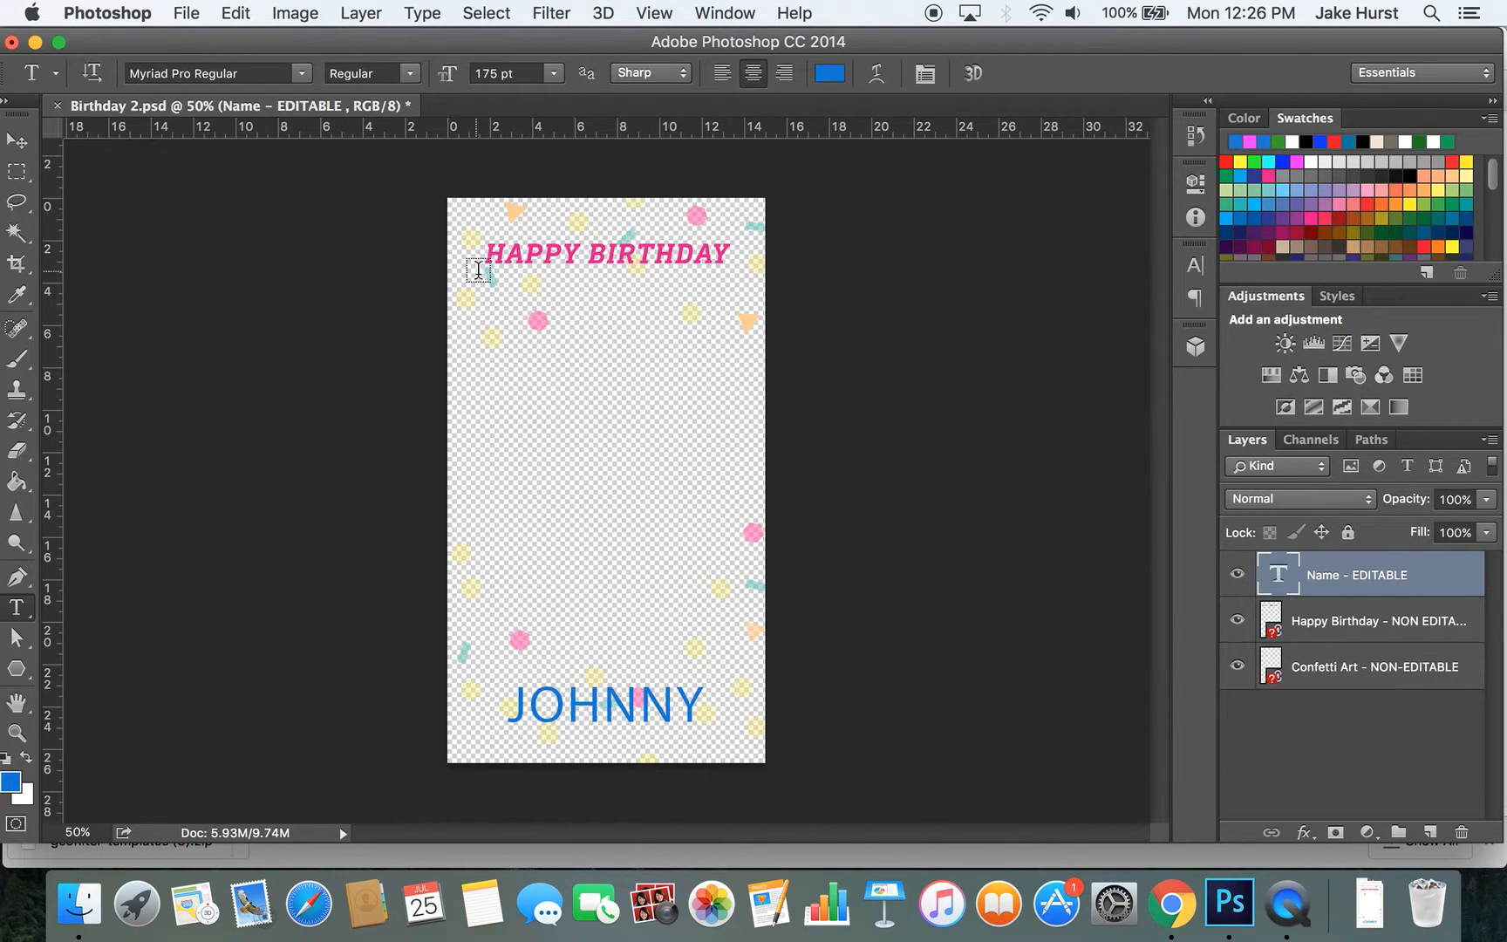
- Open Birthday 1.psd from the Photoshop Templates folder and accept the missing linked files notice
left_click(89, 929)
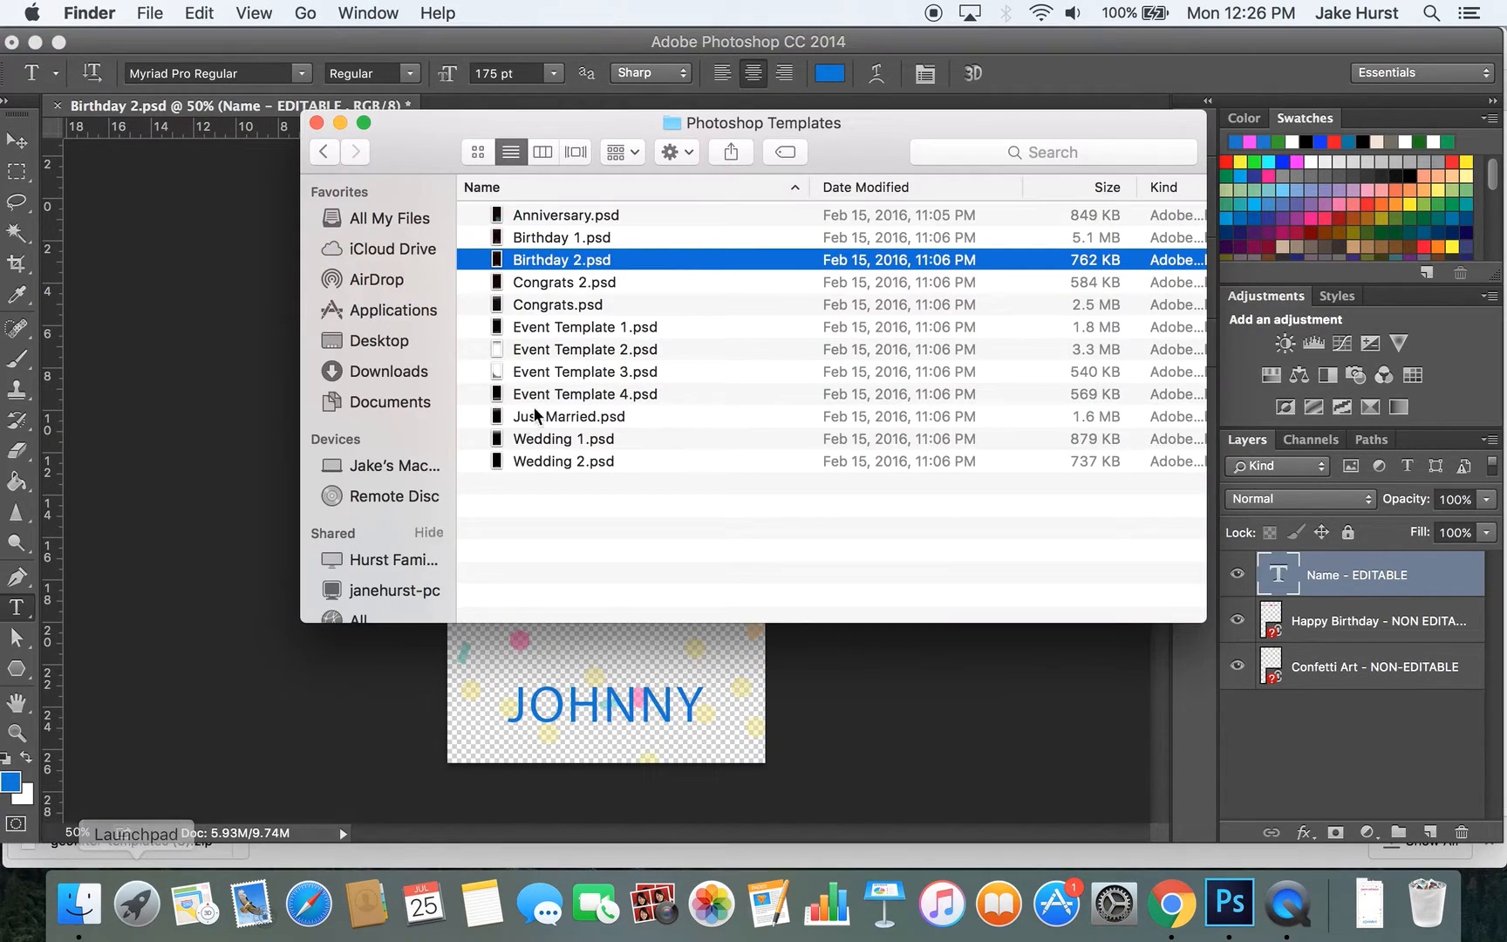
double_click(583, 236)
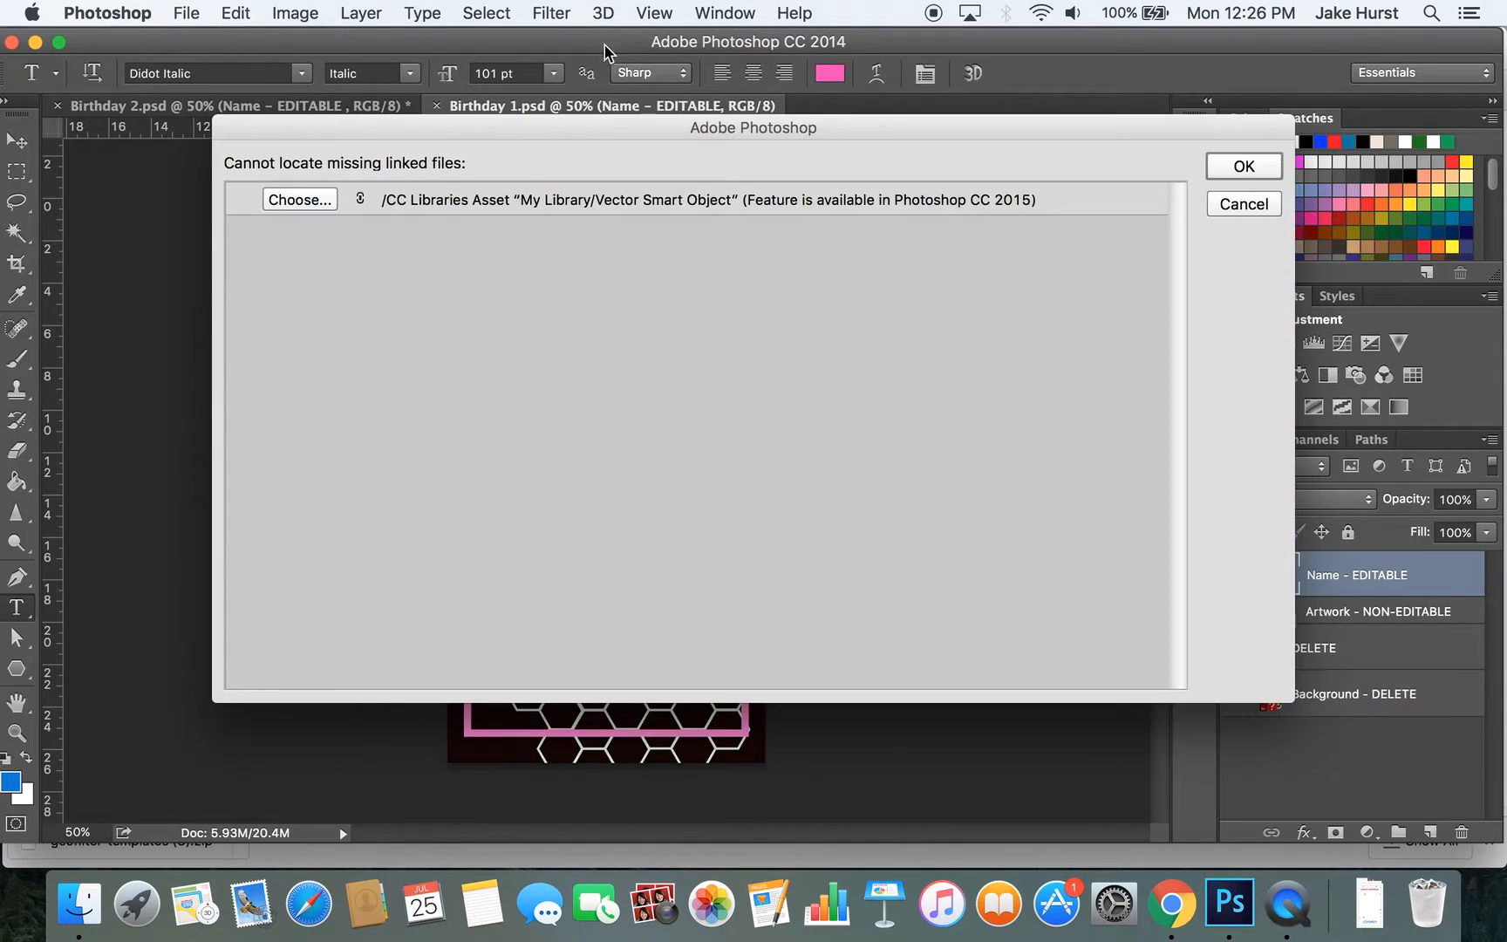
left_click(1272, 166)
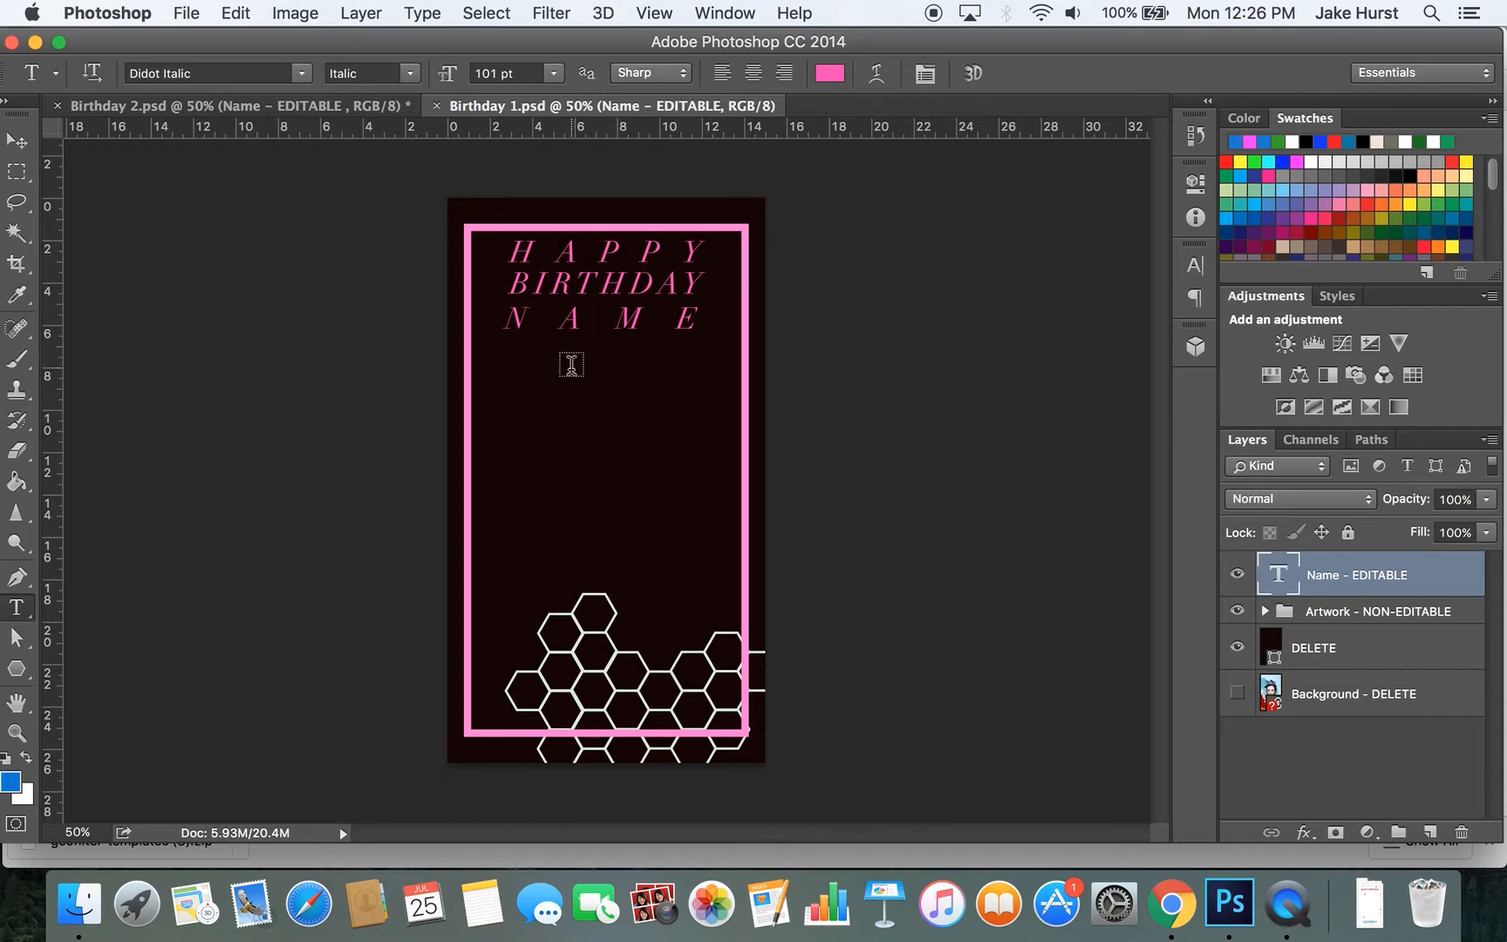
- Delete the "Background - DELETE" layer from the Birthday 1 template
left_click(564, 329)
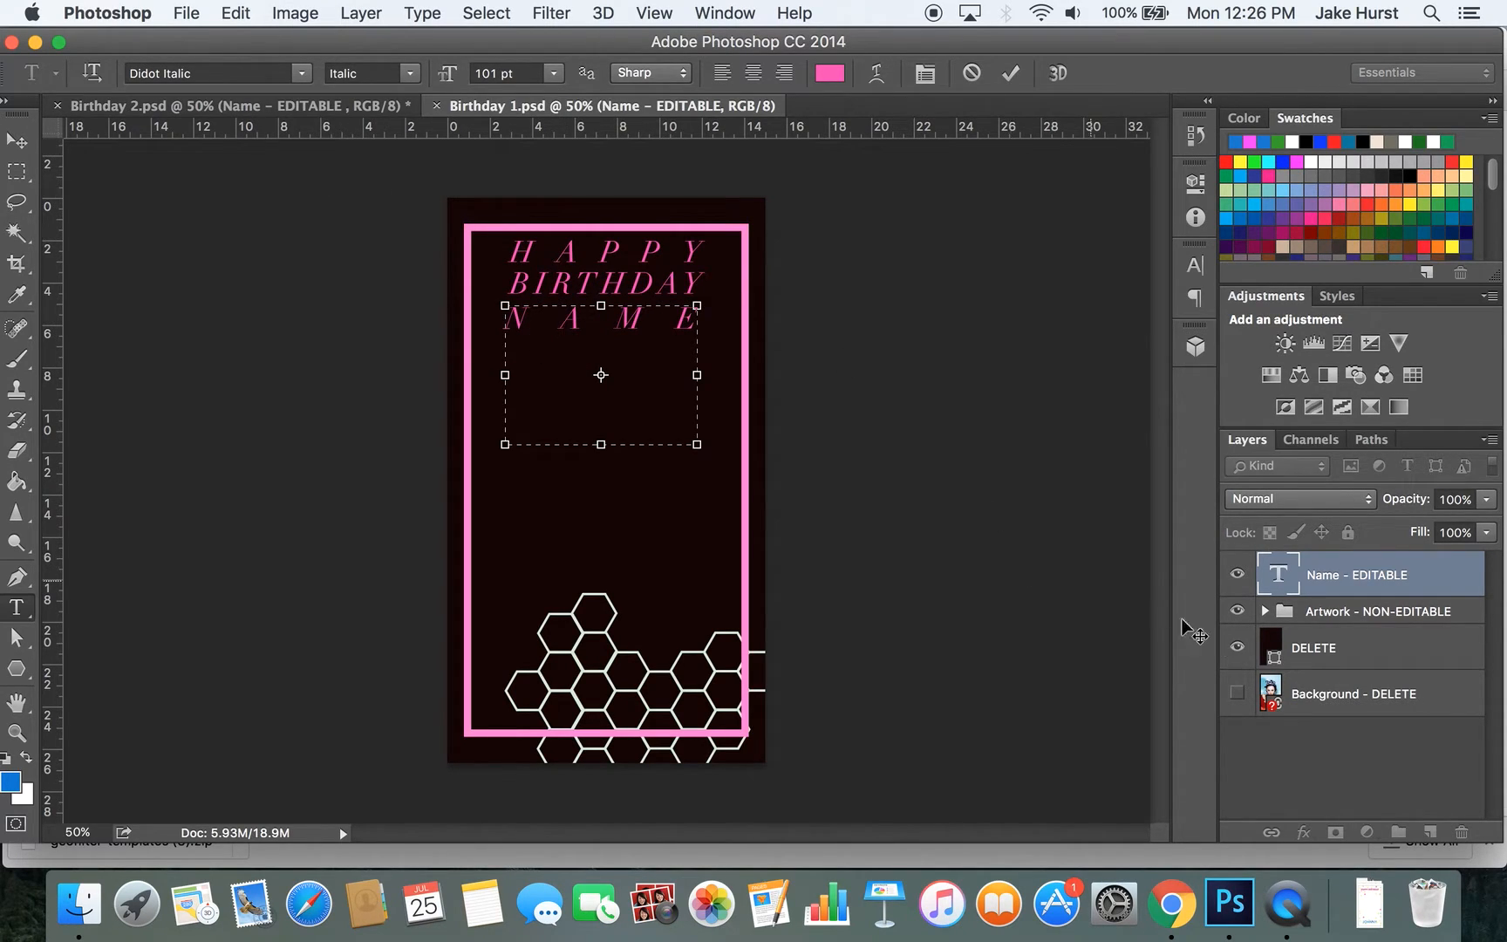
left_click(1297, 656)
left_click(1326, 685)
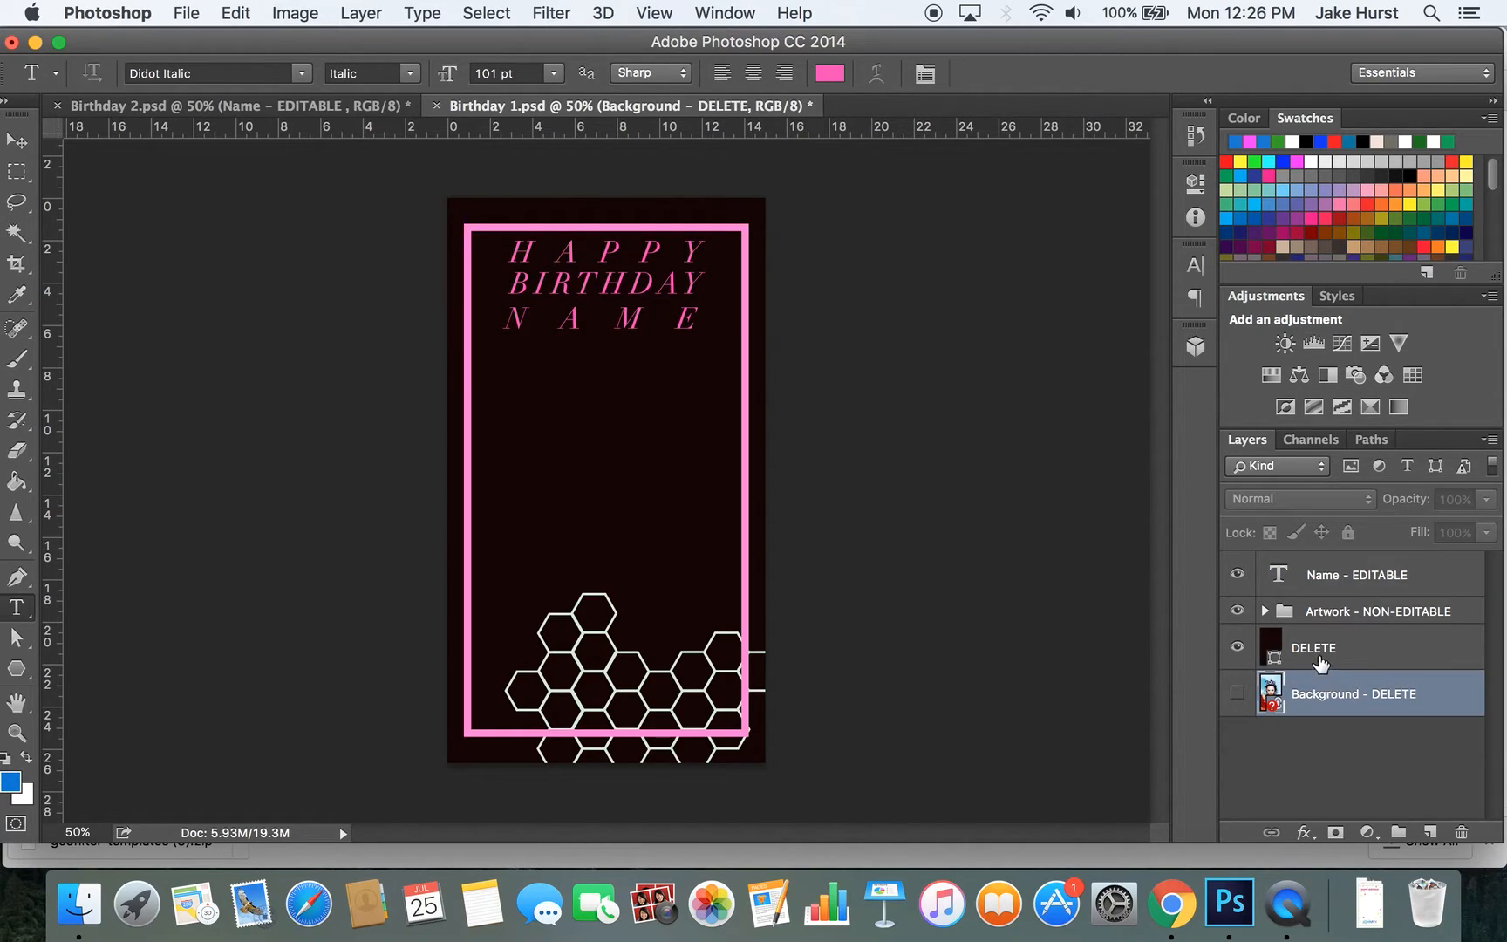
left_click(1319, 653)
left_click(1311, 717)
right_click(1309, 717)
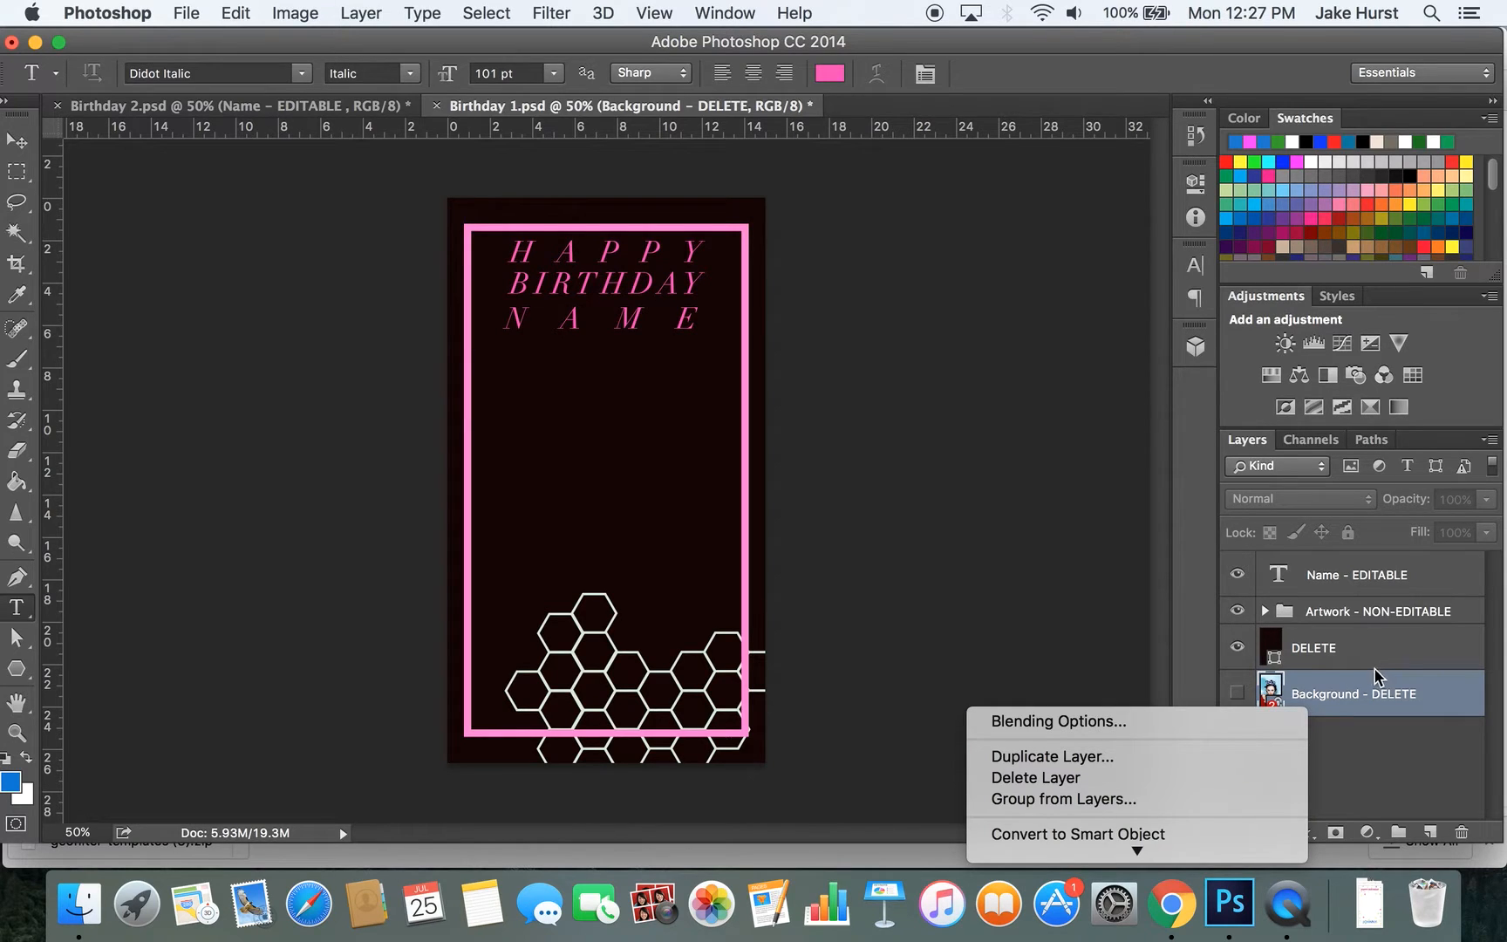
left_click(1204, 778)
left_click(960, 341)
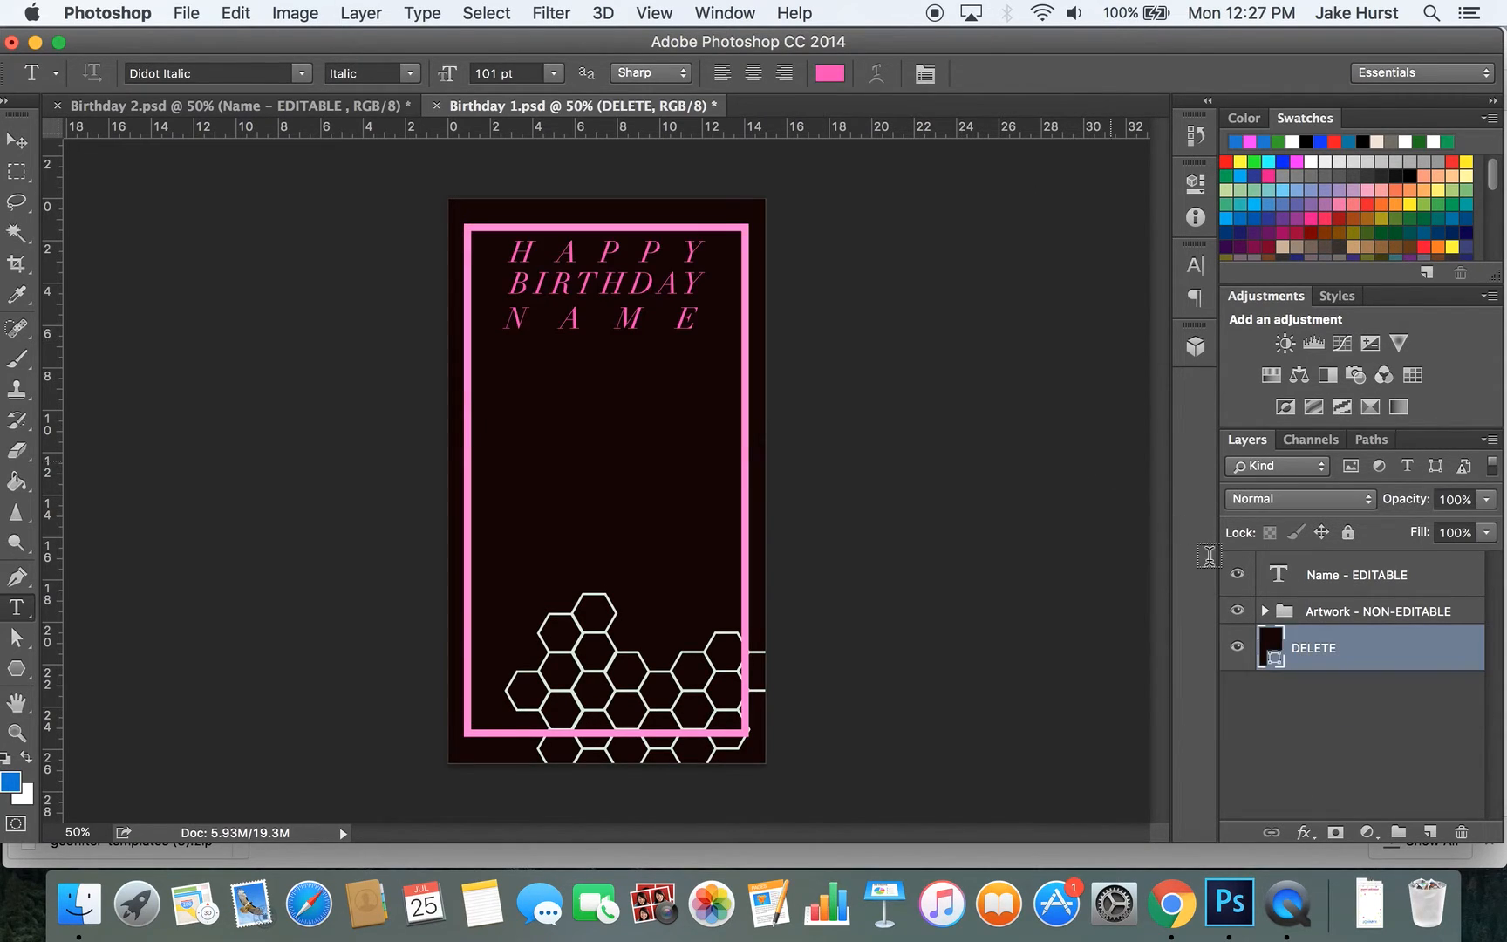
- Delete the dark "DELETE" background layer so the Birthday 1 template has a transparent background
right_click(1296, 648)
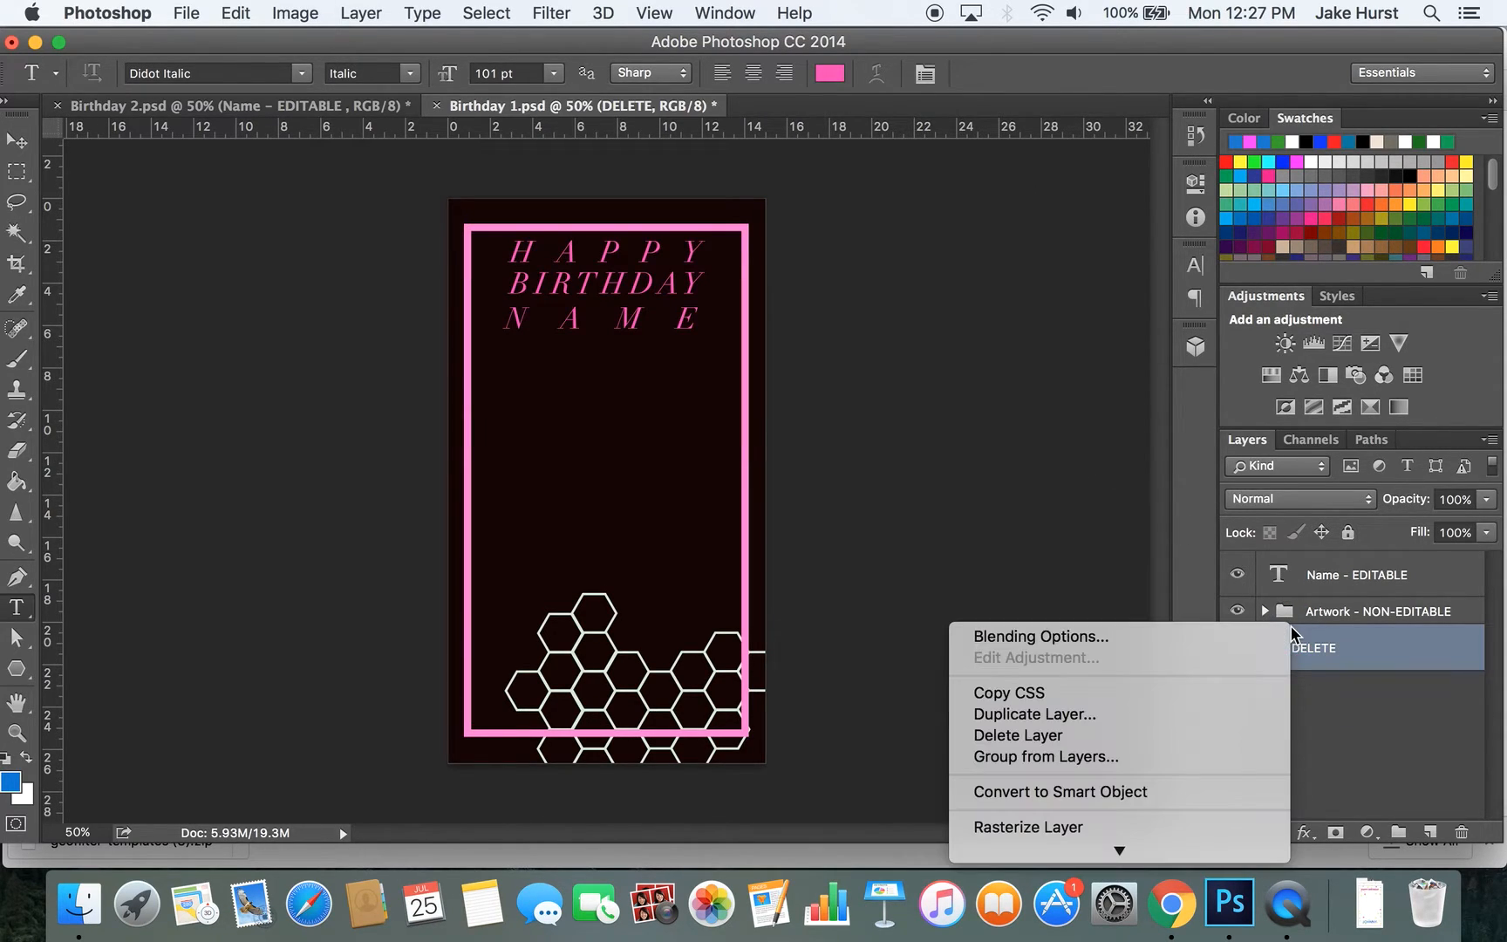
left_click(1187, 735)
left_click(908, 338)
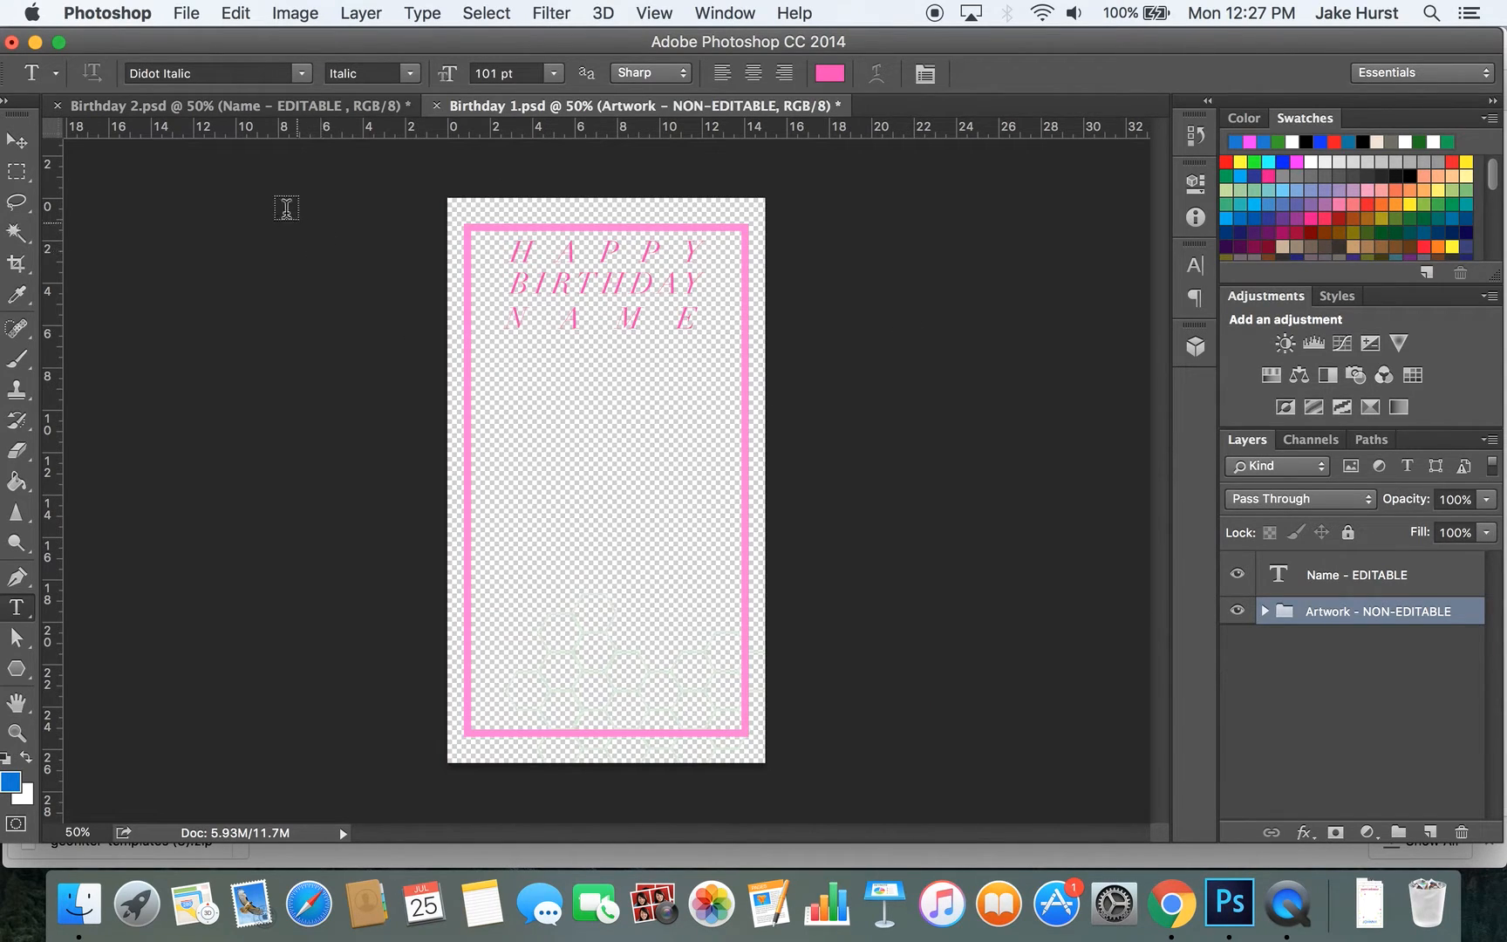
- Switch to the Birthday 2.psd document and select all of the name text on the "Name - EDITABLE" layer
left_click(260, 114)
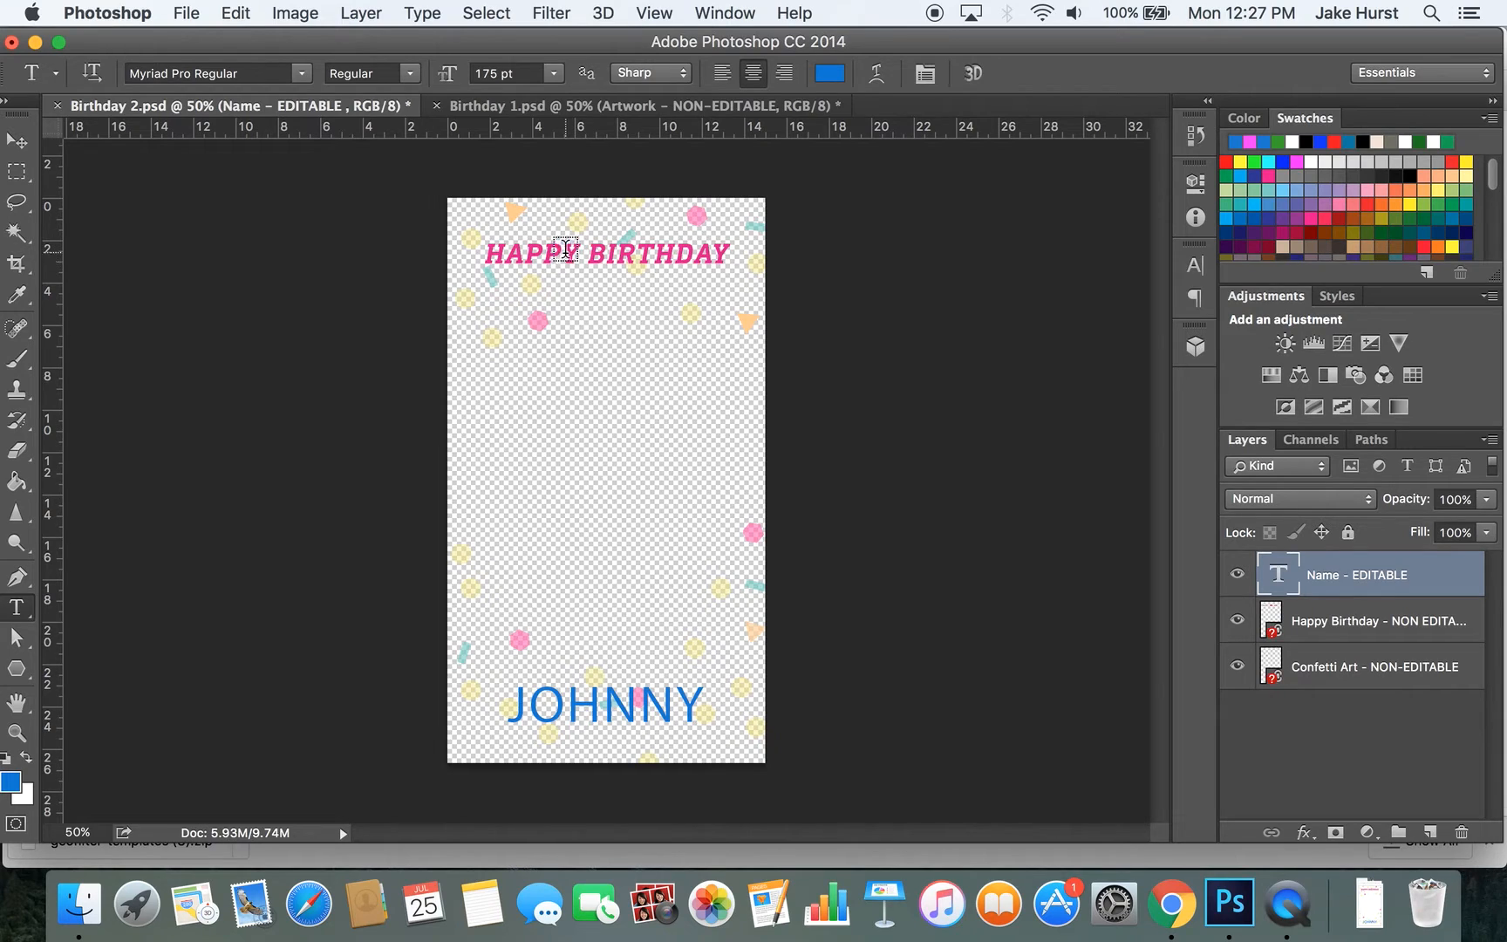
left_click(650, 709)
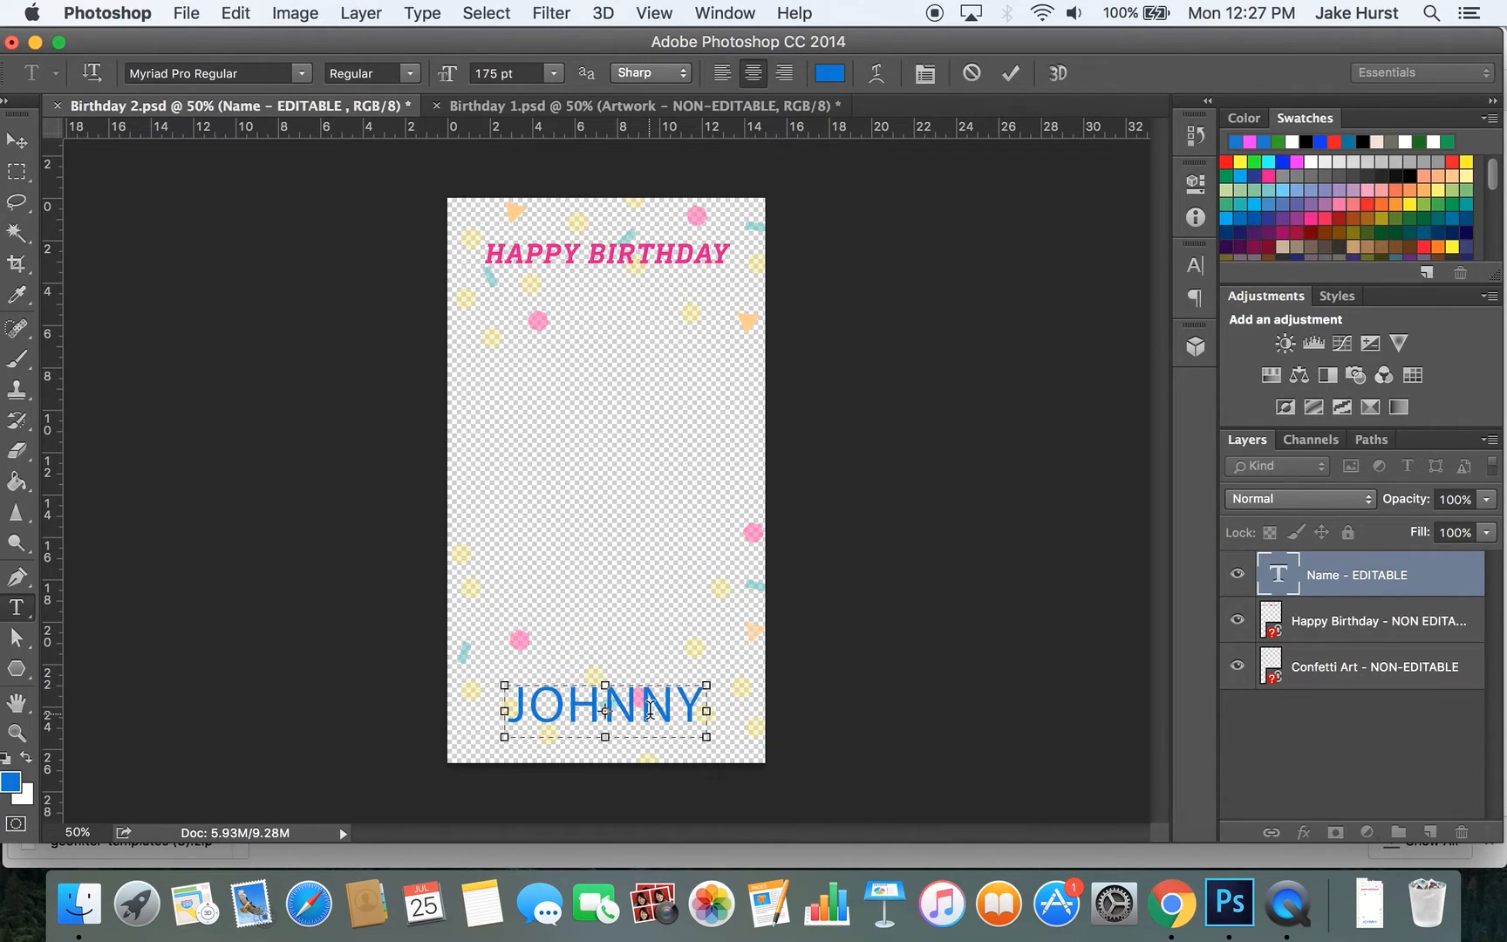
double_click(651, 710)
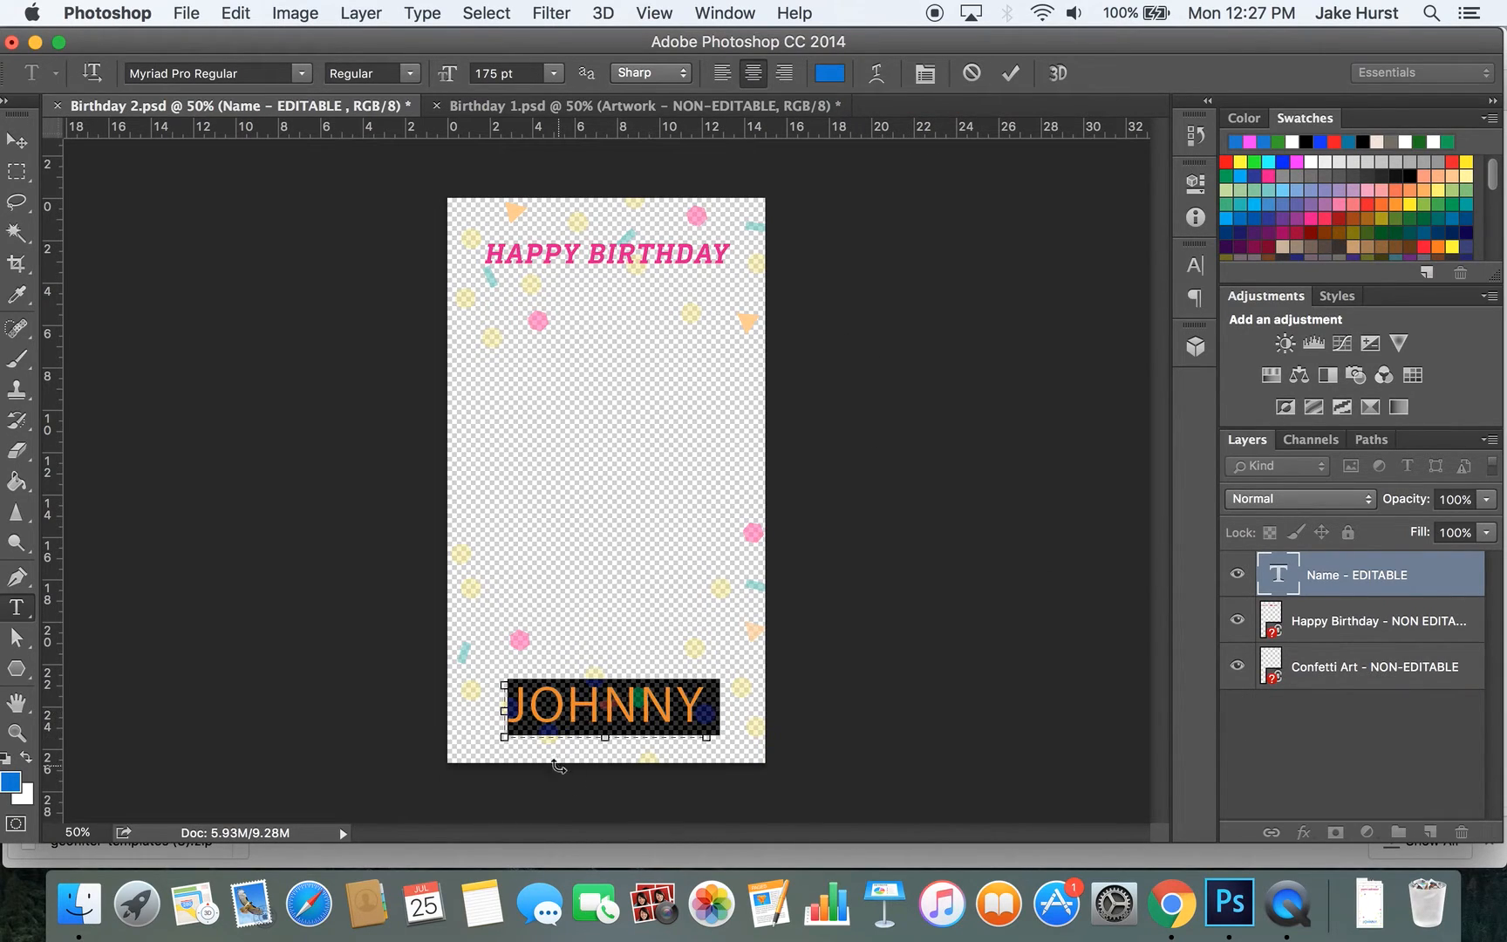
left_click(557, 713)
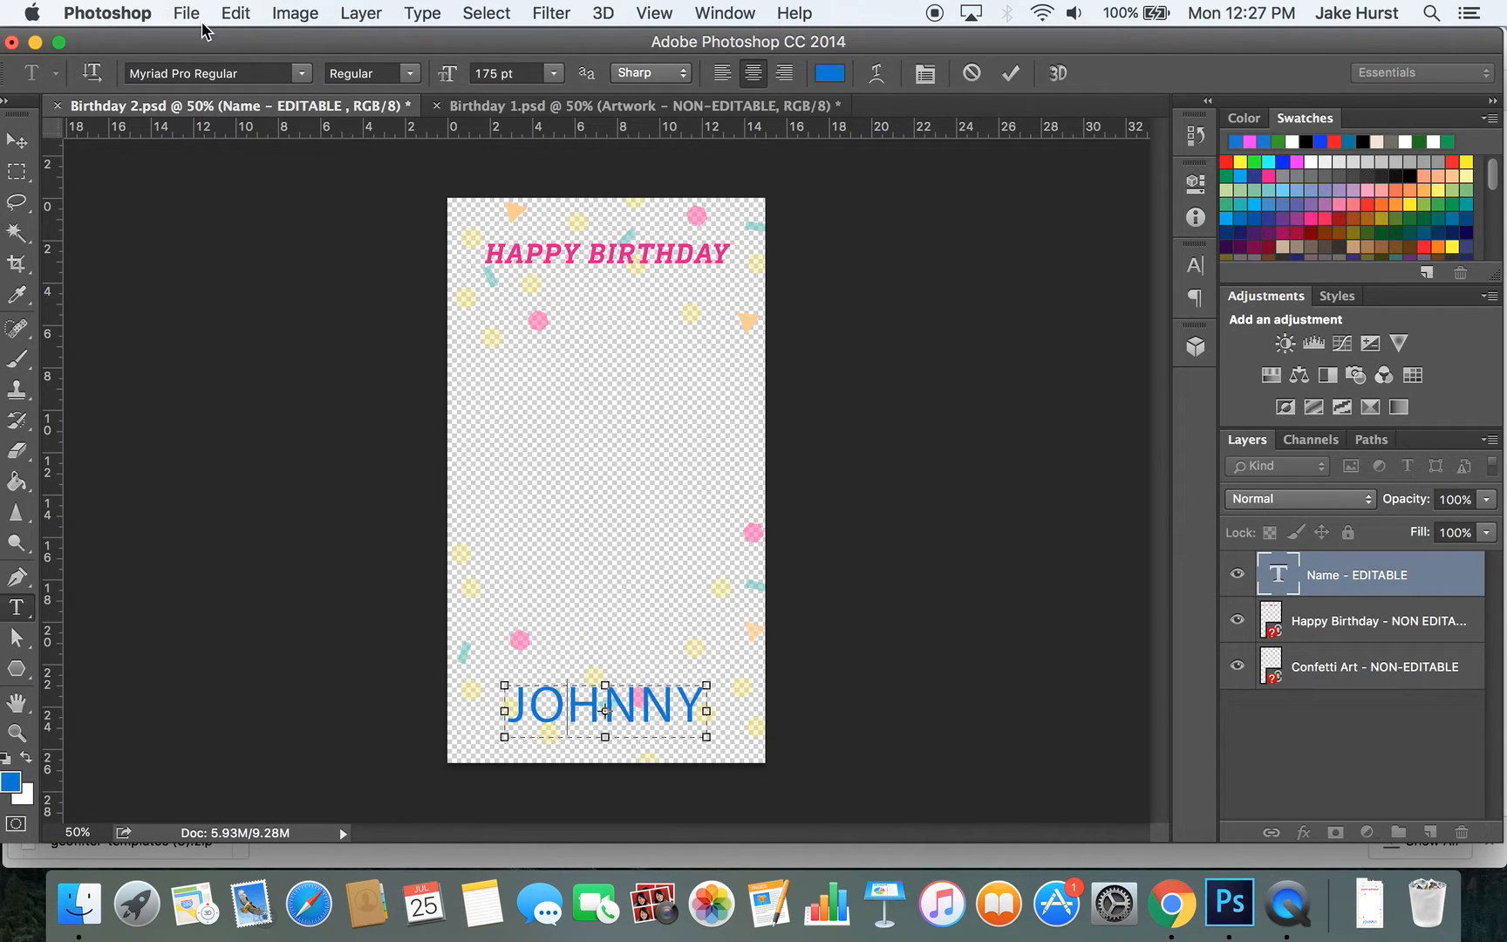
key("super+a")
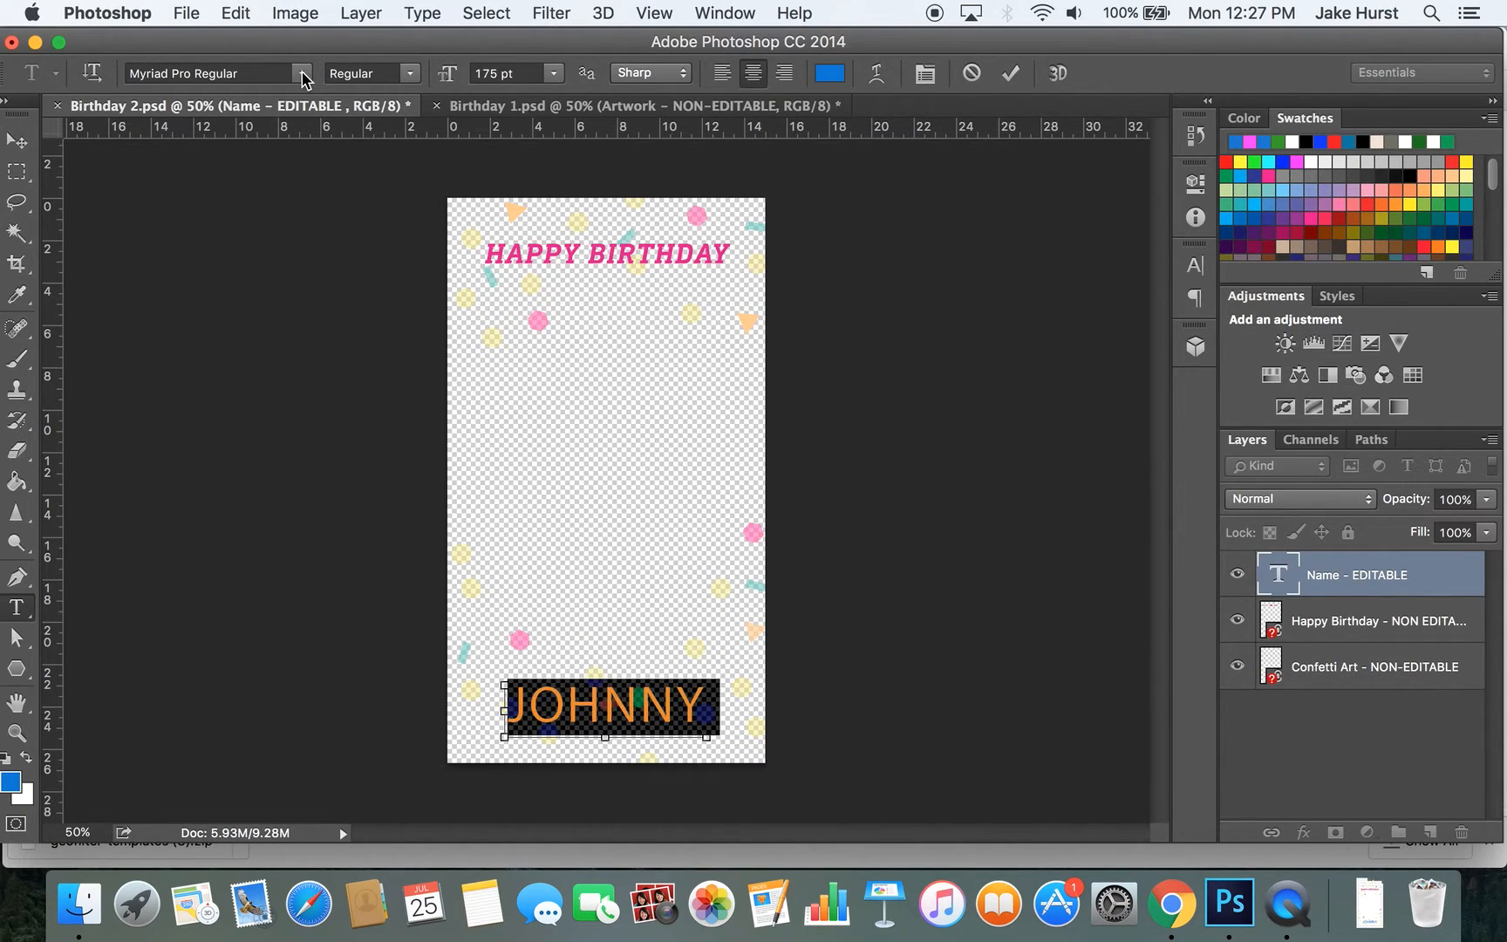
left_click(301, 74)
left_click(207, 7)
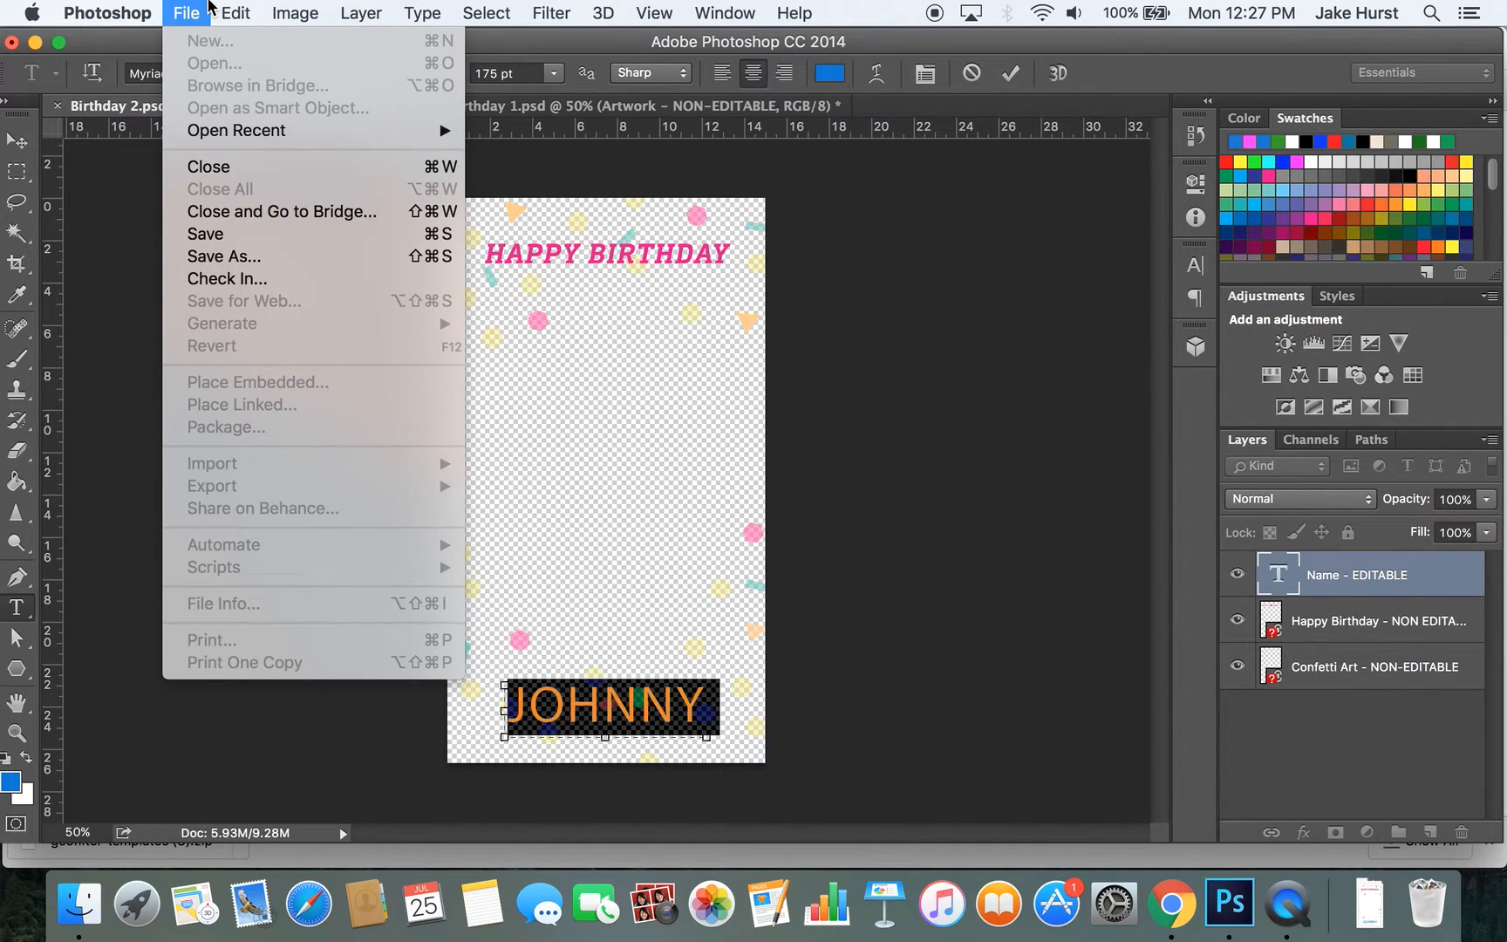
left_click(210, 7)
left_click(210, 7)
left_click(209, 7)
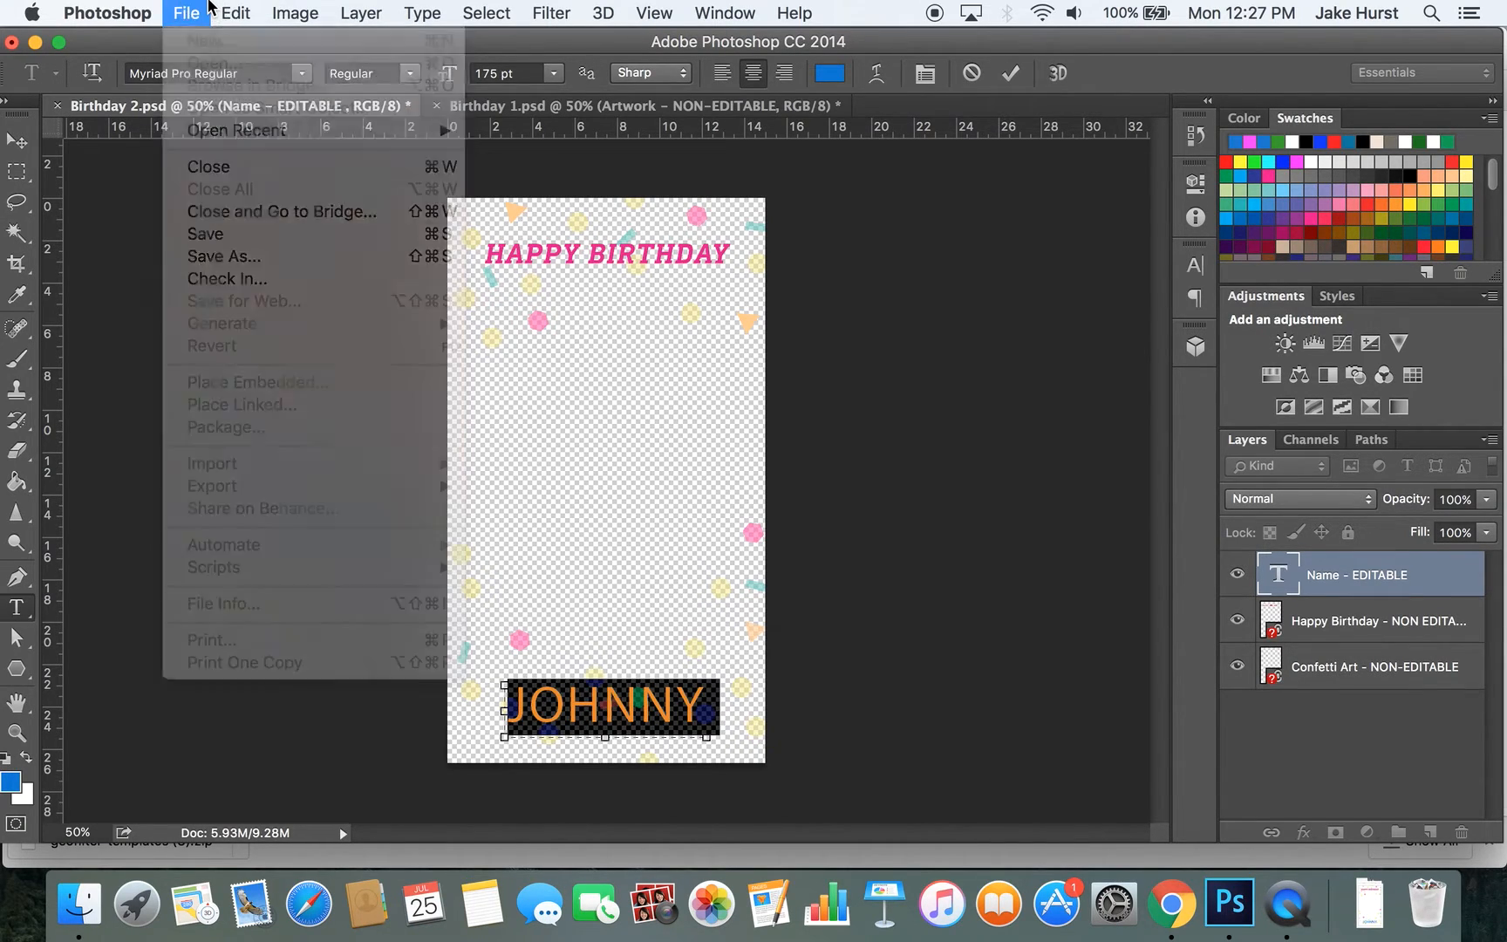
left_click(189, 12)
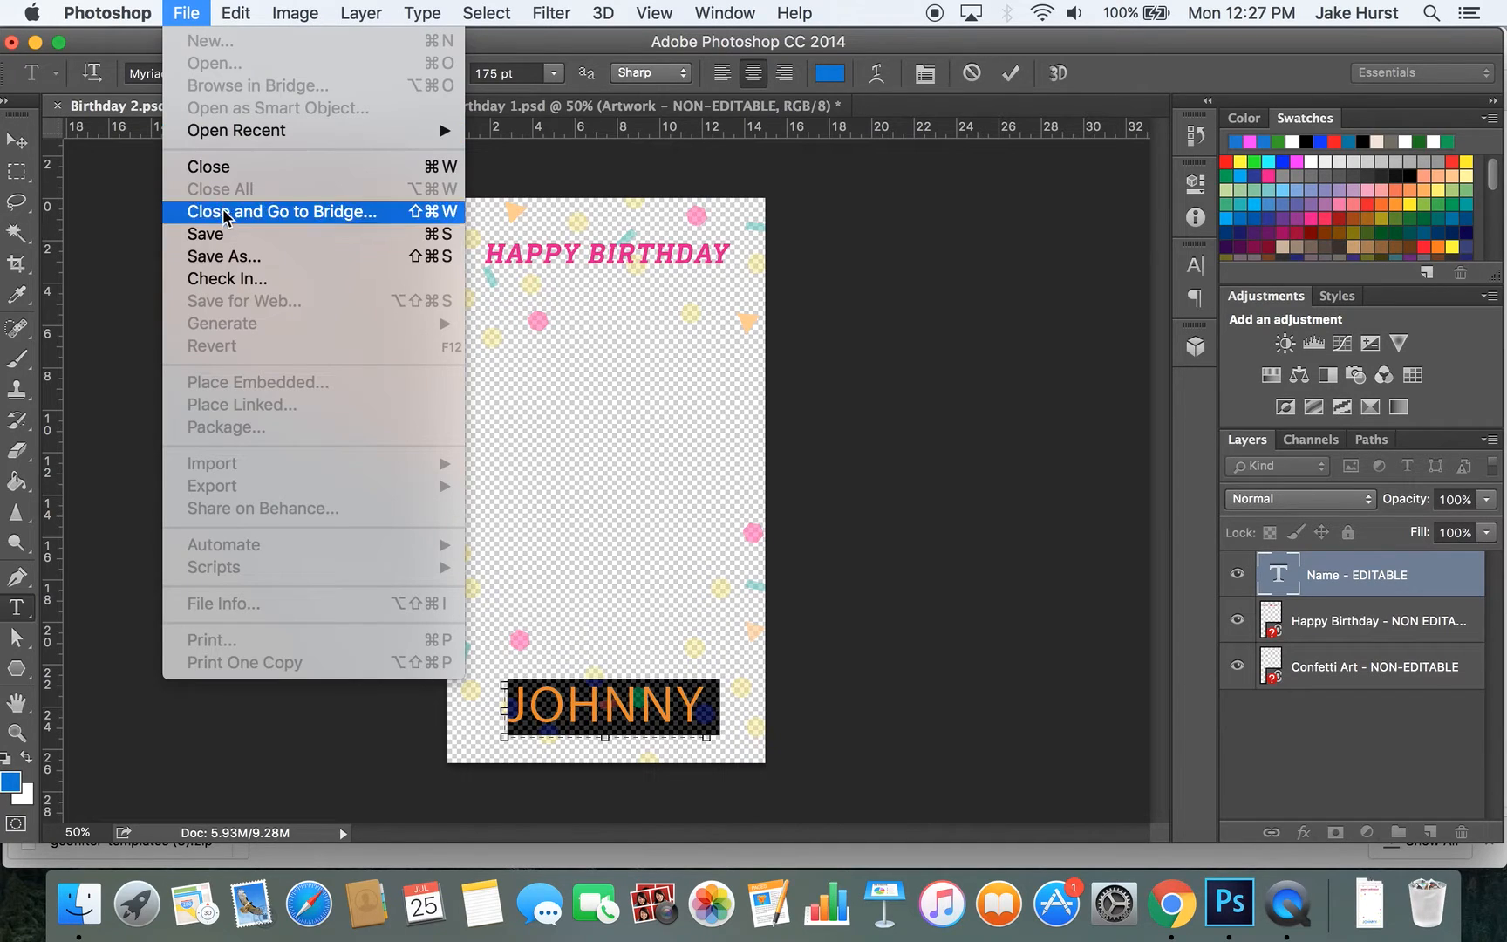
- Replace the text on the "Name - EDITABLE" layer of Birthday 2 with the birthday person's first name in capitals
left_click(656, 729)
left_click(696, 720)
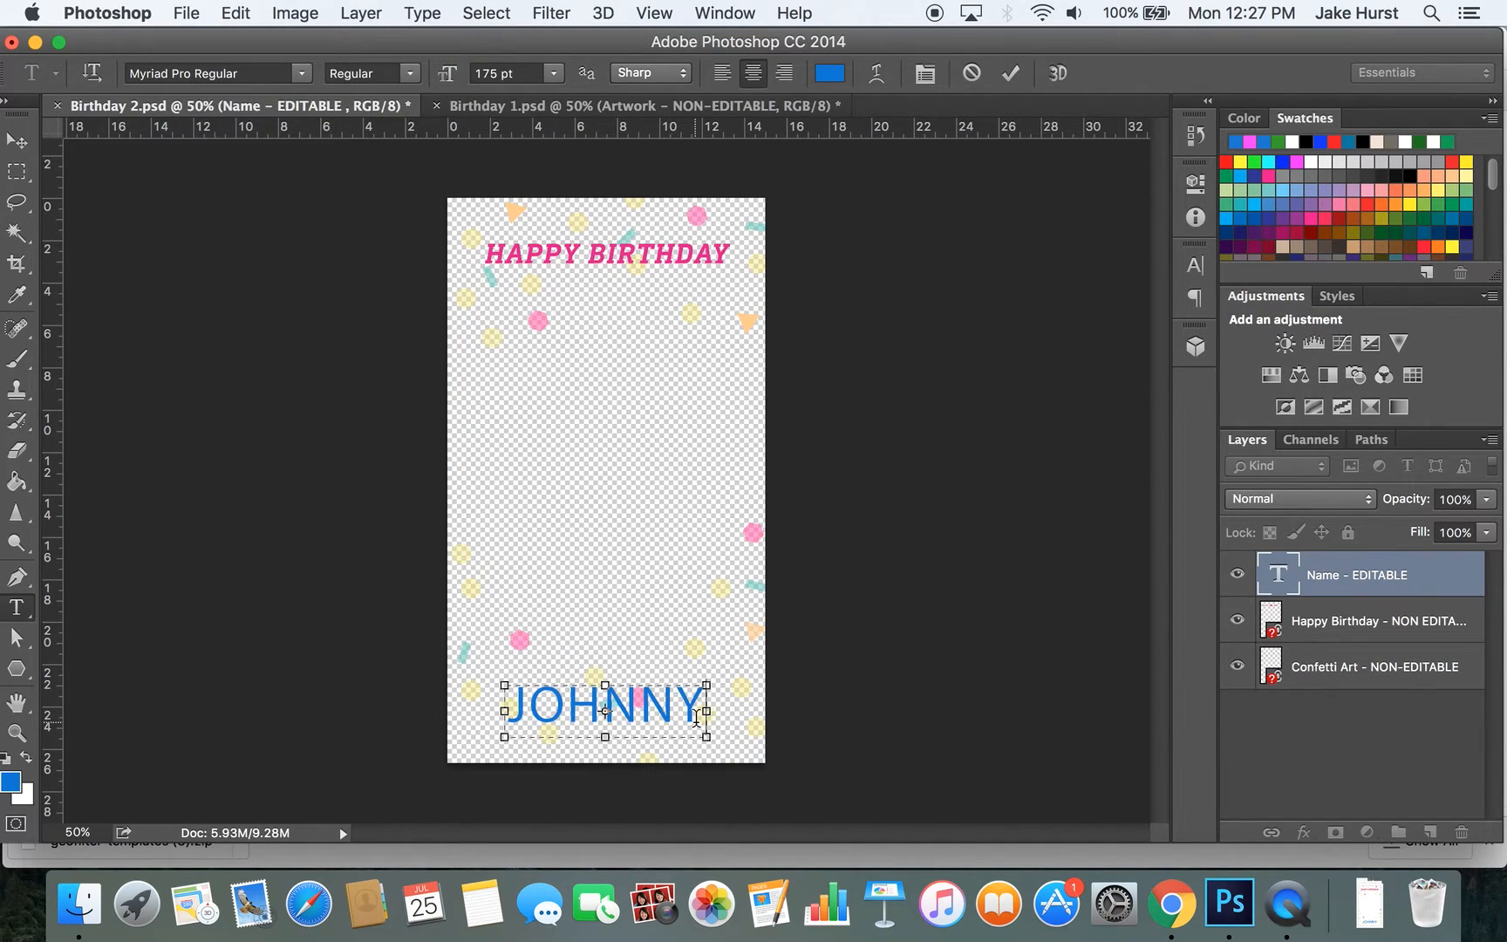
left_click(698, 712)
left_click(696, 705)
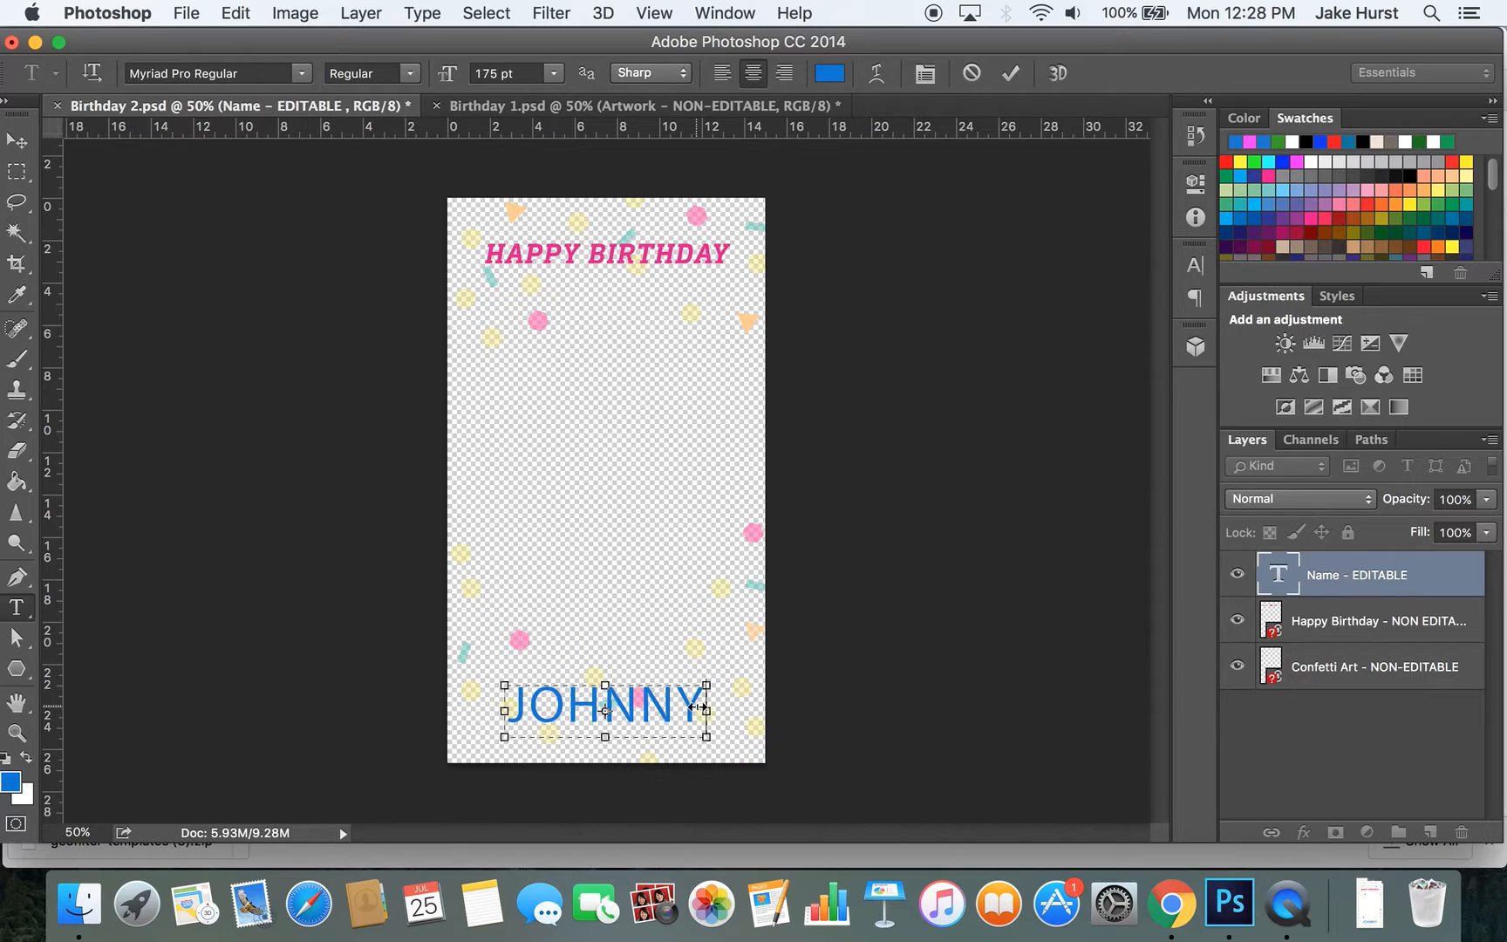
double_click(696, 705)
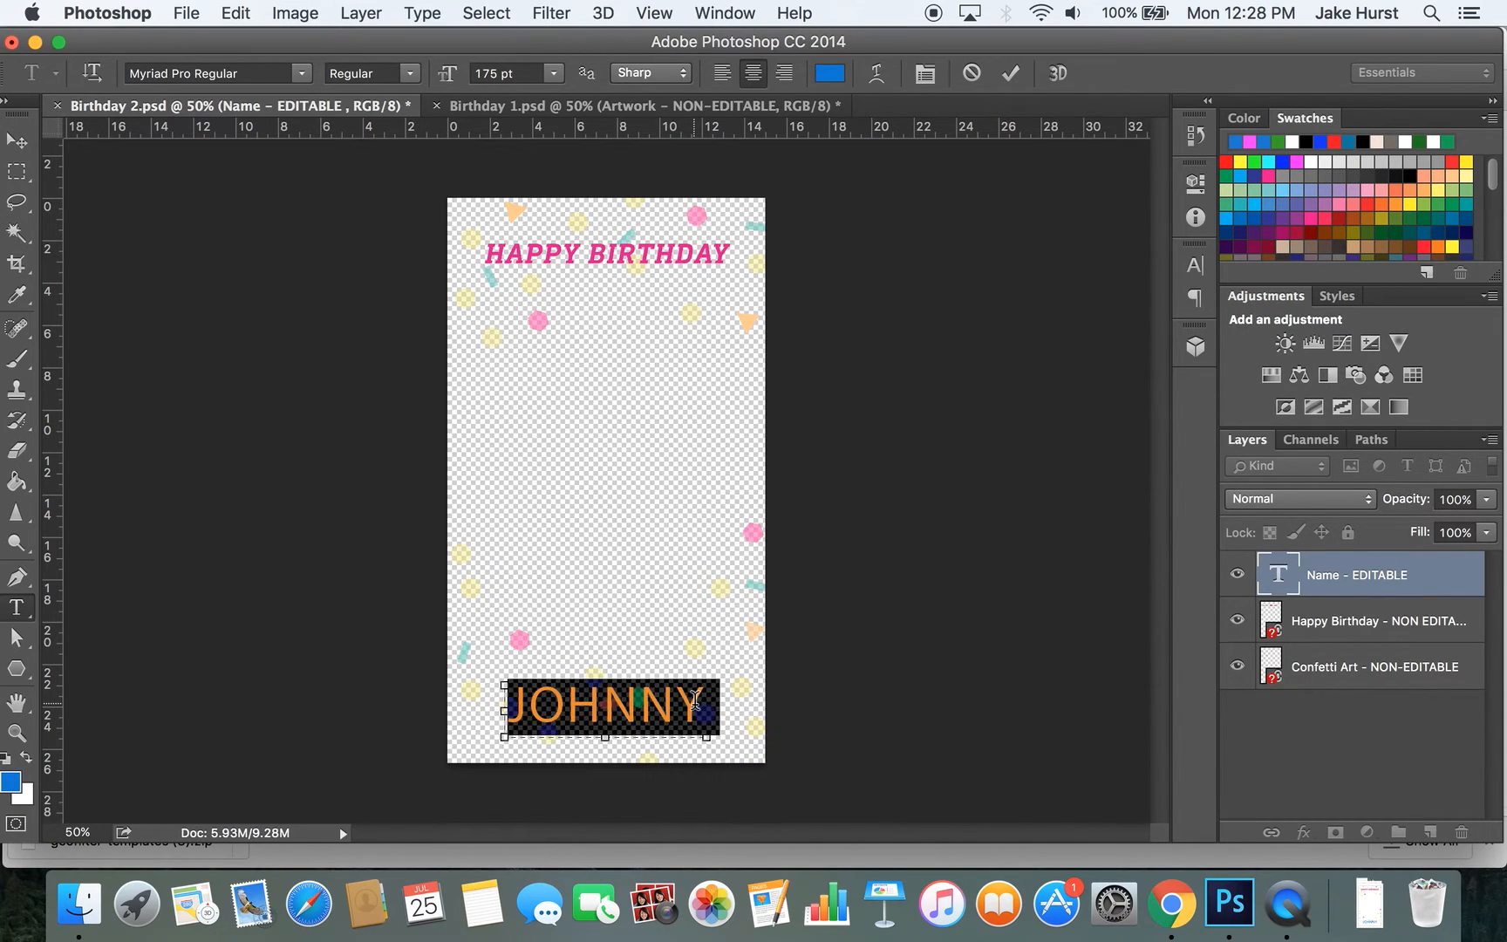
type("MARY")
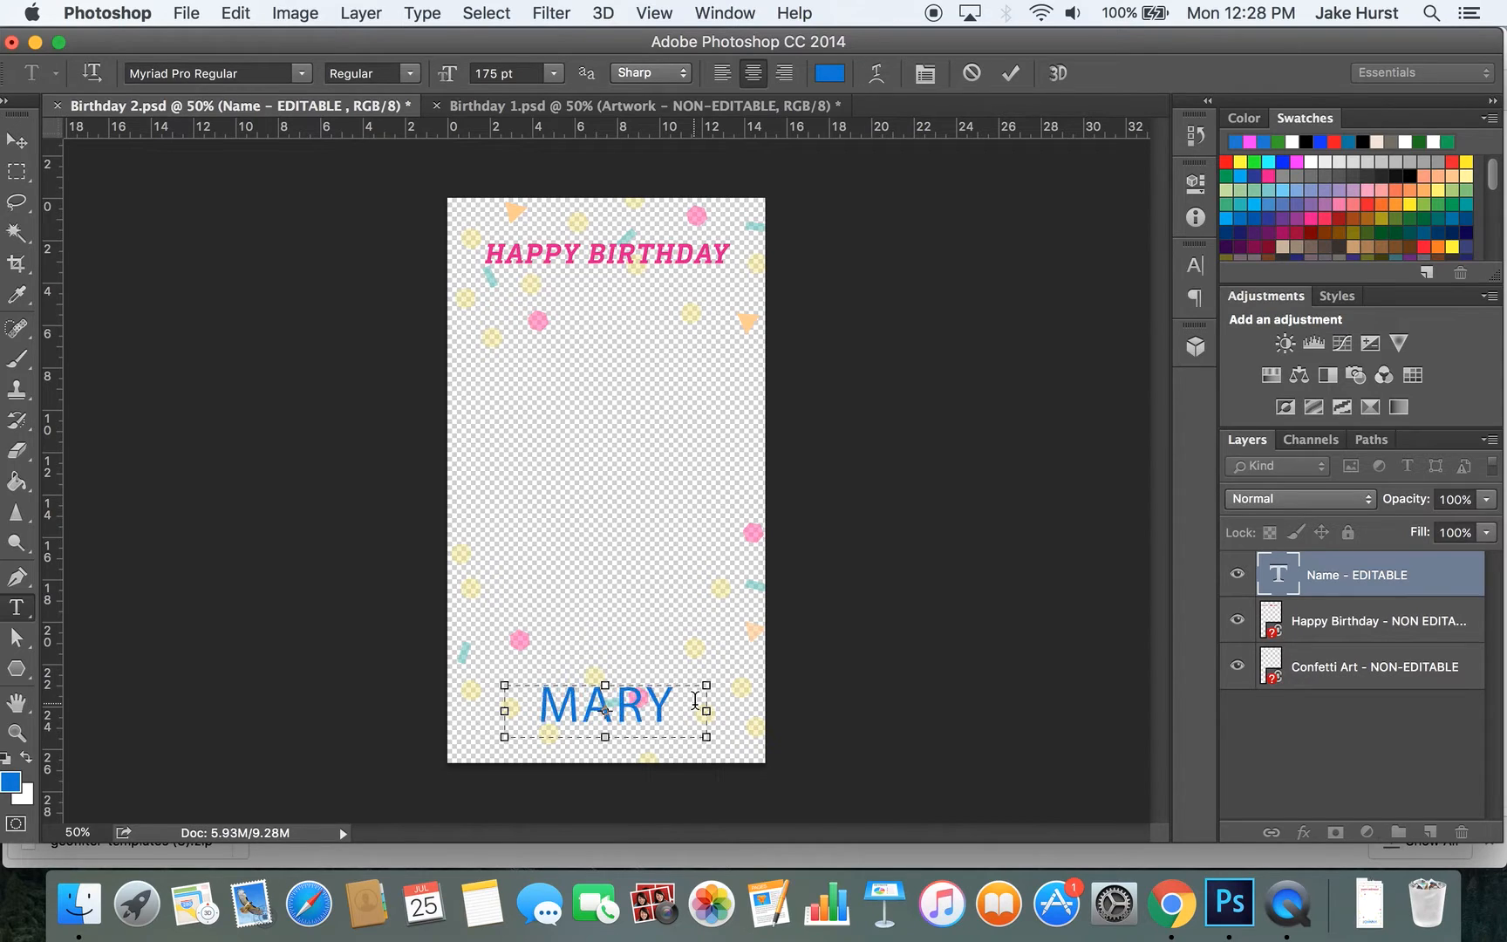
left_click(1472, 573)
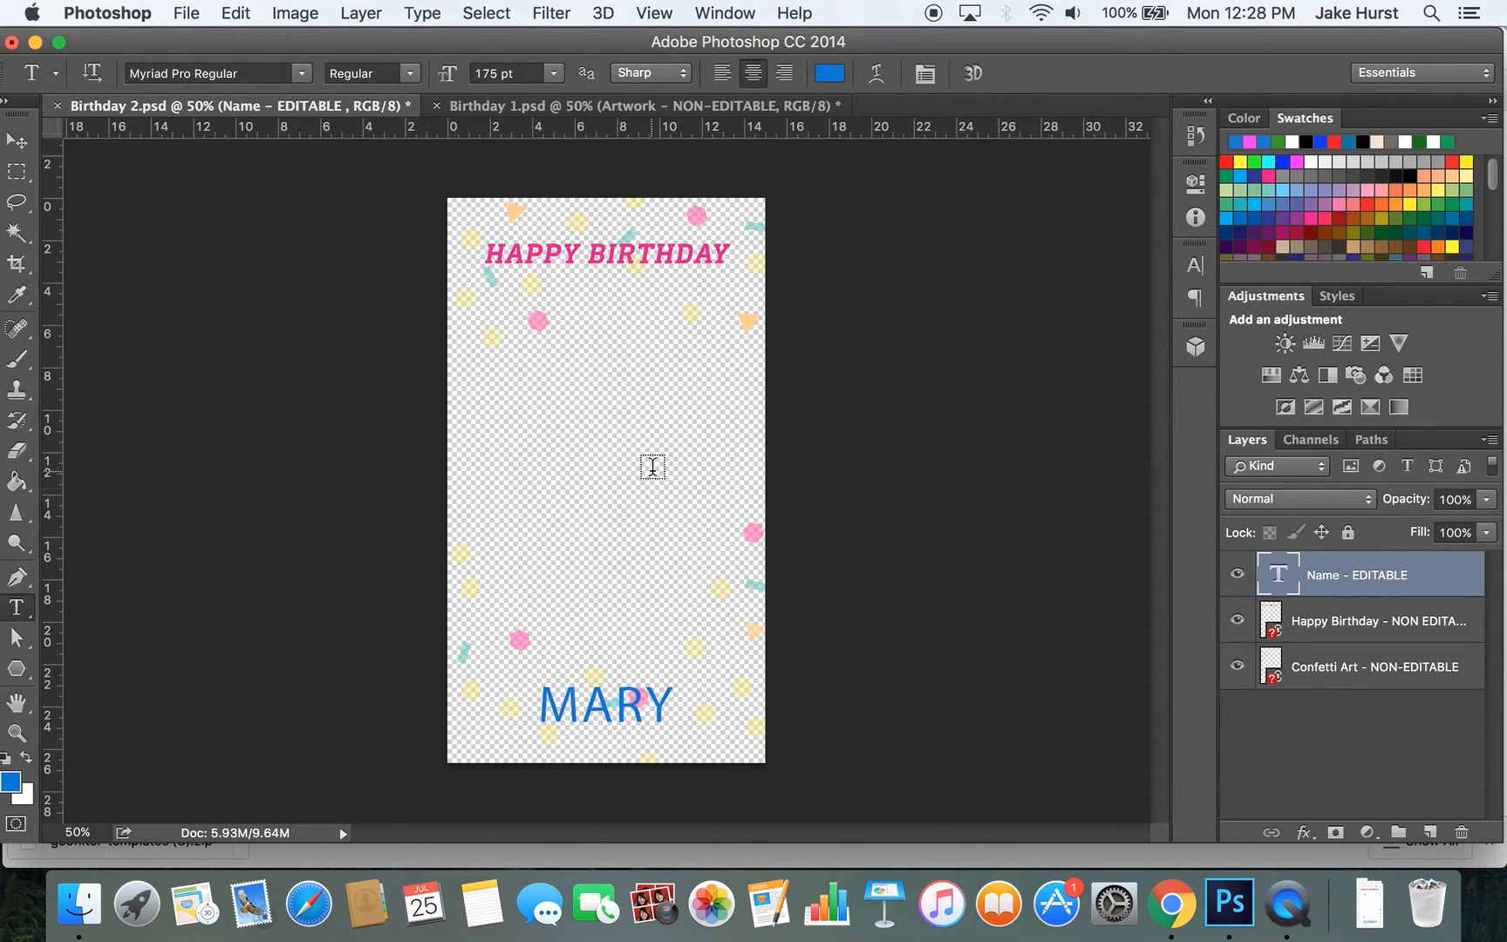
- Export Birthday 2 for the web as a transparent PNG-24 named birthdaymary.png in the Downloads folder
left_click(194, 7)
left_click(260, 304)
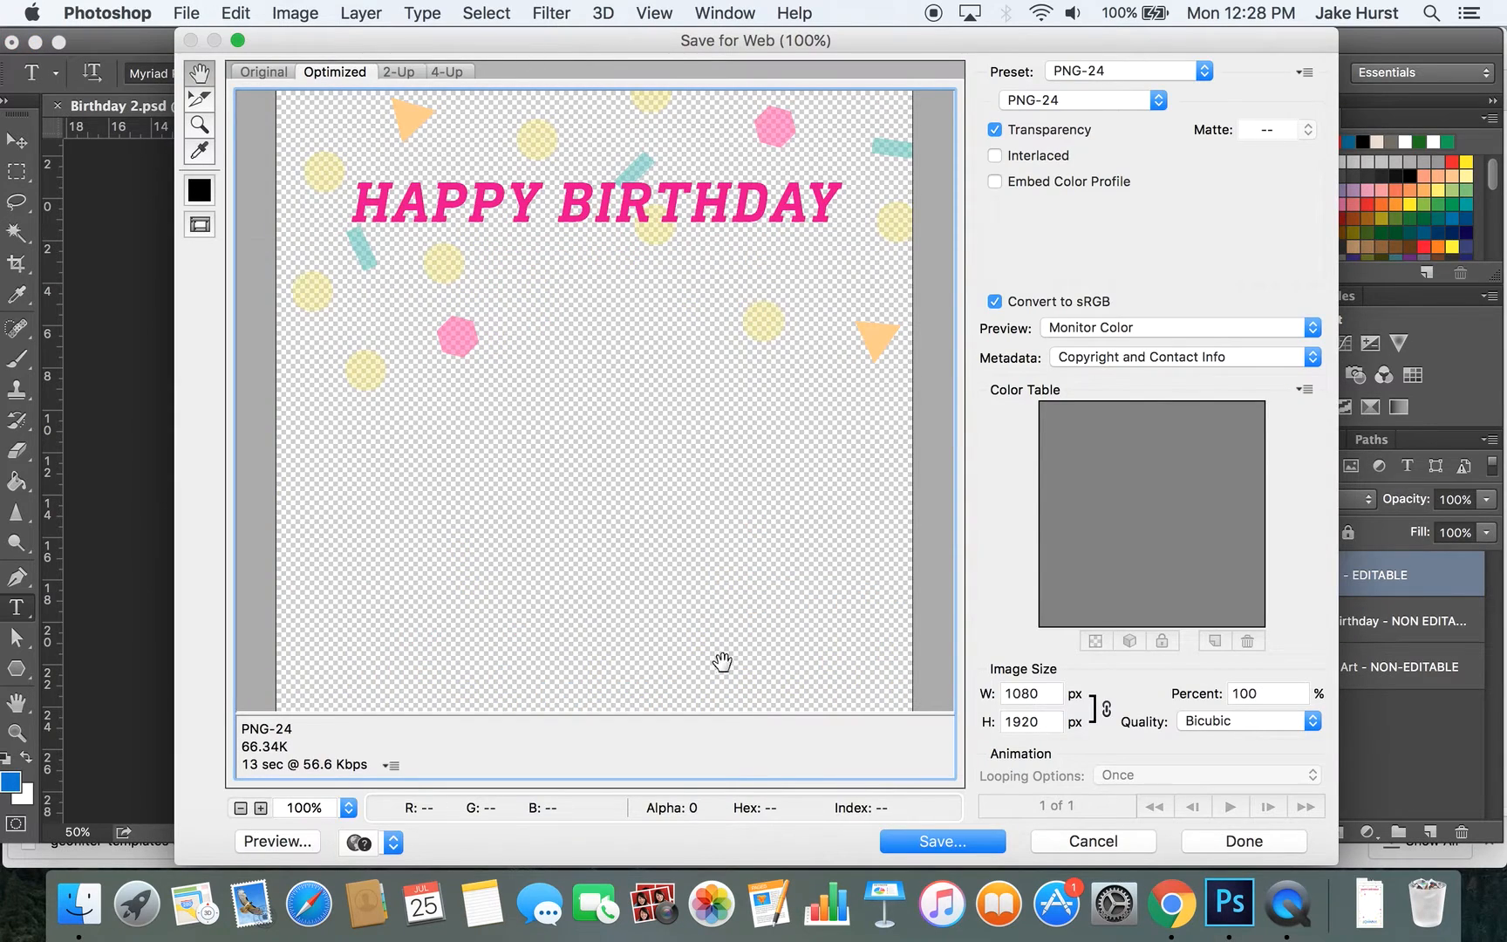
scroll(811, 216, "down", 10)
scroll(811, 216, "up", 10)
scroll(682, 403, "down", 10)
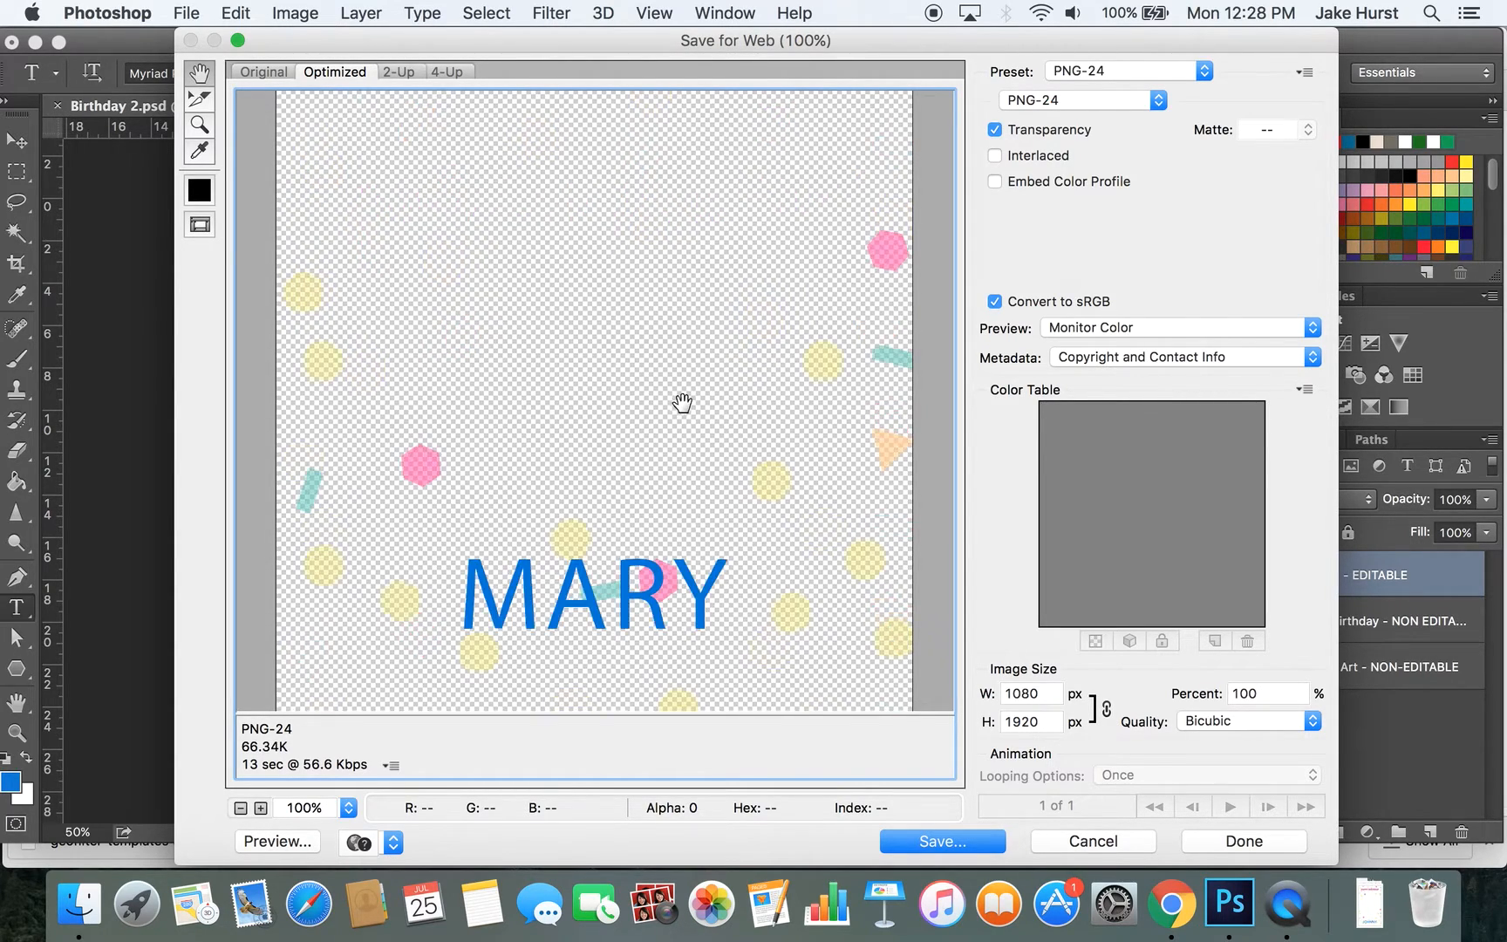
scroll(682, 403, "up", 10)
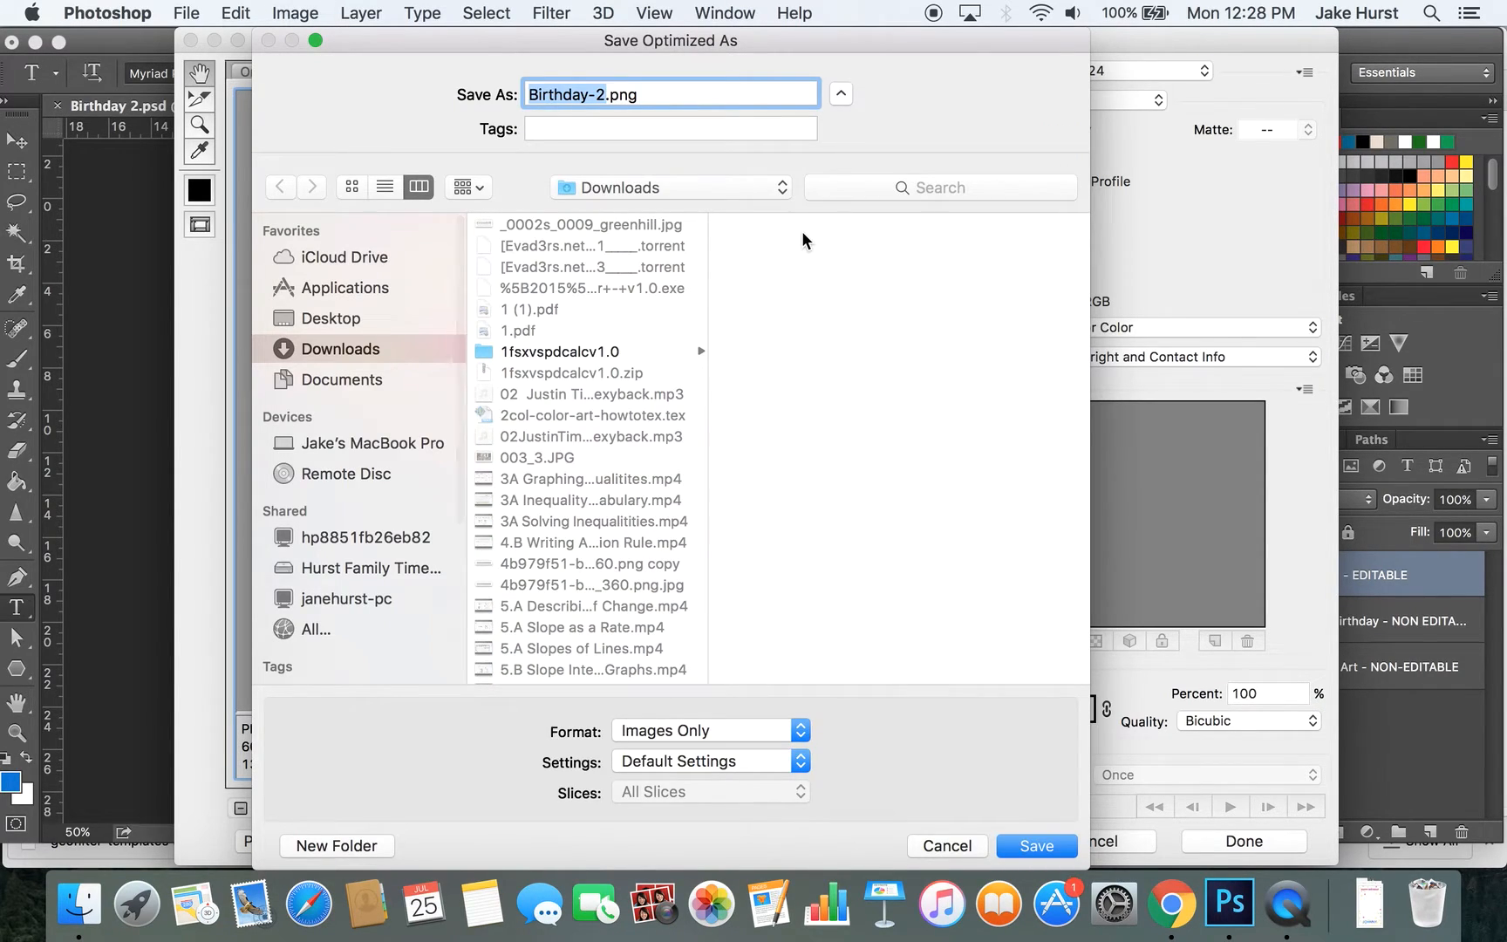
type("birthdaymary")
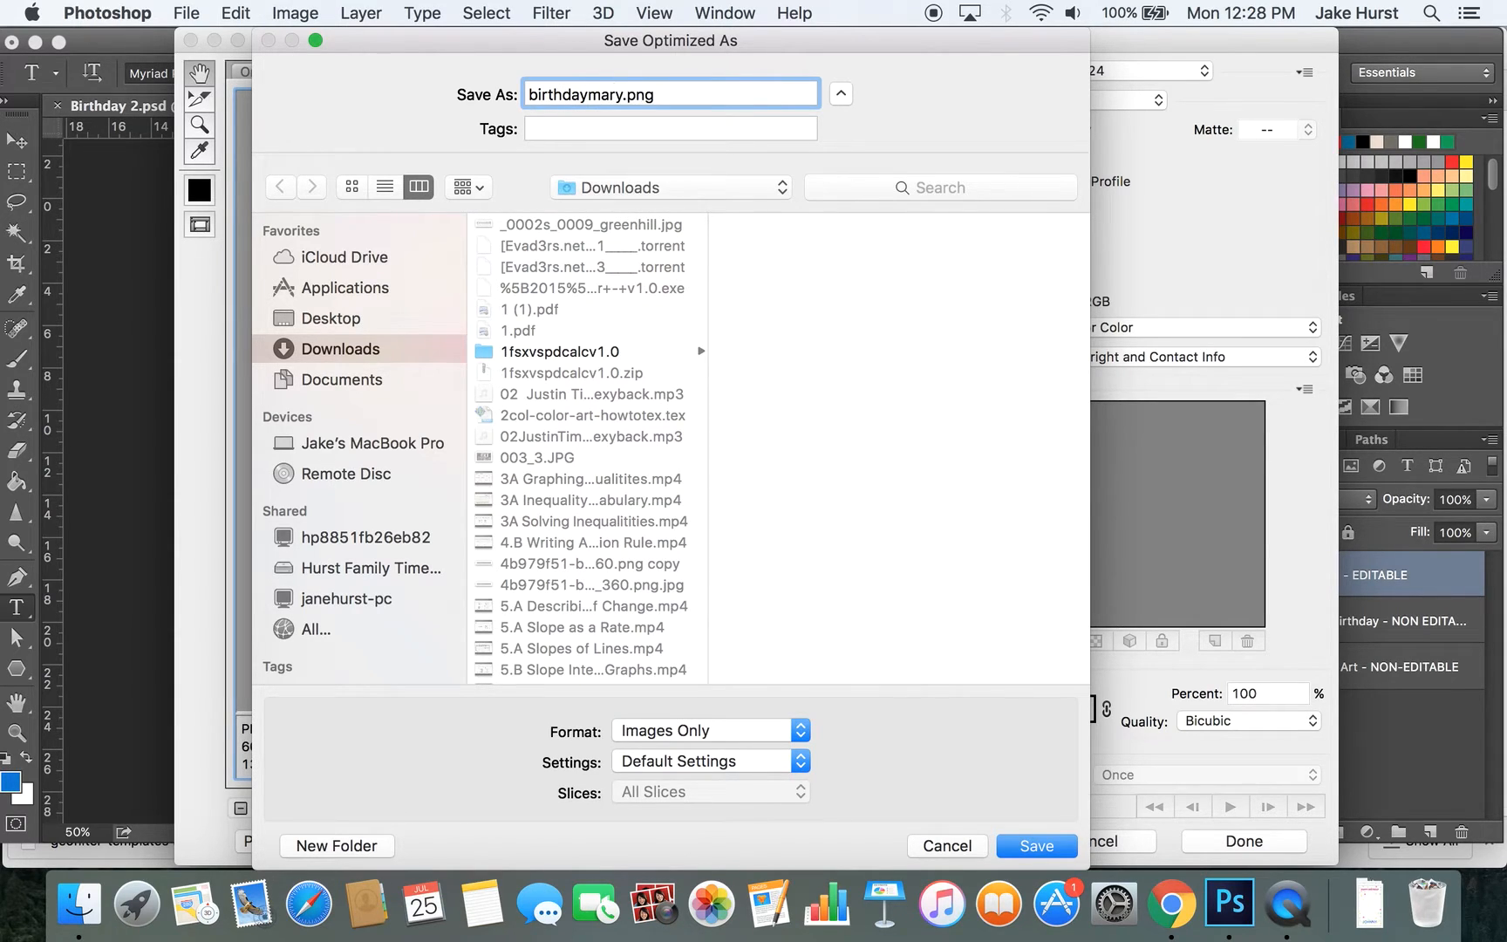
key("Return")
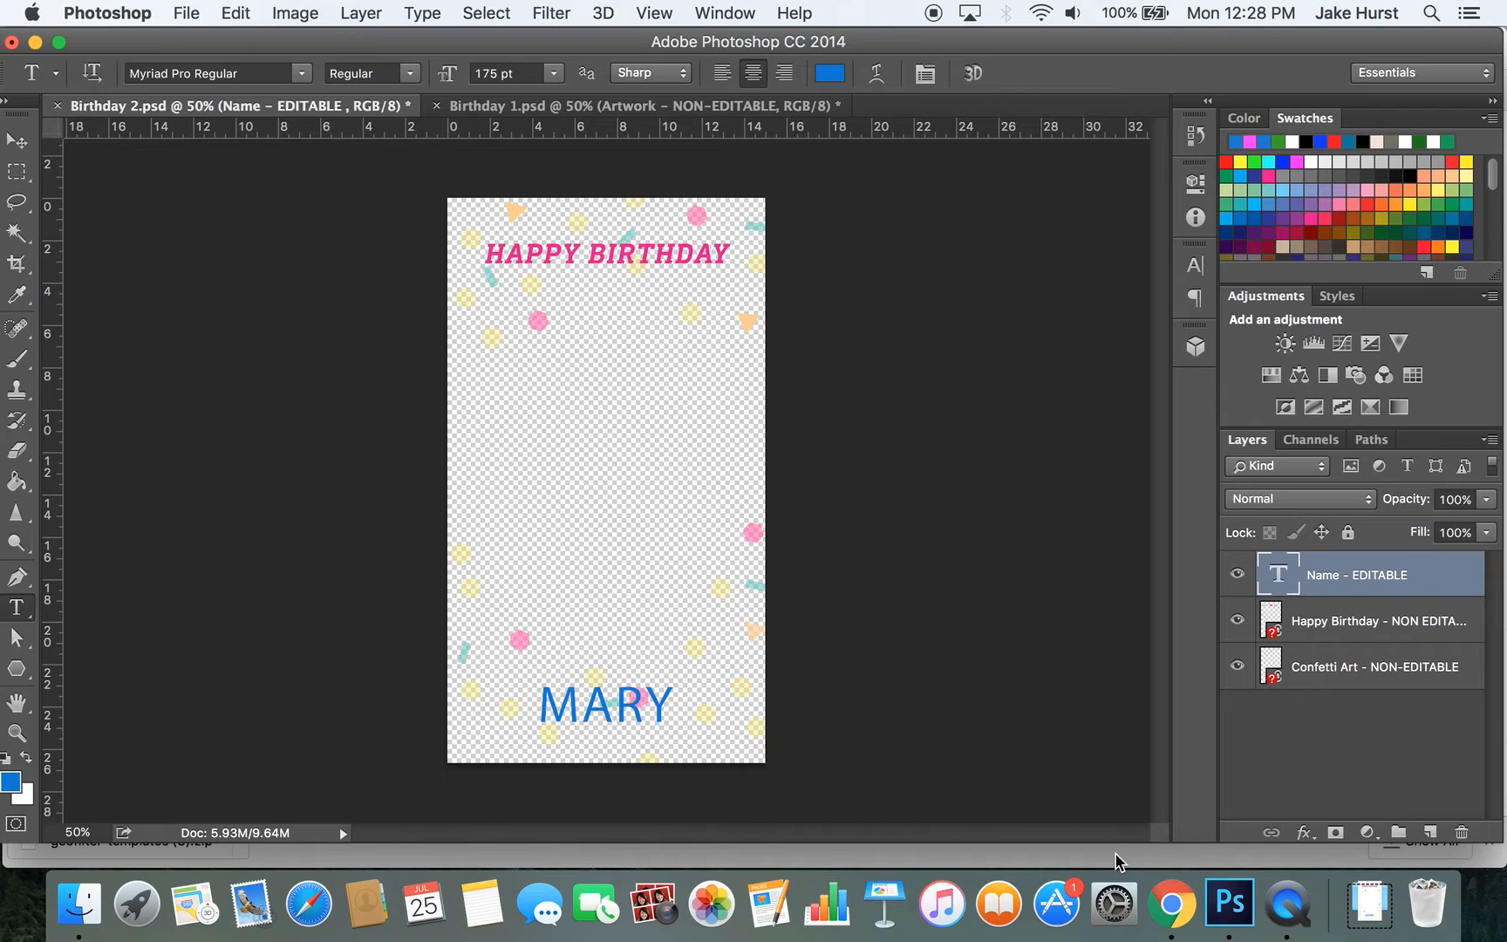
- Switch to Chrome, start choosing the Geofilter file to upload and search Downloads for "birthdaymary"
left_click(1169, 909)
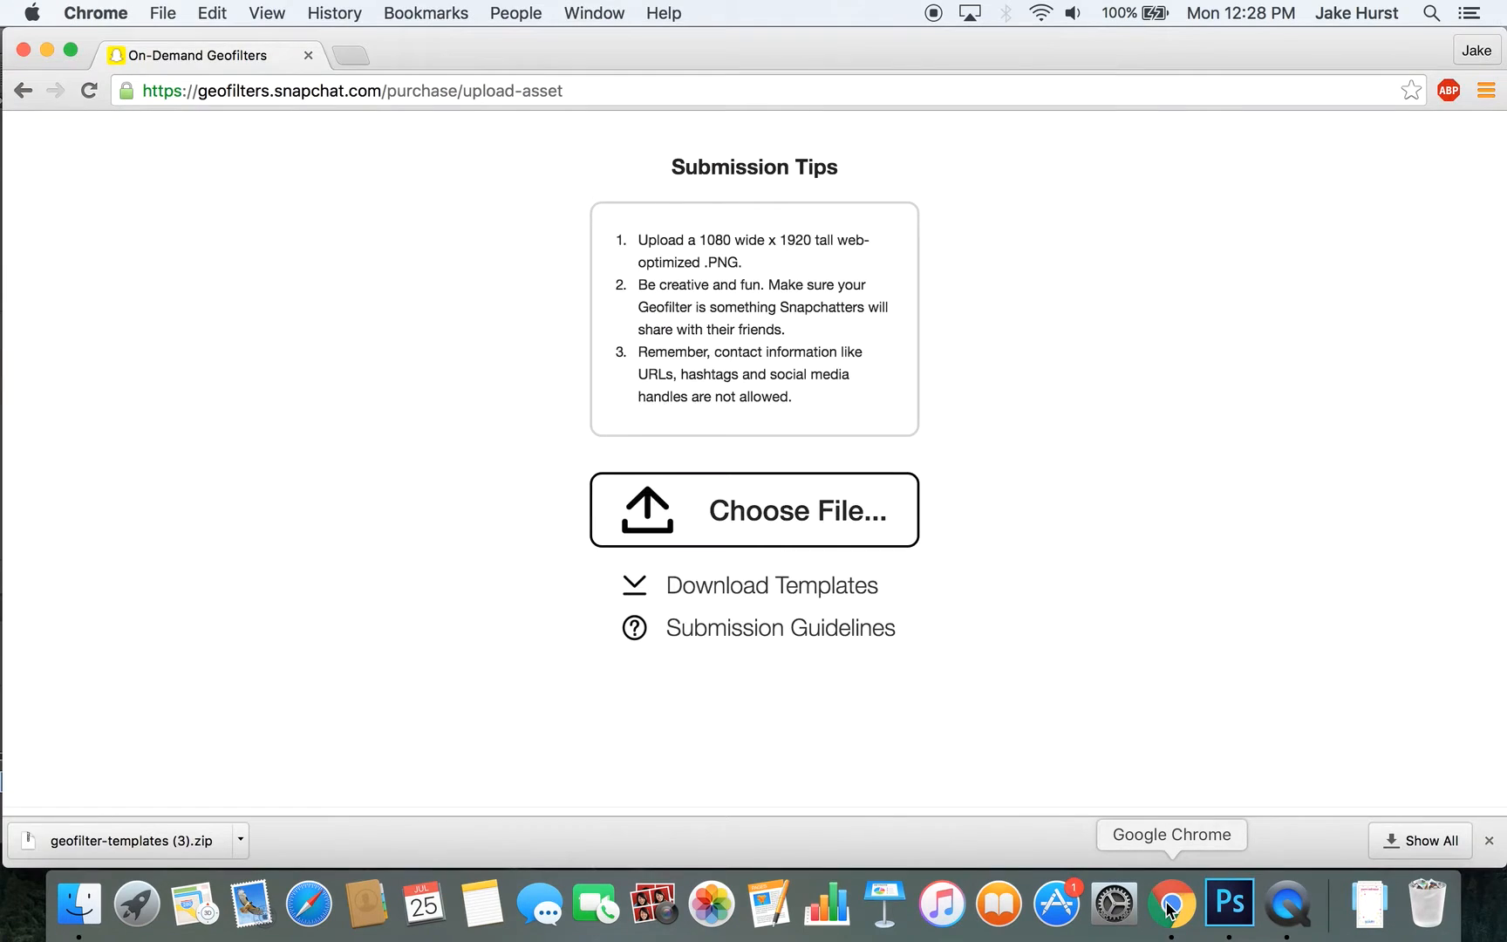
left_click(868, 539)
left_click(1093, 135)
type("birthday")
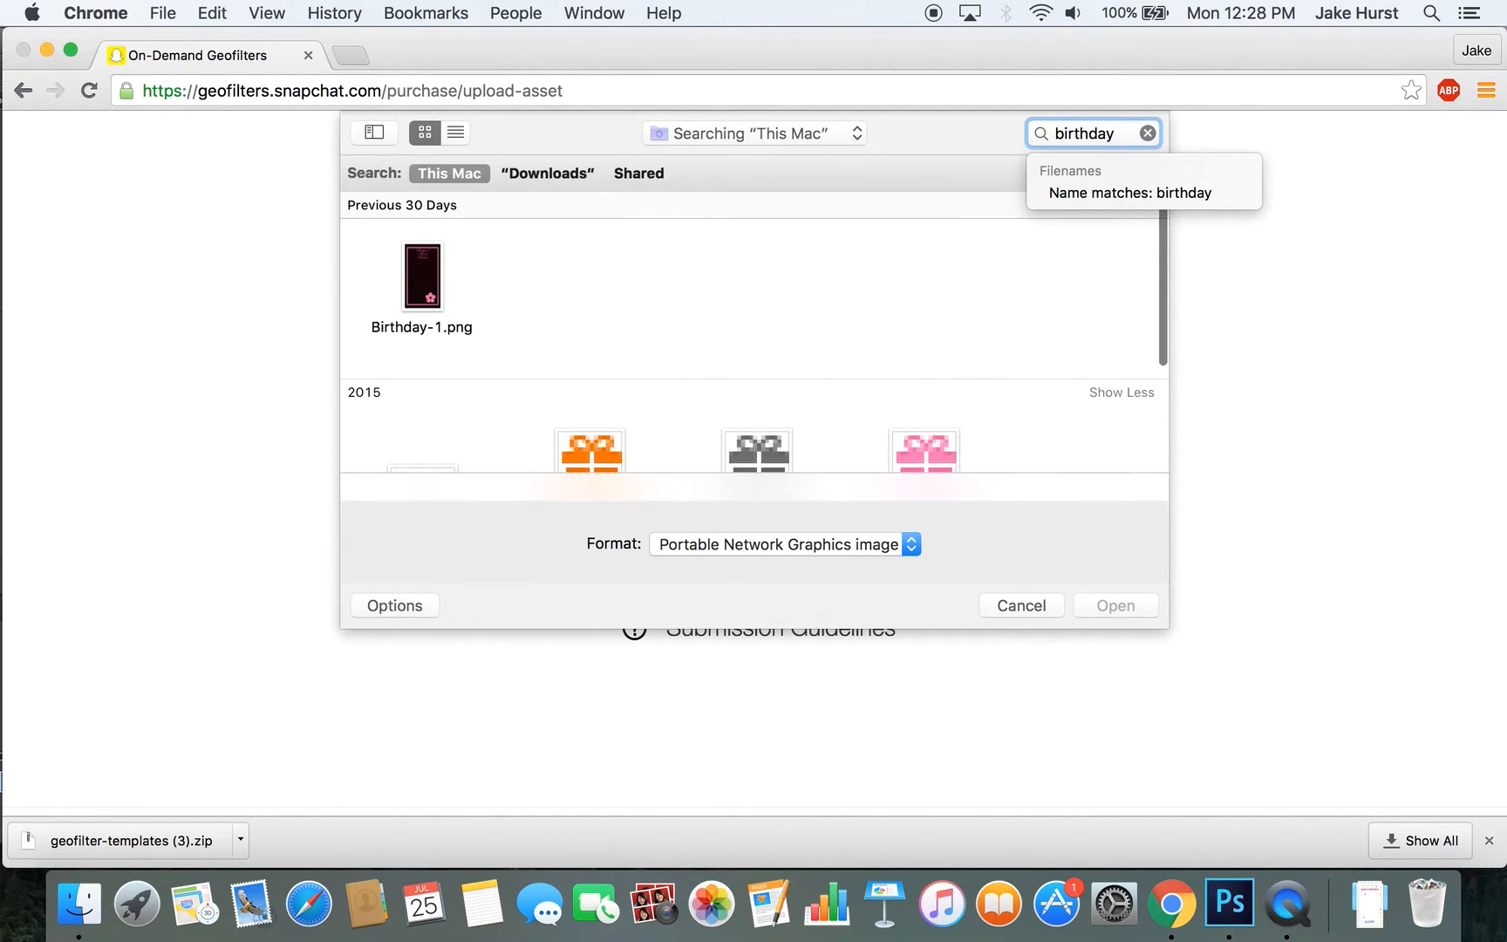
type("mary")
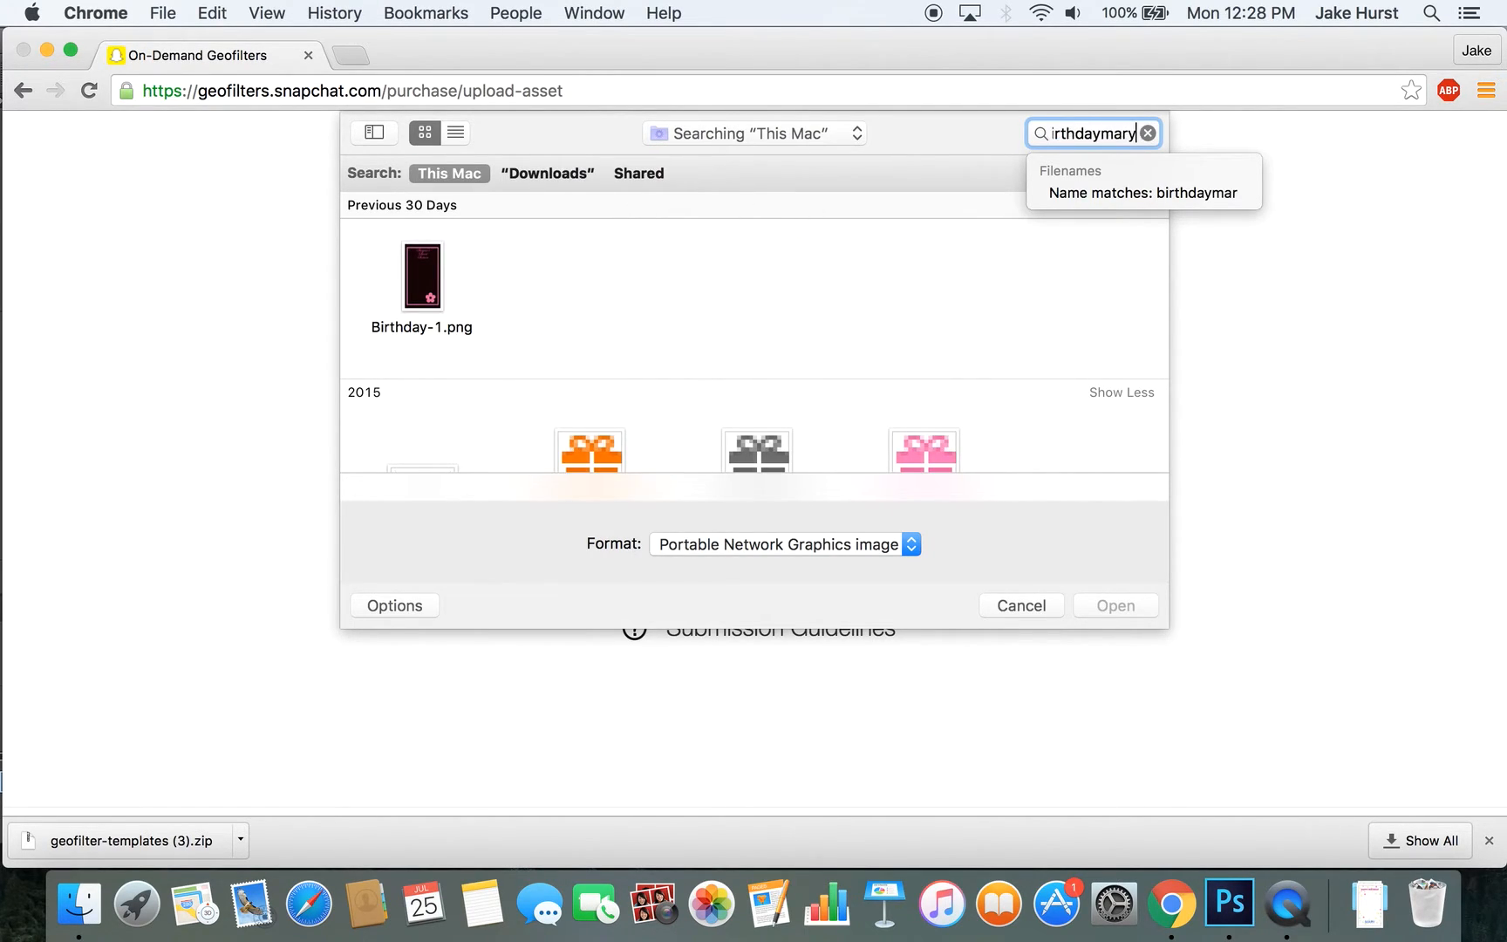
left_click(549, 174)
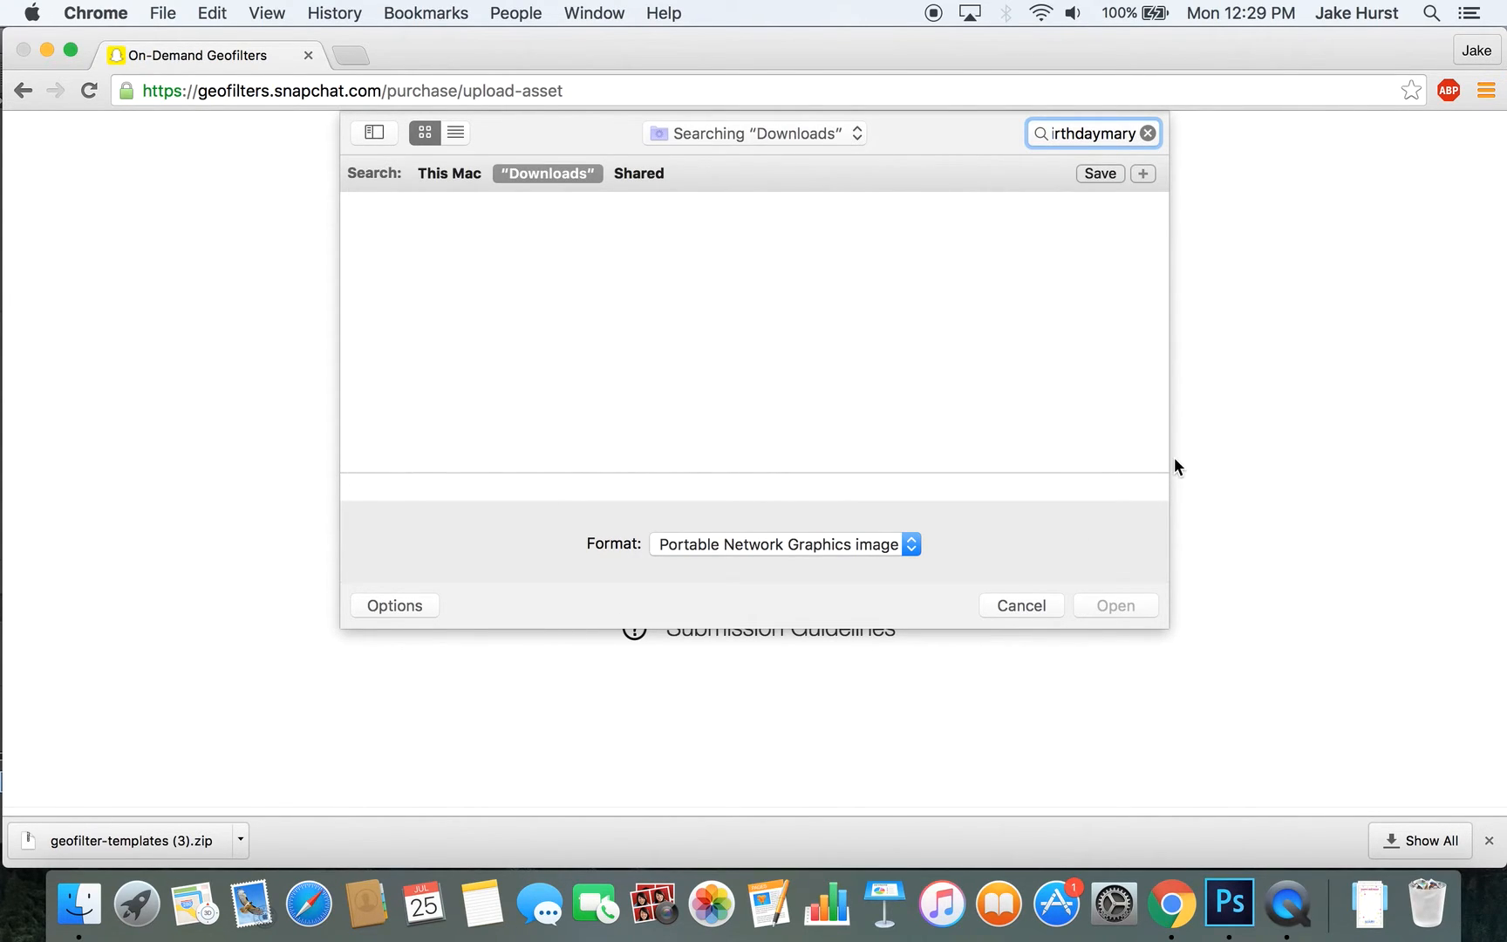
- Check the recent downloads for birthdaymary.png and the accepted file format in the upload dialog
left_click(1354, 911)
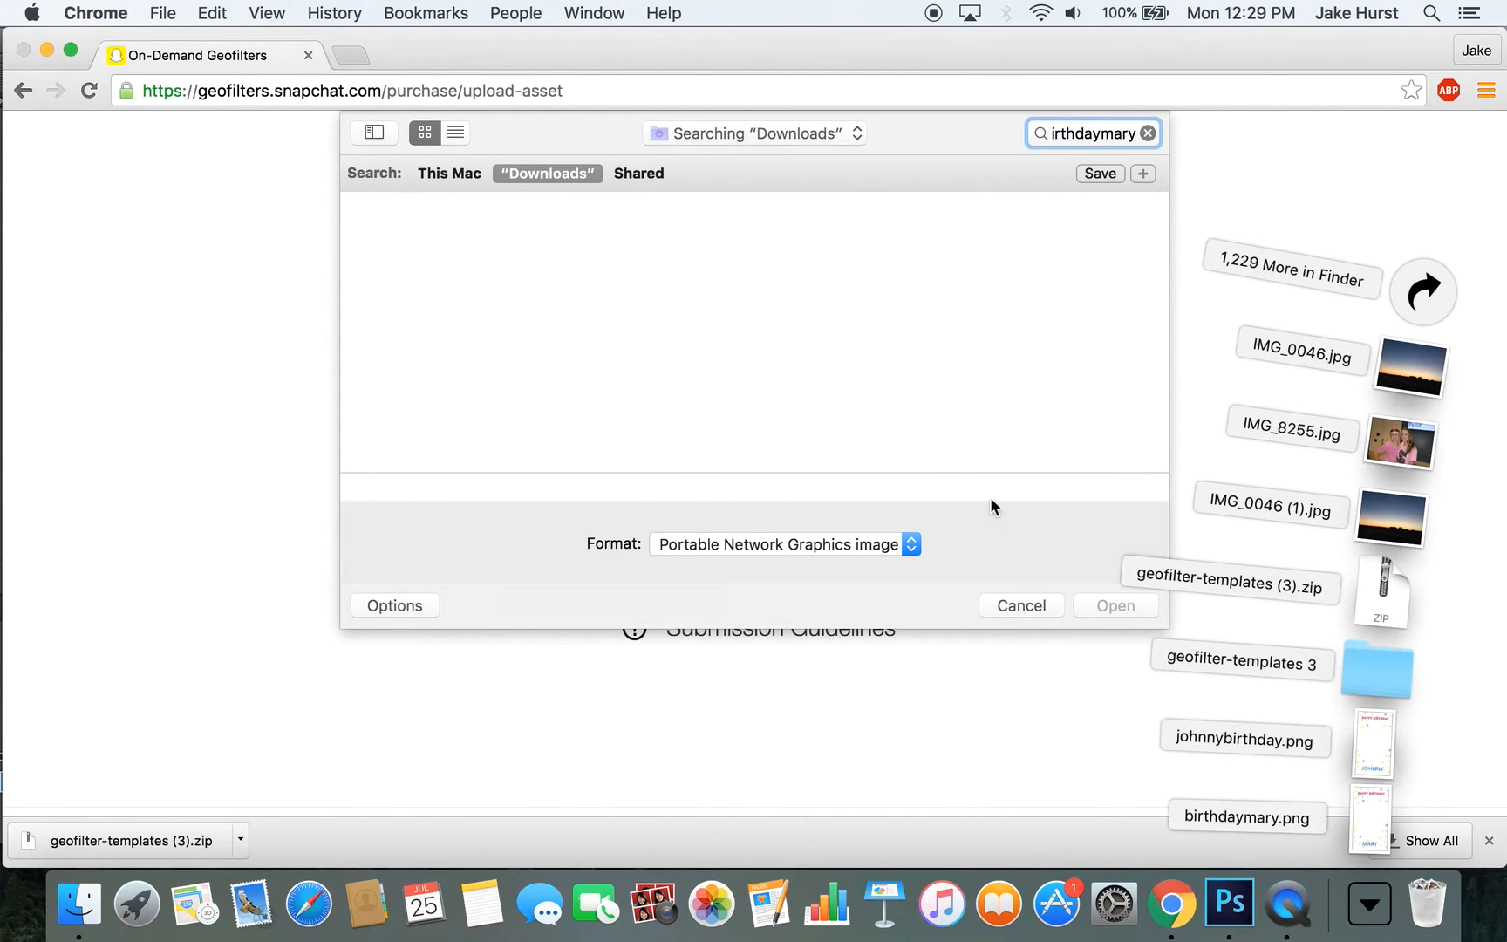
left_click(973, 423)
left_click(908, 542)
left_click(894, 536)
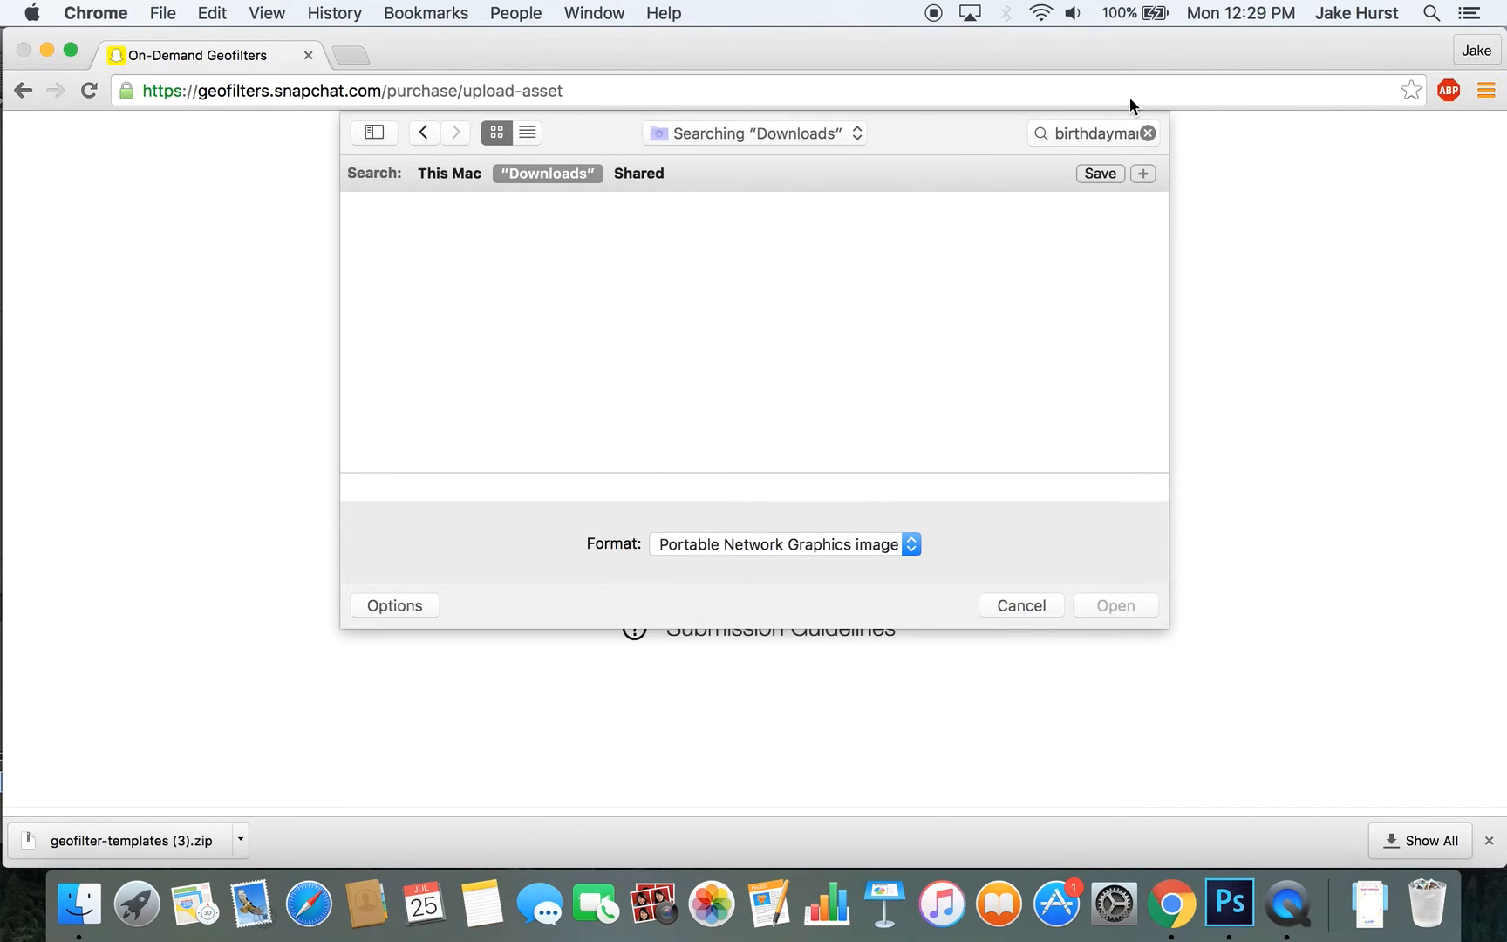
- Clear the file search and choose birthdaymary.png from the Downloads folder for upload
left_click(1148, 133)
scroll(980, 277, "down", 15)
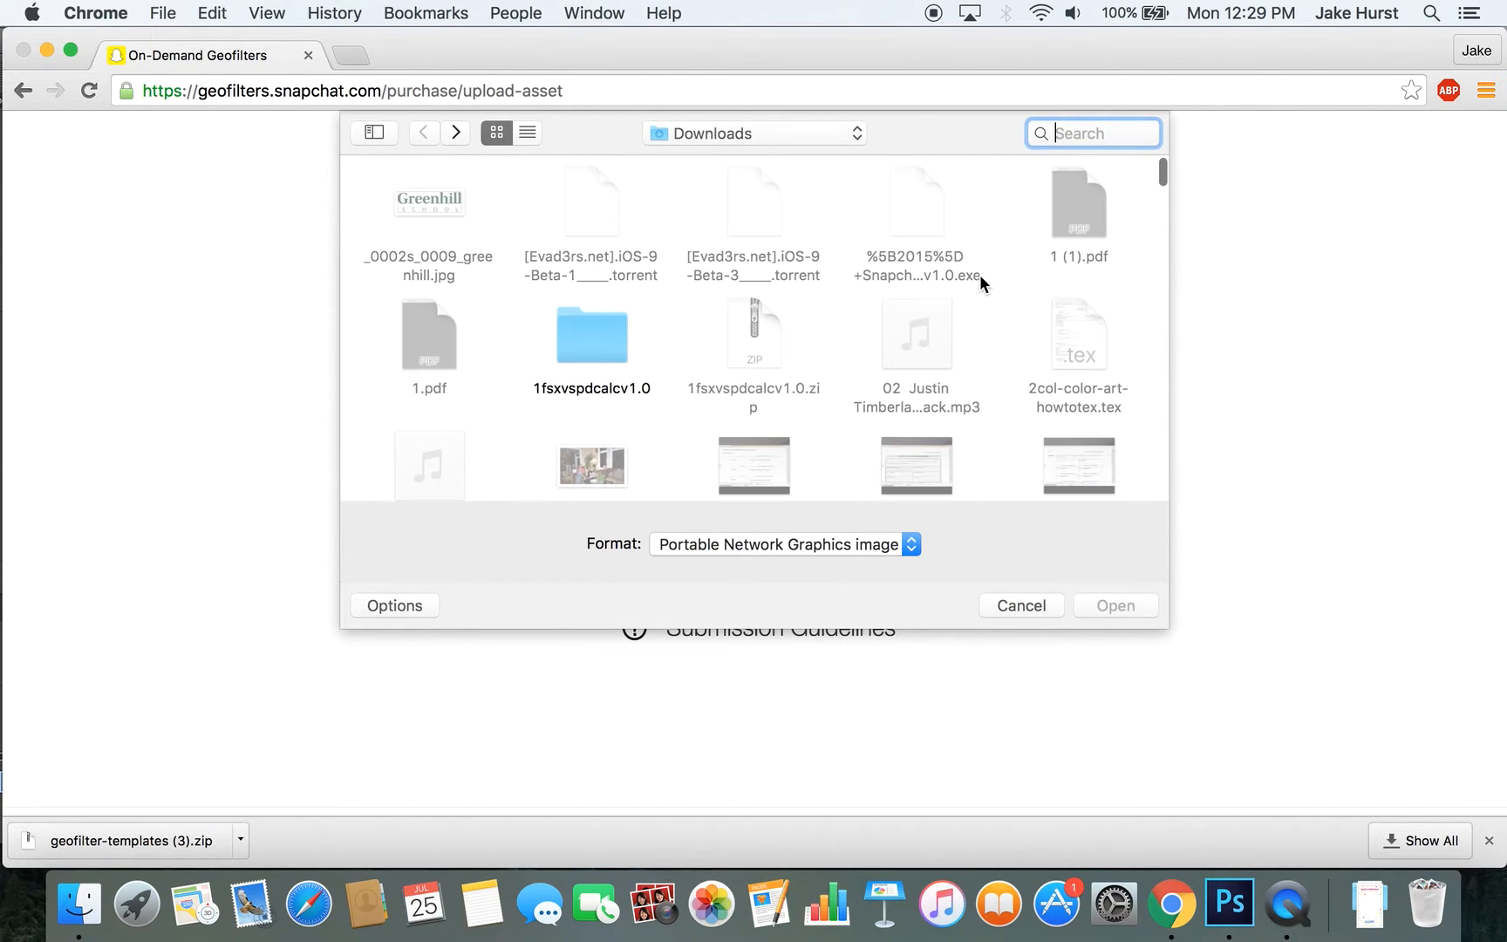
scroll(979, 275, "down", 15)
scroll(980, 274, "up", 5)
scroll(980, 275, "up", 6)
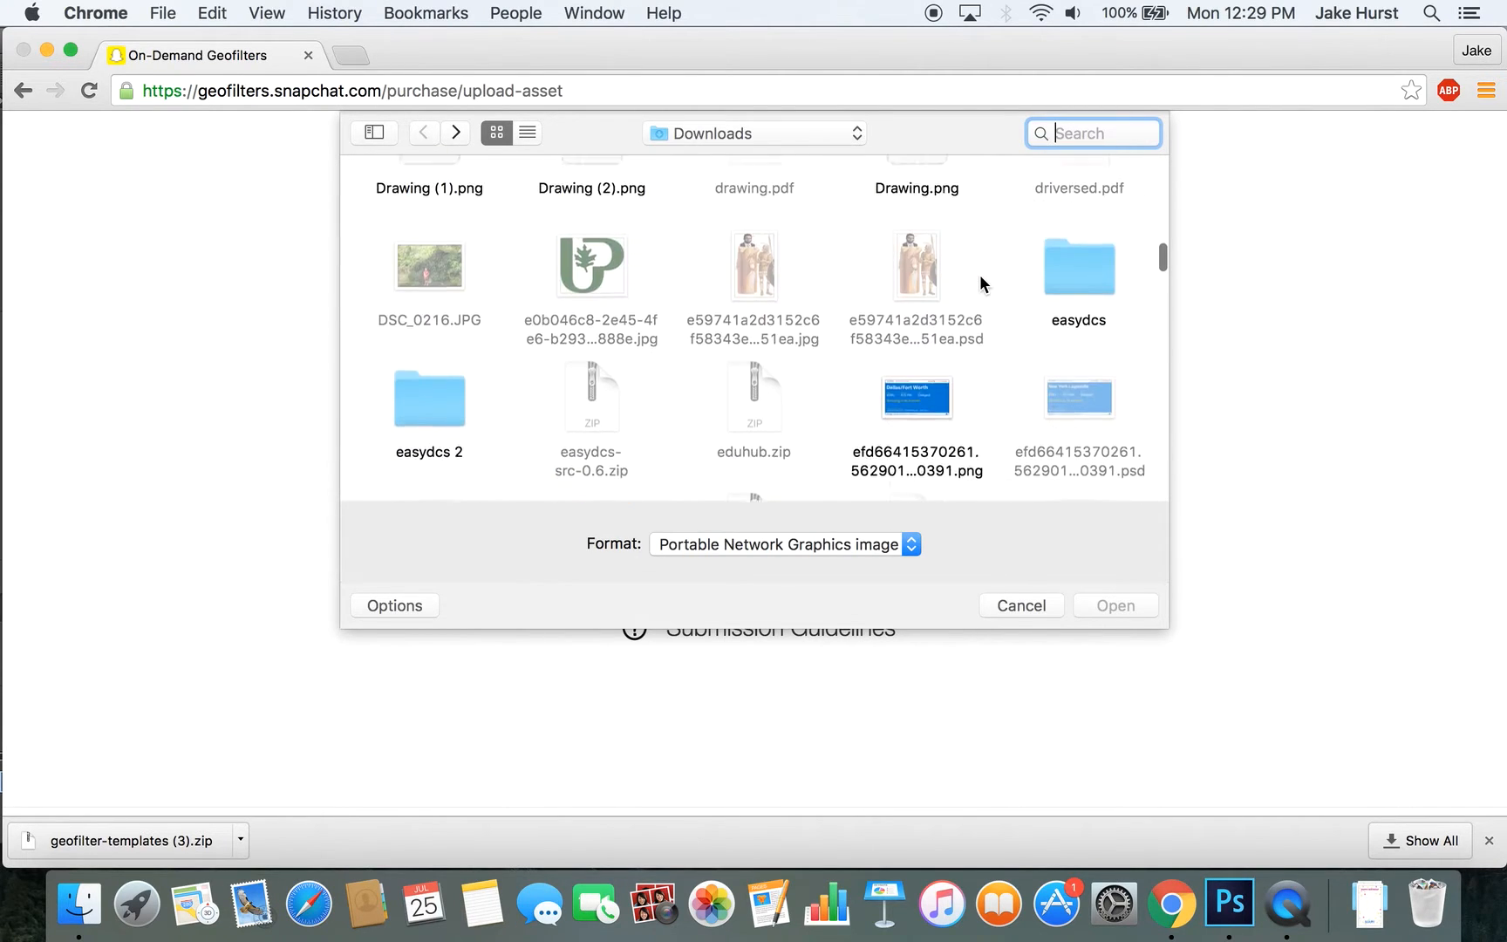
scroll(980, 275, "up", 8)
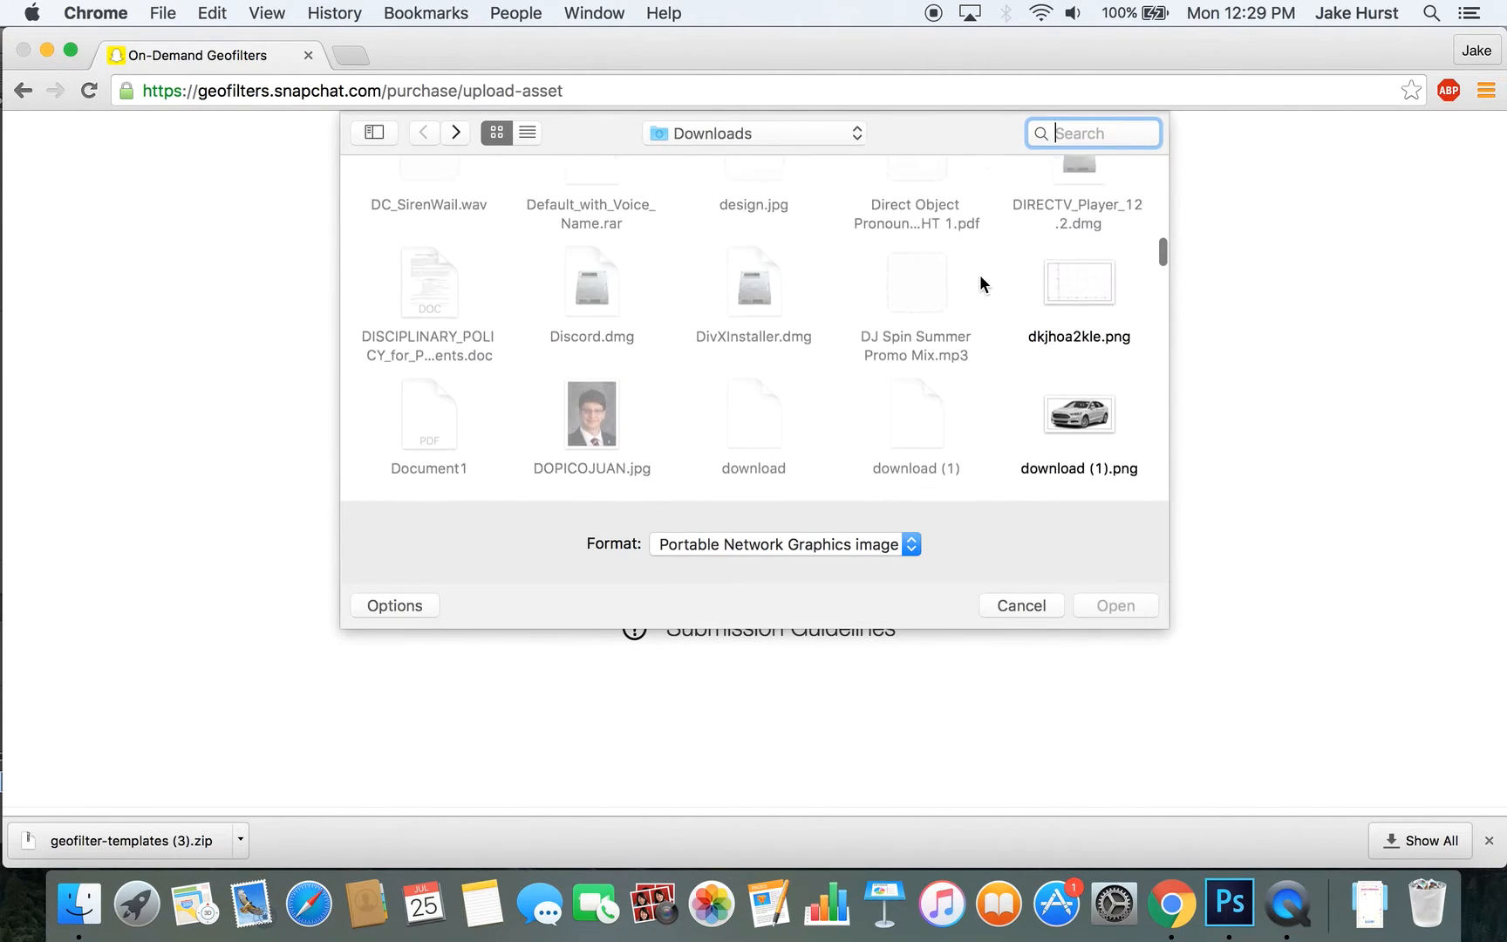
scroll(982, 282, "up", 8)
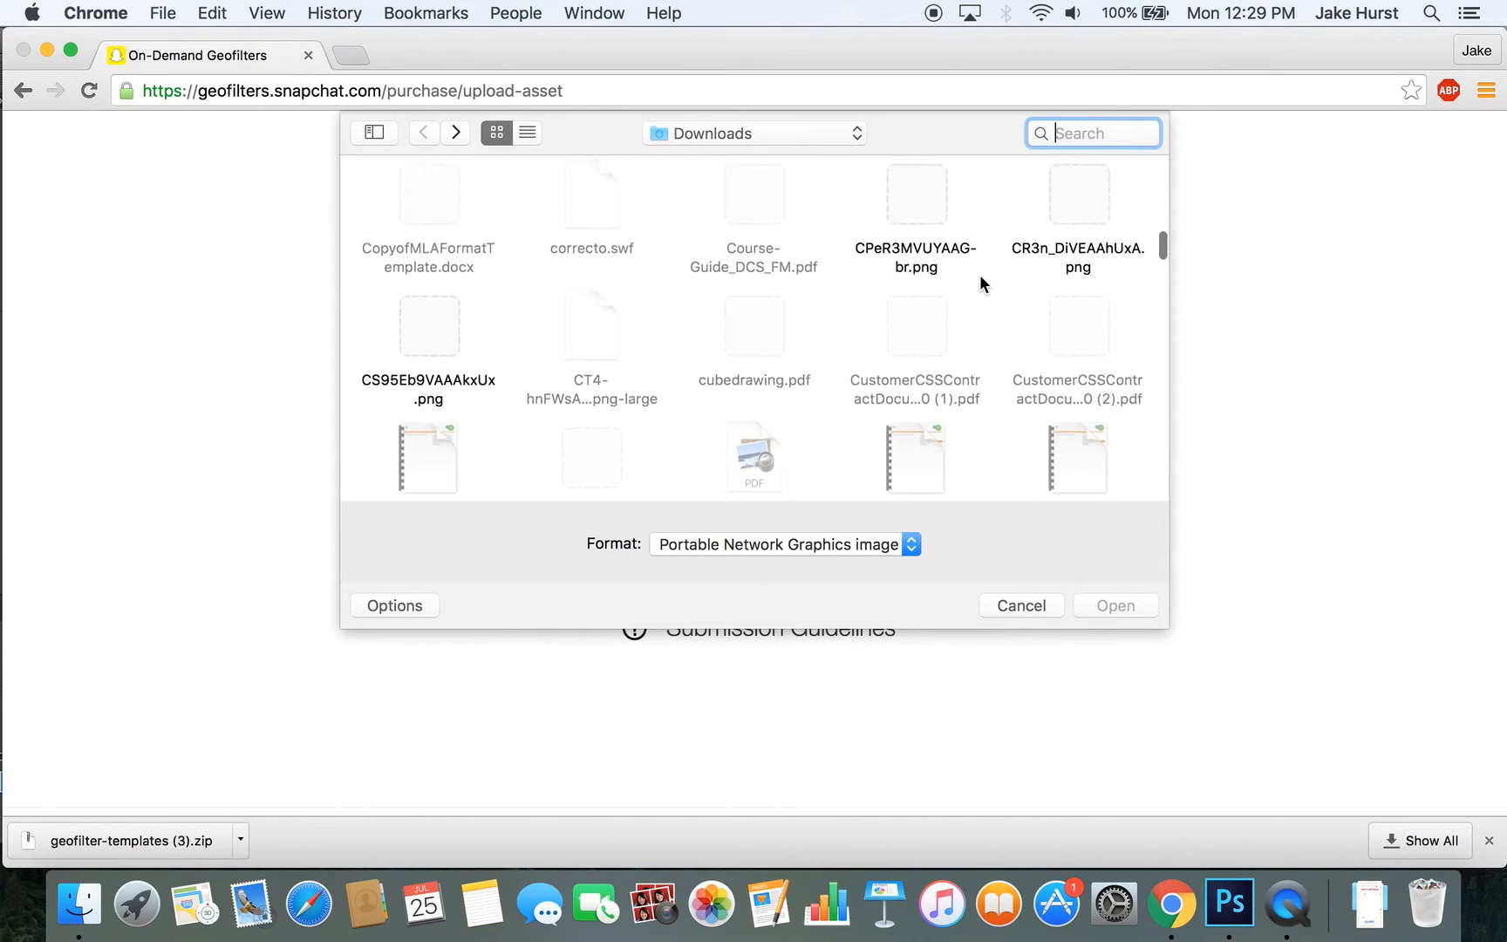
scroll(980, 277, "up", 10)
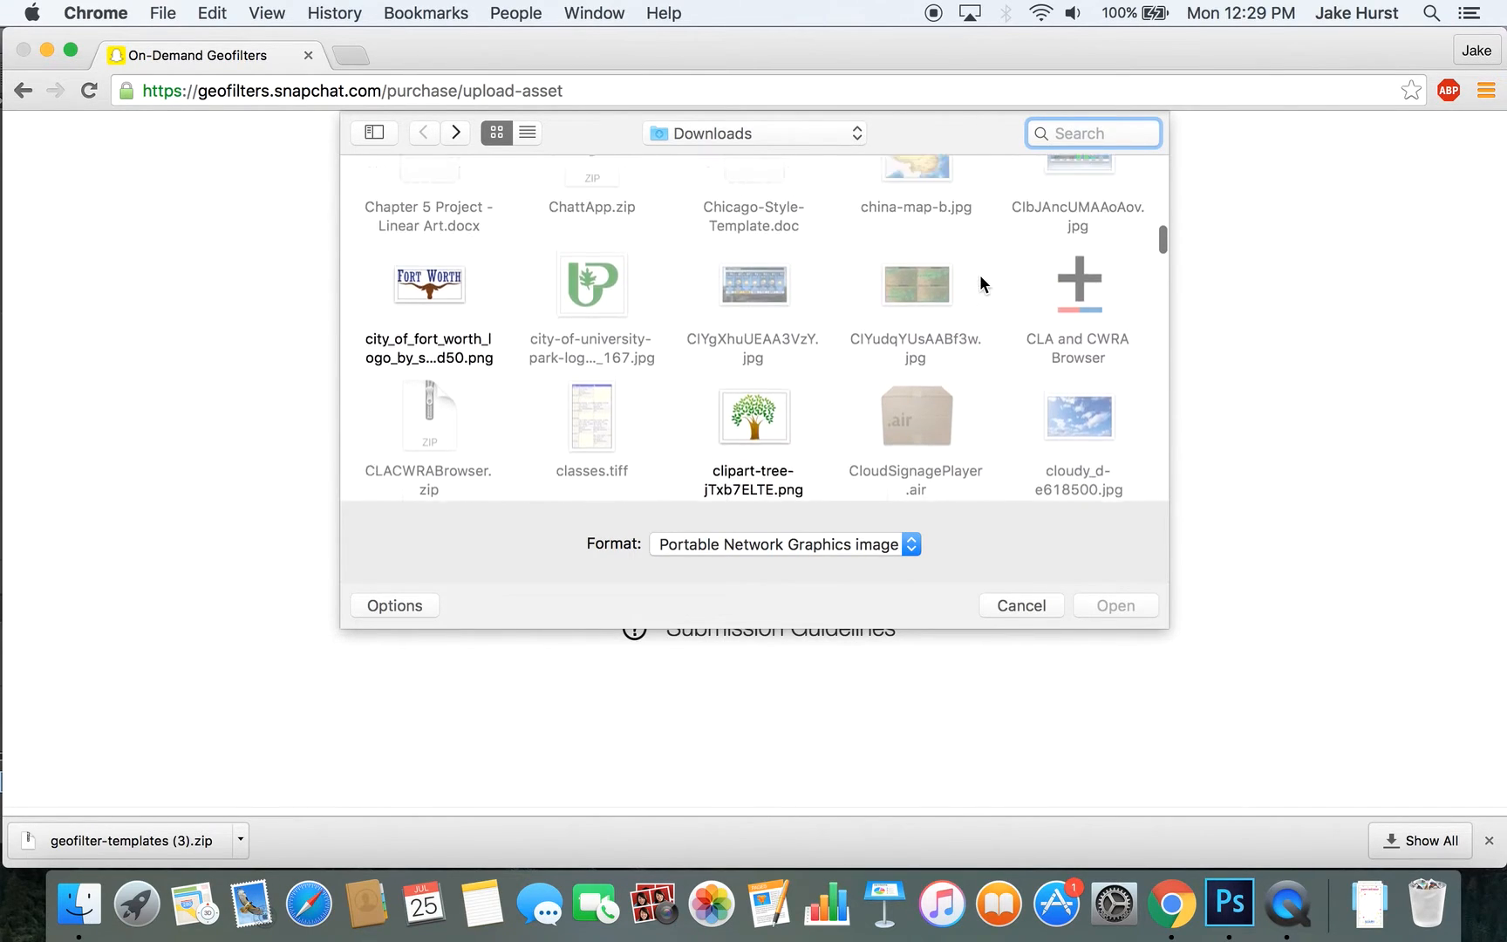
scroll(980, 277, "up", 4)
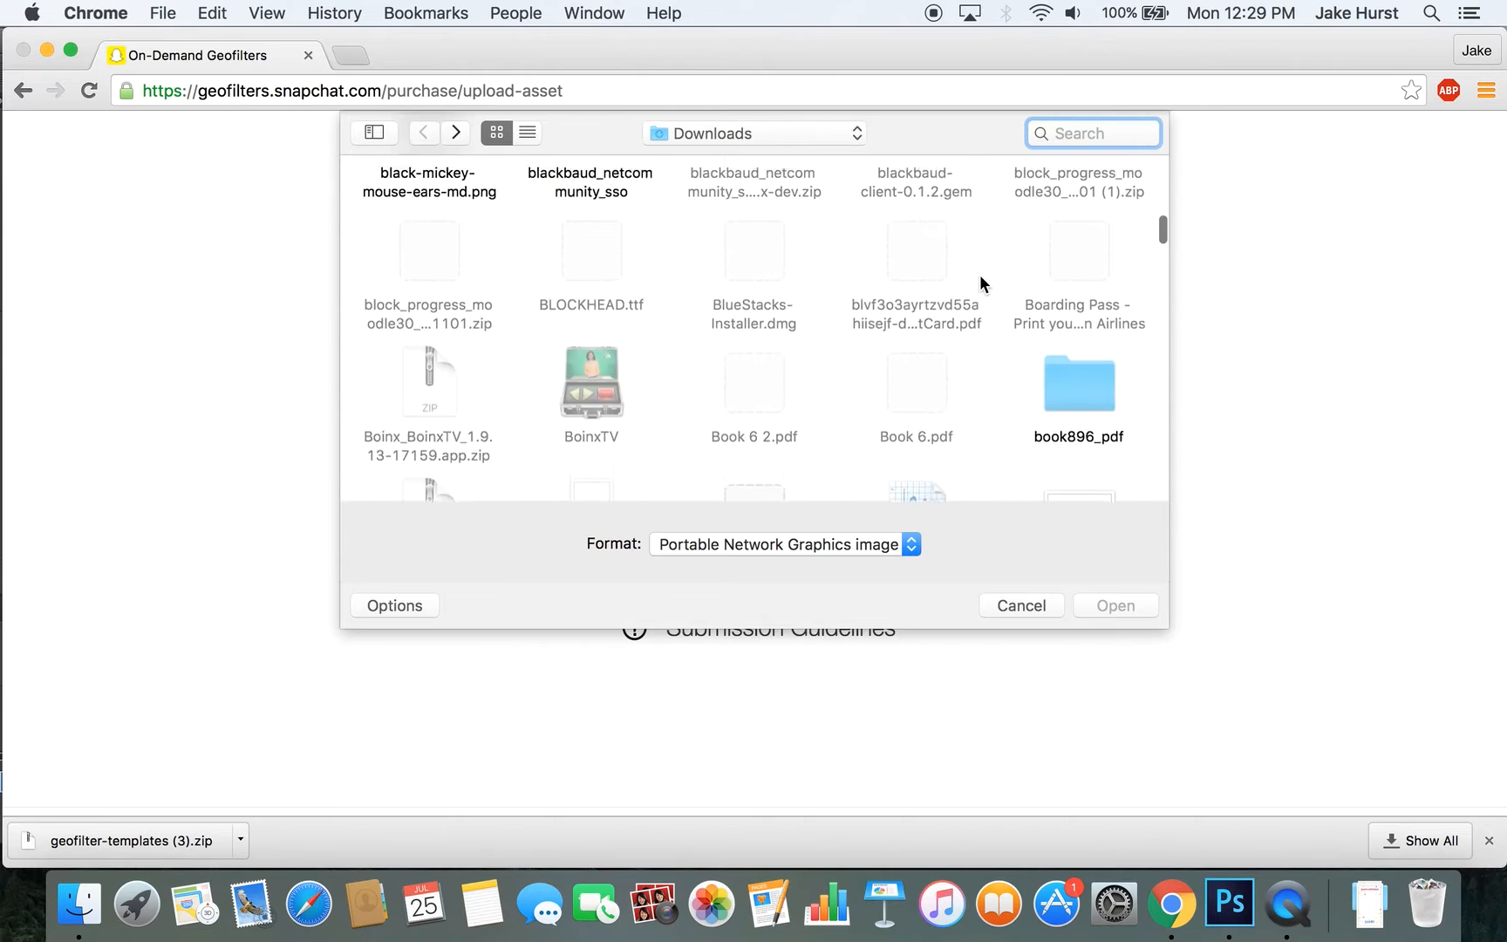
scroll(980, 277, "down", 6)
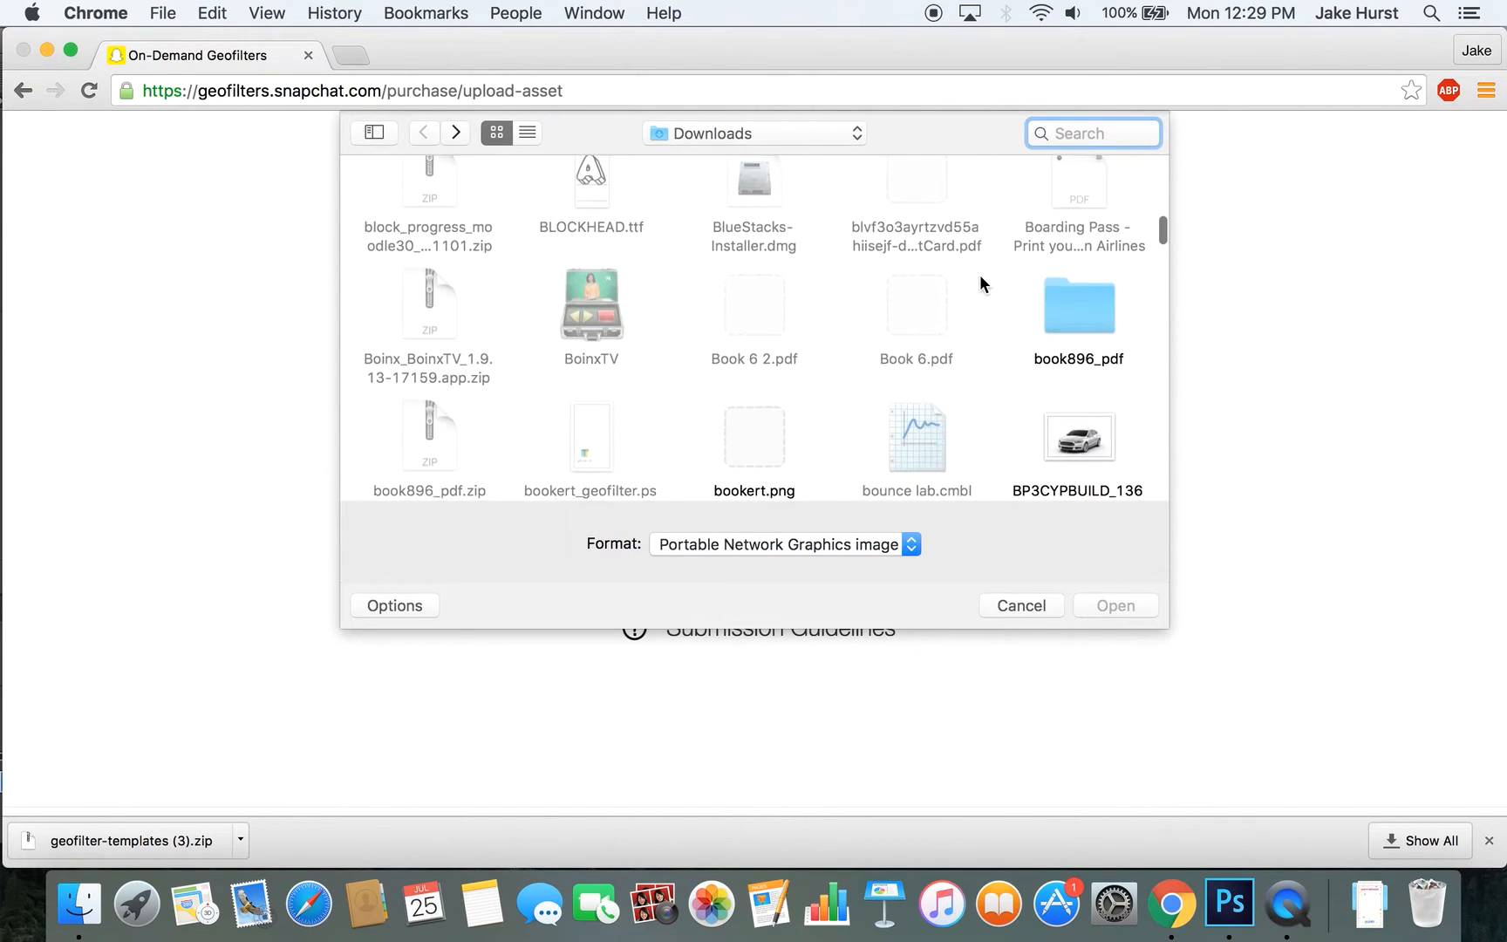
scroll(979, 278, "down", 2)
scroll(980, 278, "up", 6)
scroll(980, 277, "up", 3)
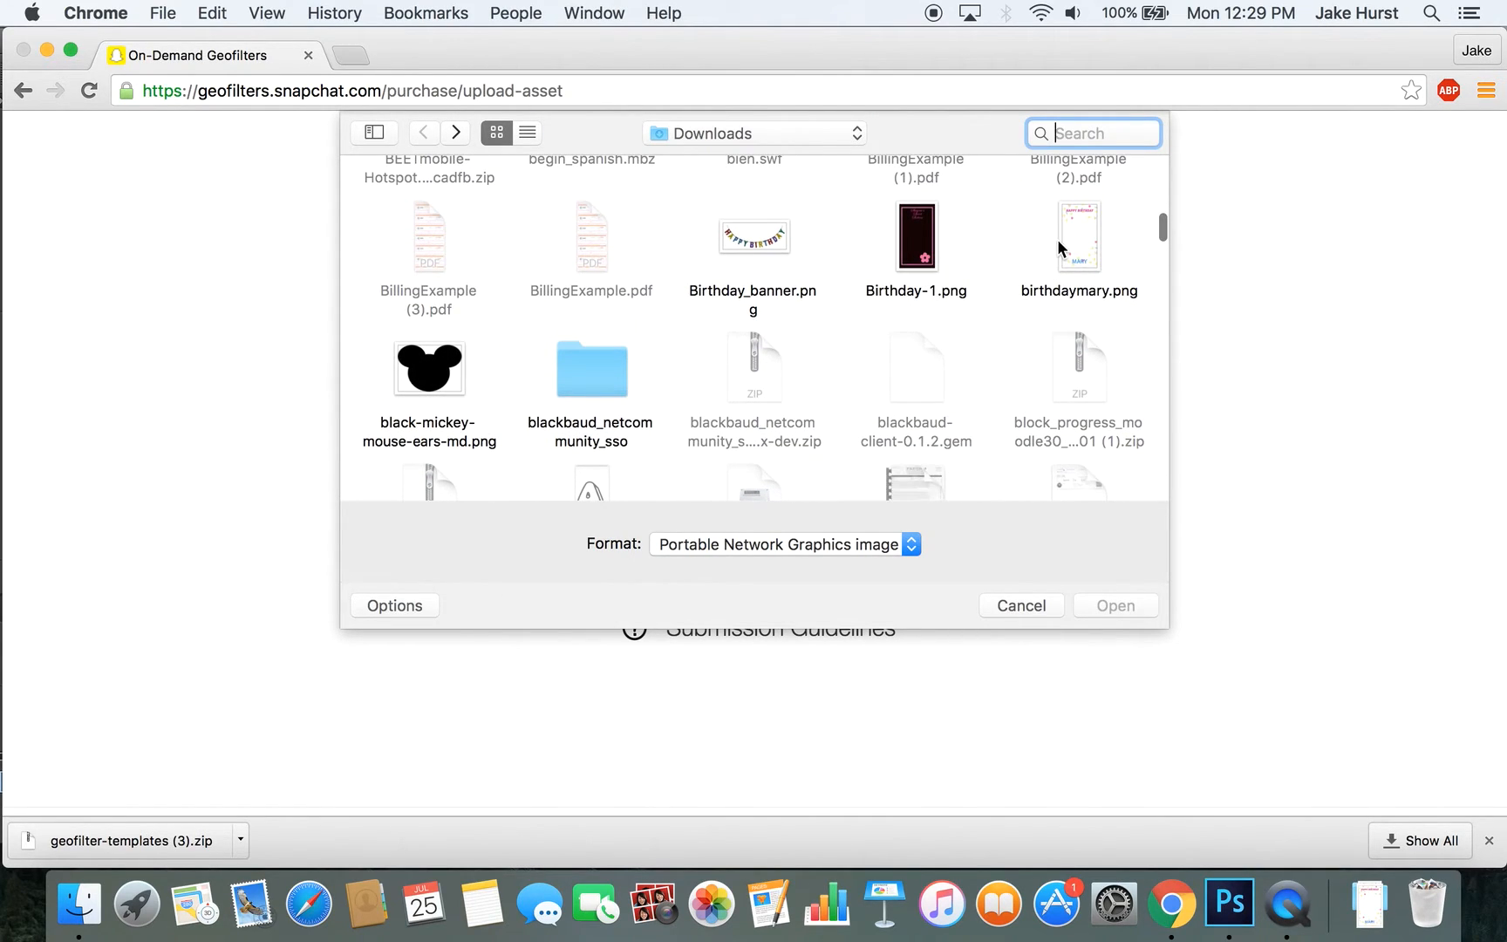
double_click(1061, 237)
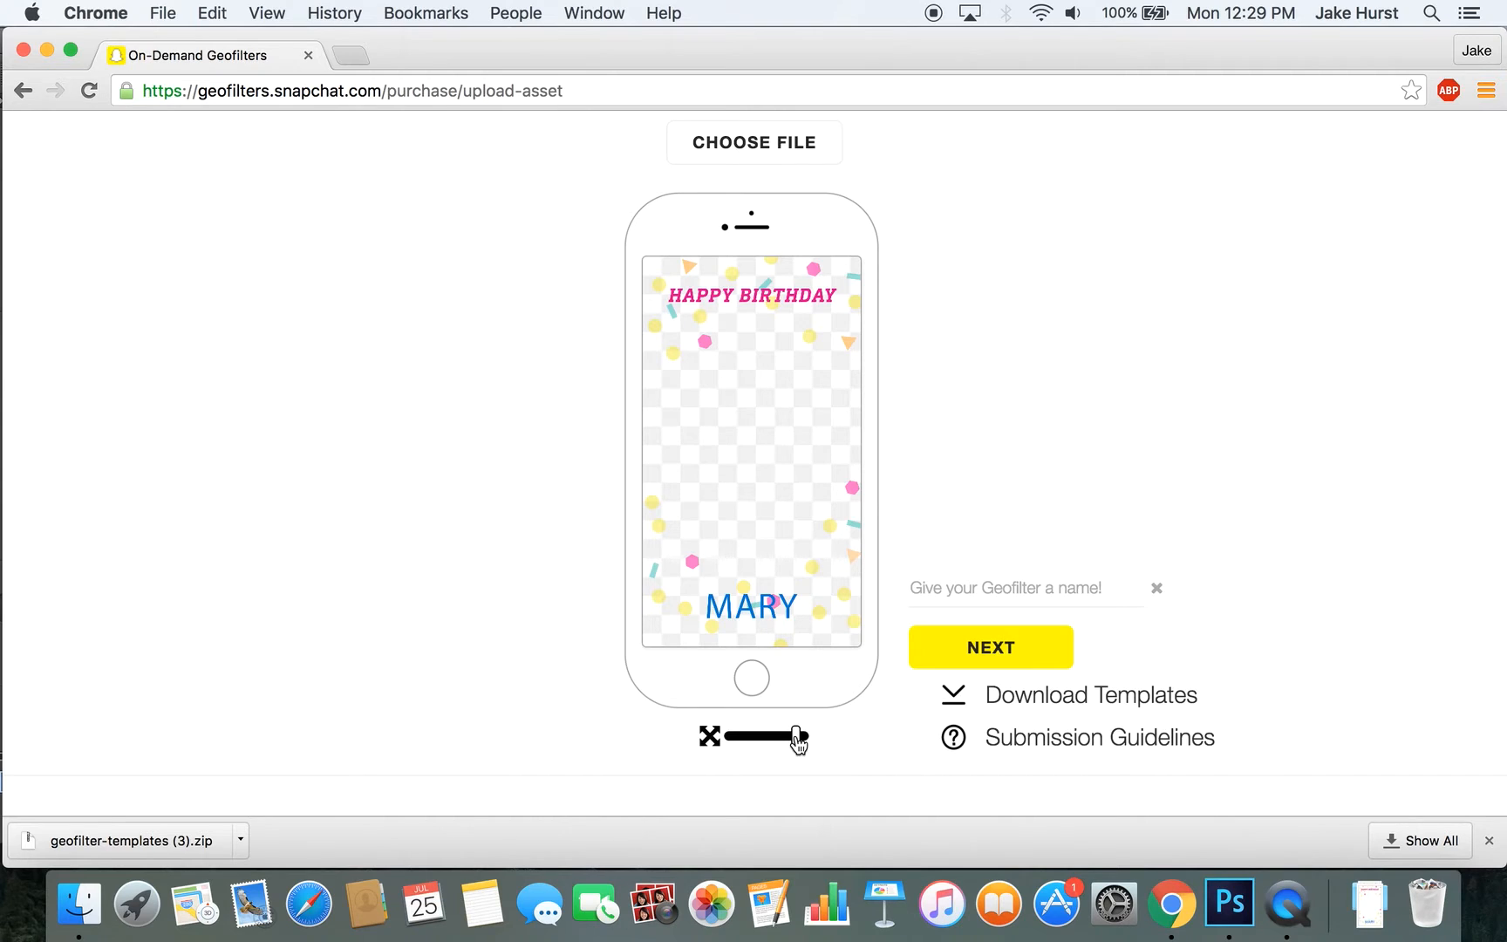
- Name the Geofilter with the birthday person's first name followed by "'s Birthday" and continue to choosing dates
mouse_move(797, 738)
left_mouse_down()
mouse_move(717, 736)
mouse_move(798, 753)
left_mouse_up()
scroll(814, 306, "up", 2)
scroll(814, 309, "down", 5)
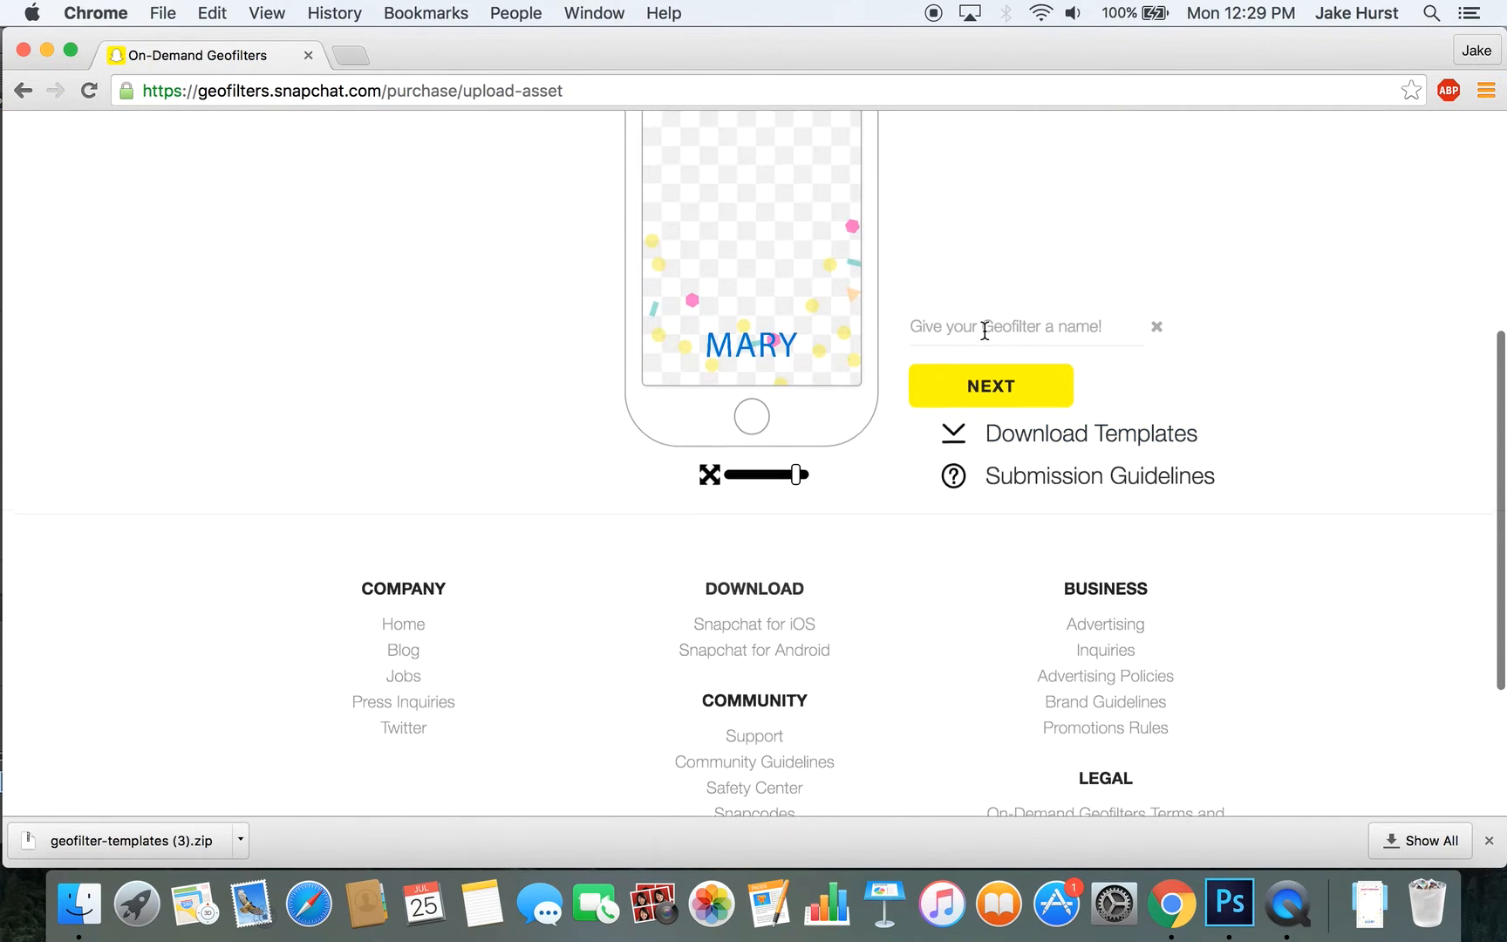
scroll(985, 331, "up", 3)
type("Mary's Birthday")
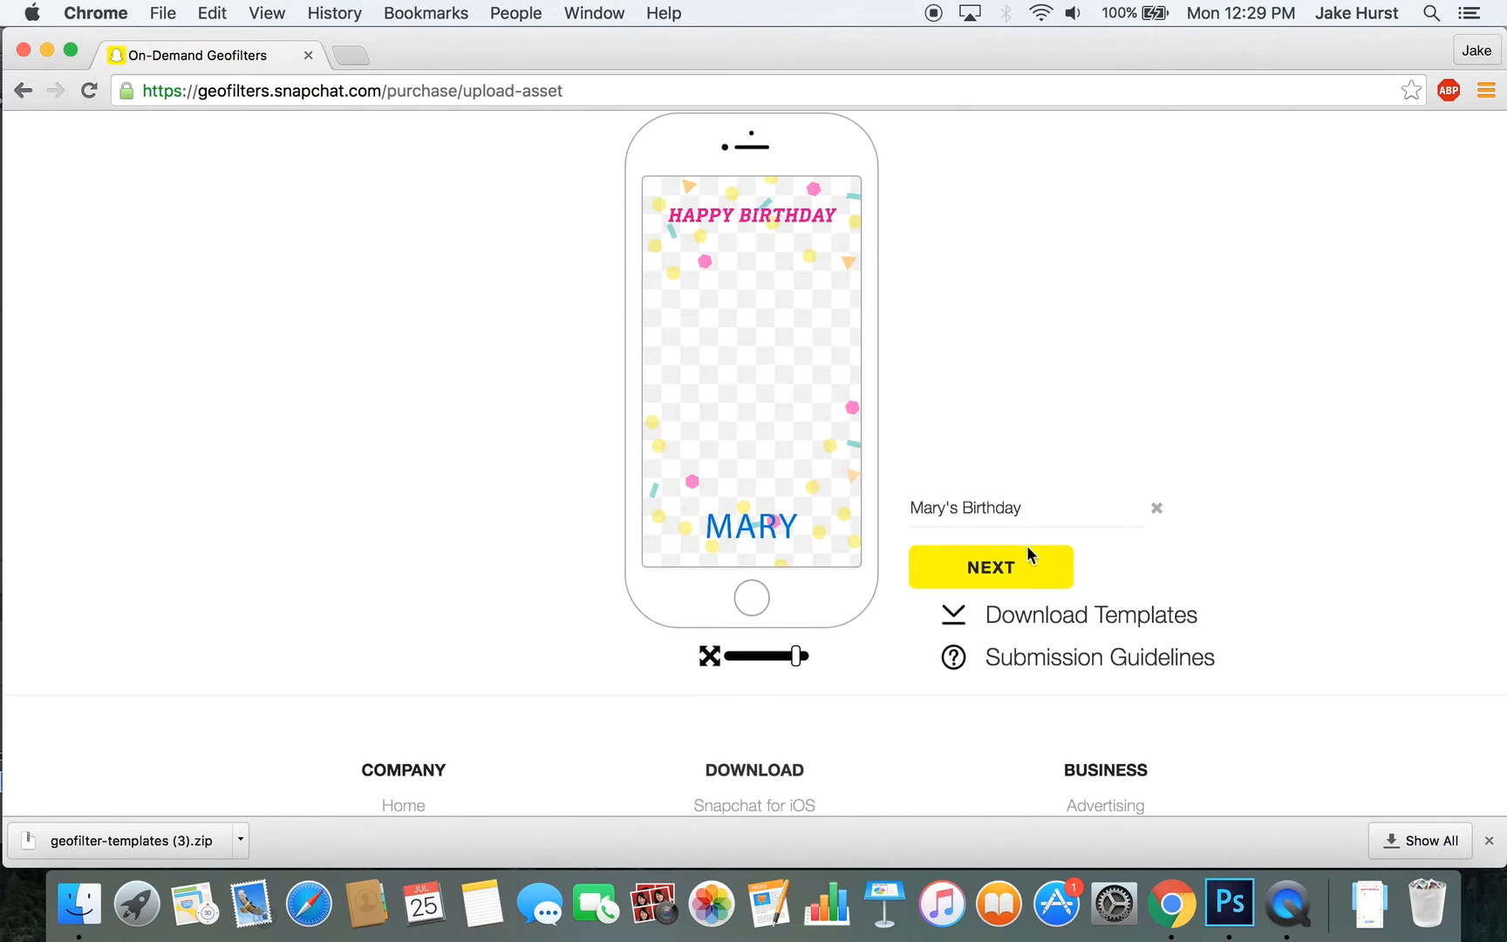
left_click(1028, 550)
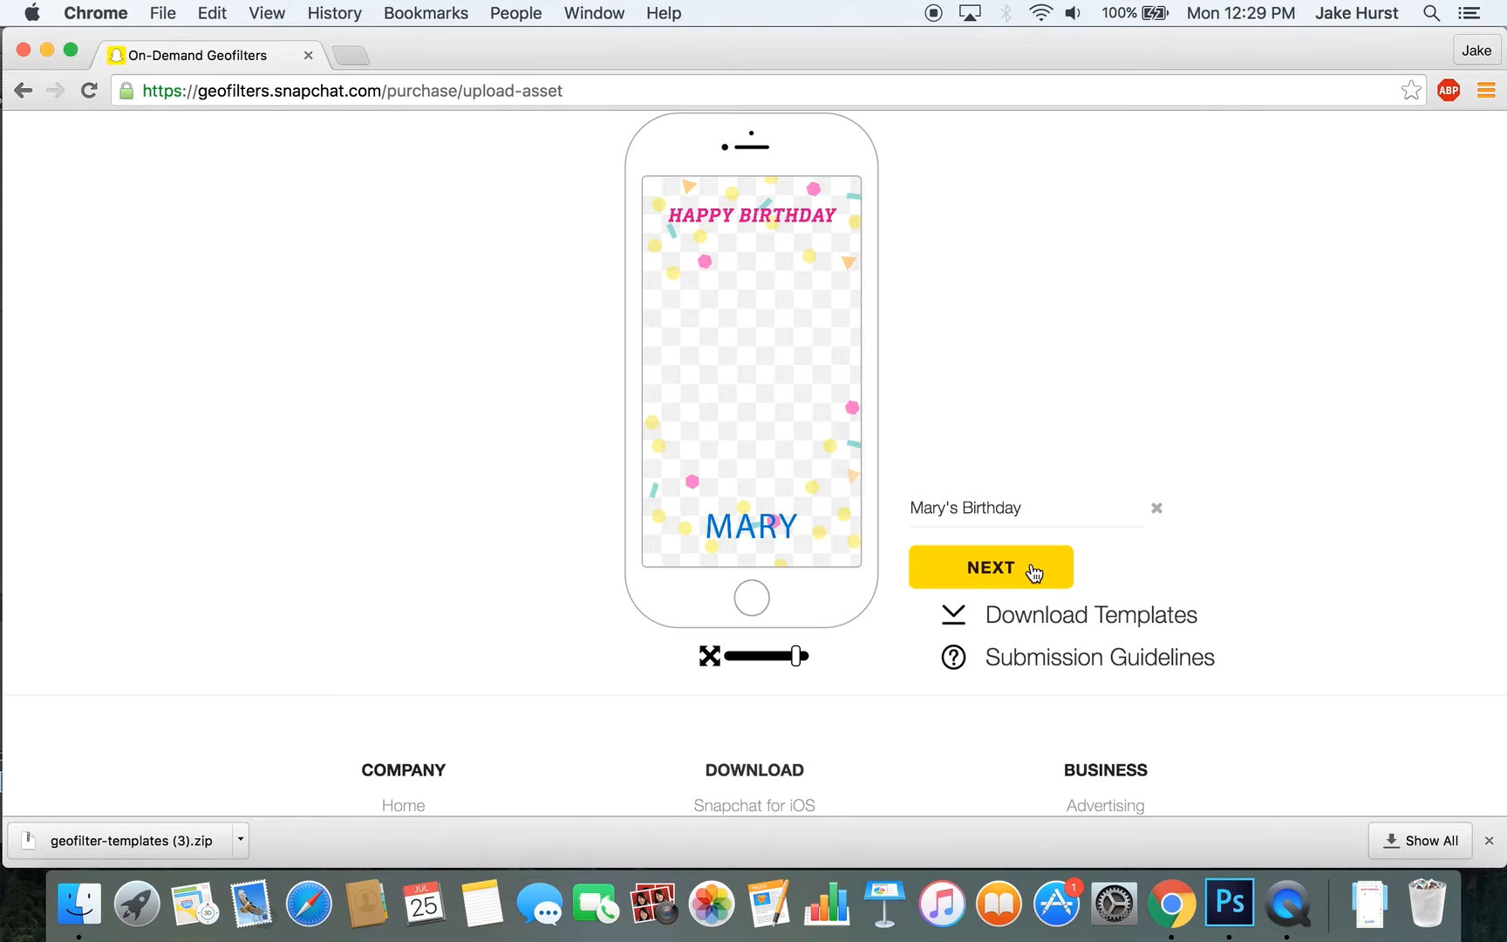
- Choose July 31, 2016 as the Geofilter's start date
scroll(986, 493, "up", 2)
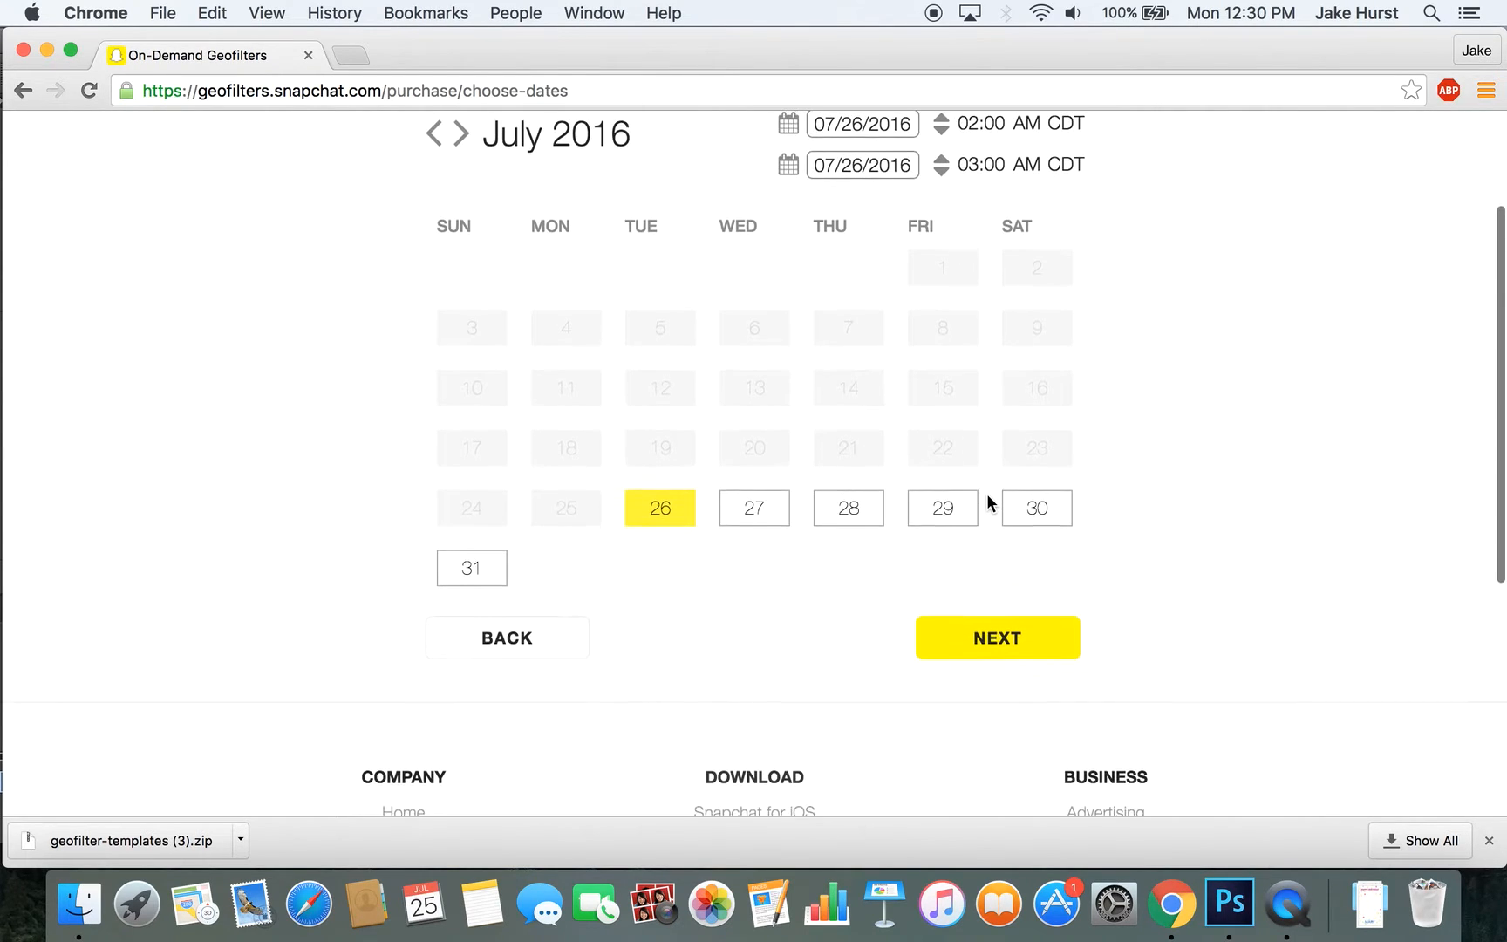
left_click(476, 581)
scroll(475, 584, "up", 3)
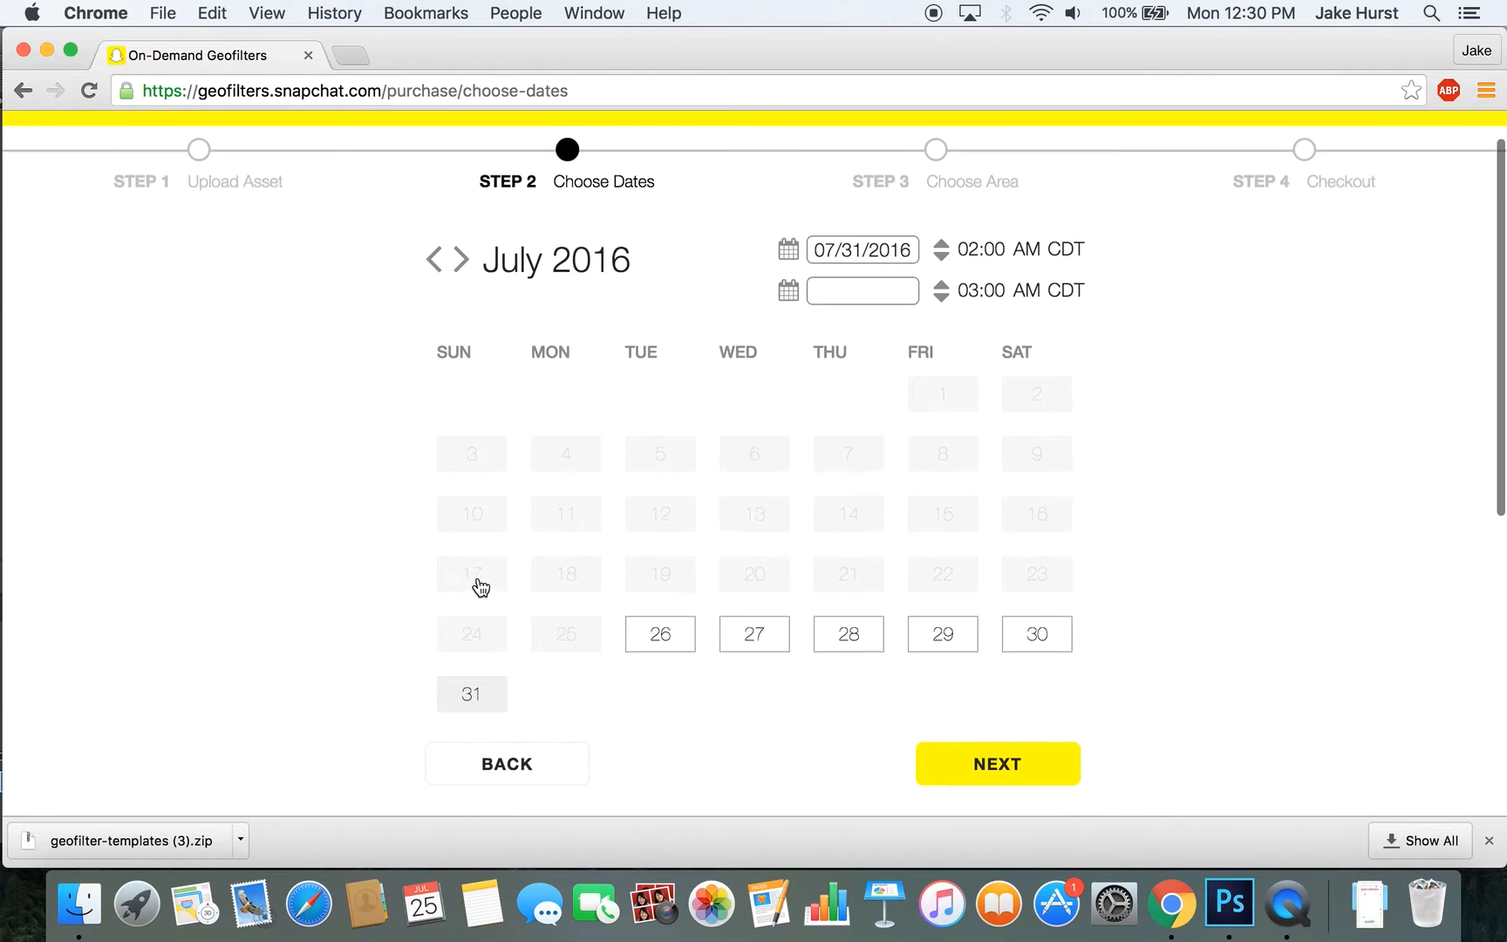
- Set the Geofilter's start hour to 12:00 AM
left_click(1004, 274)
left_click(1006, 274)
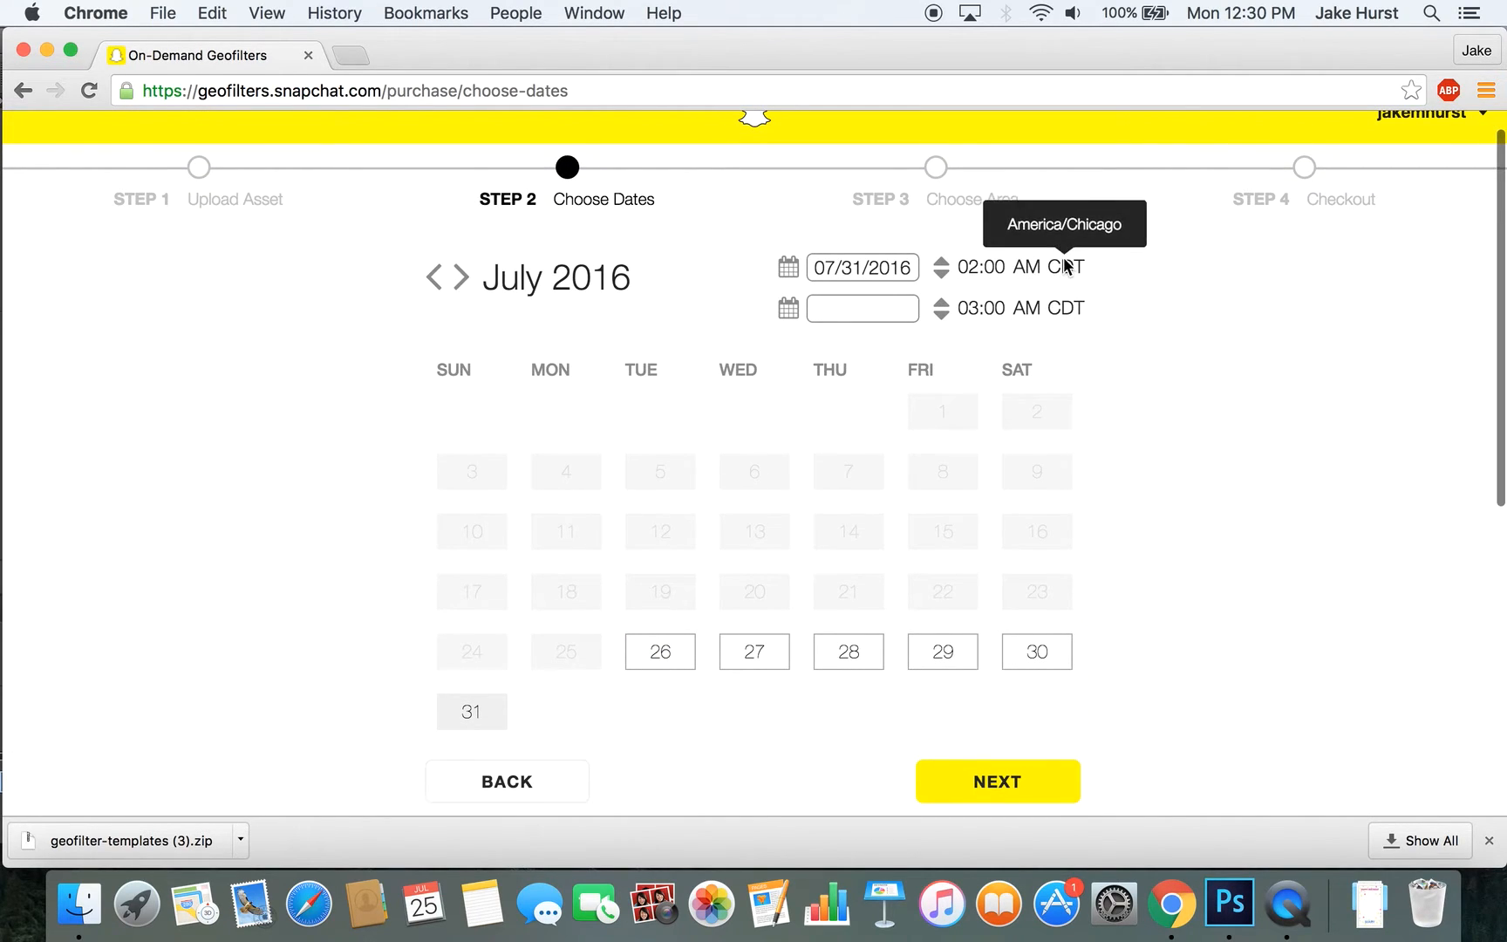
left_click(1007, 274)
left_click(1007, 273)
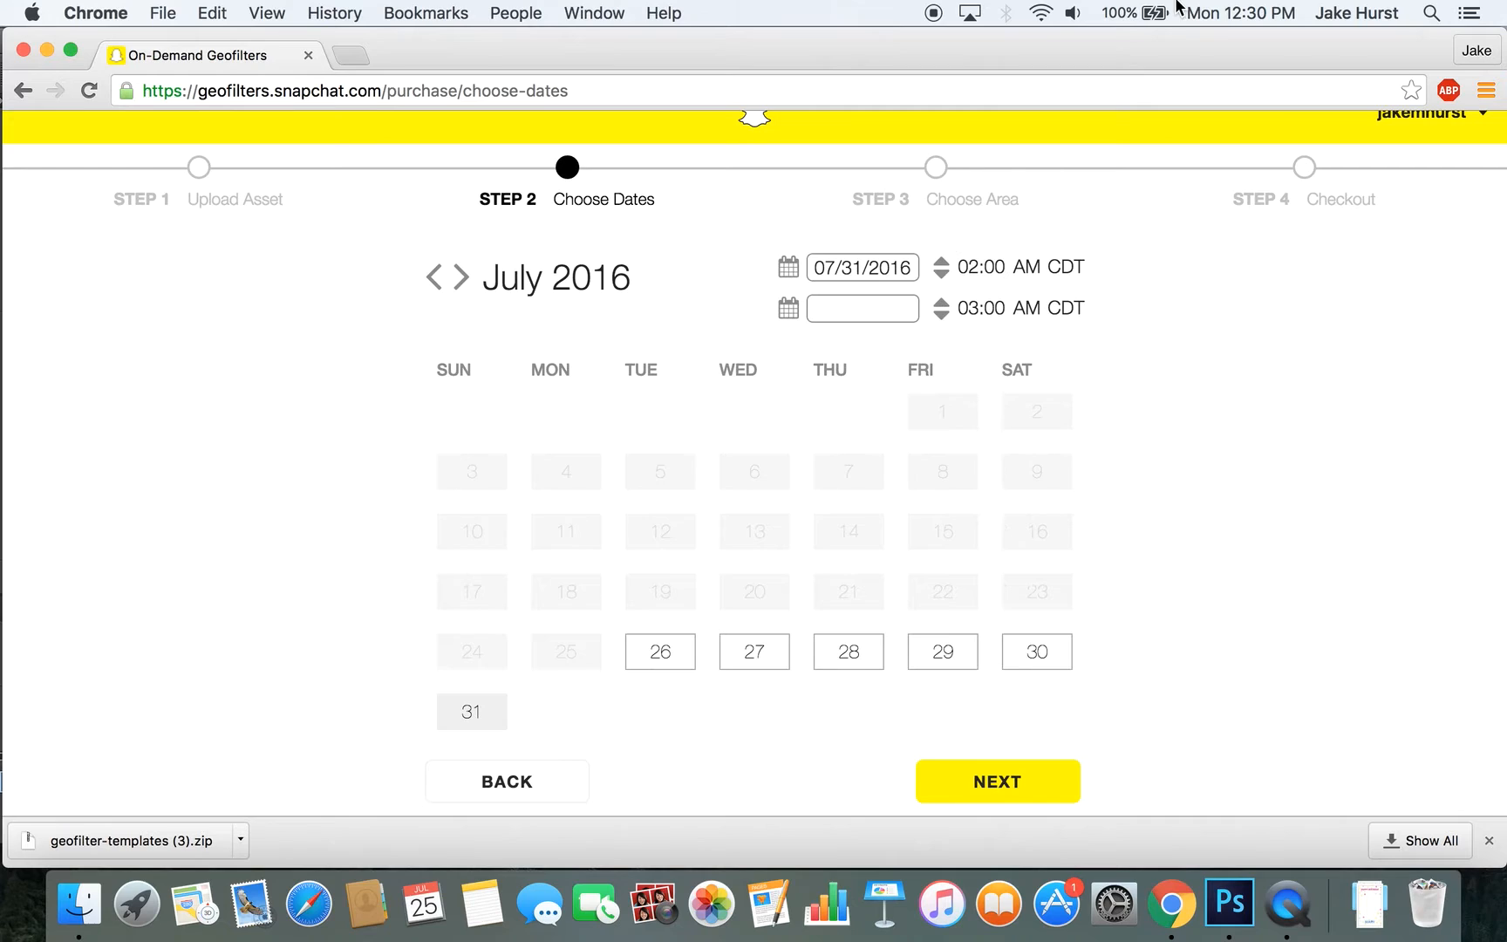
left_click(964, 264)
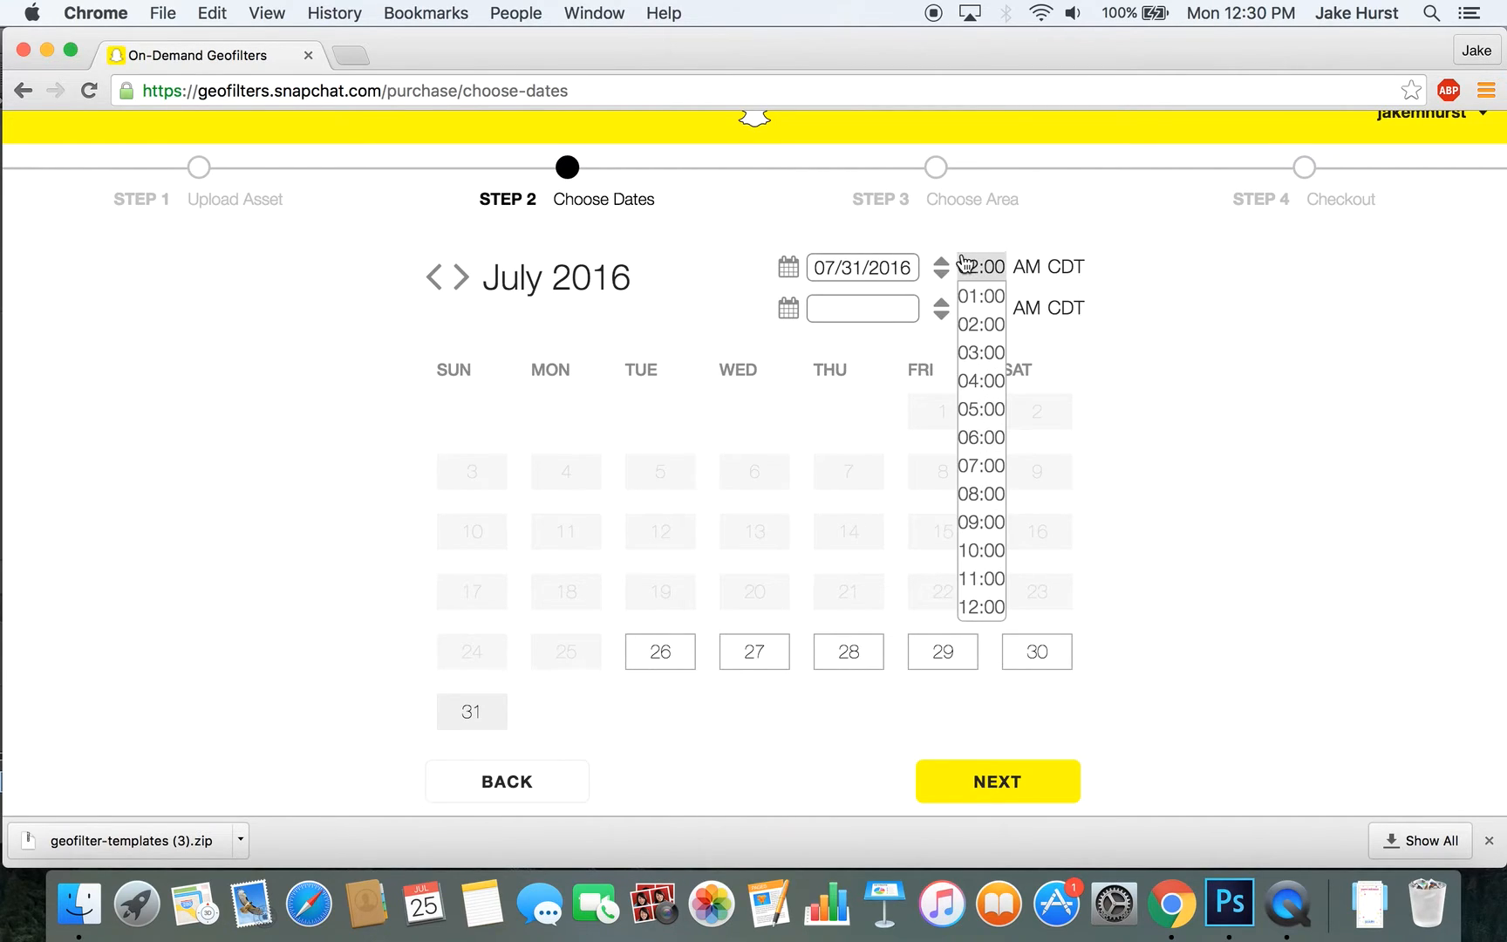
left_click(964, 264)
left_click(982, 264)
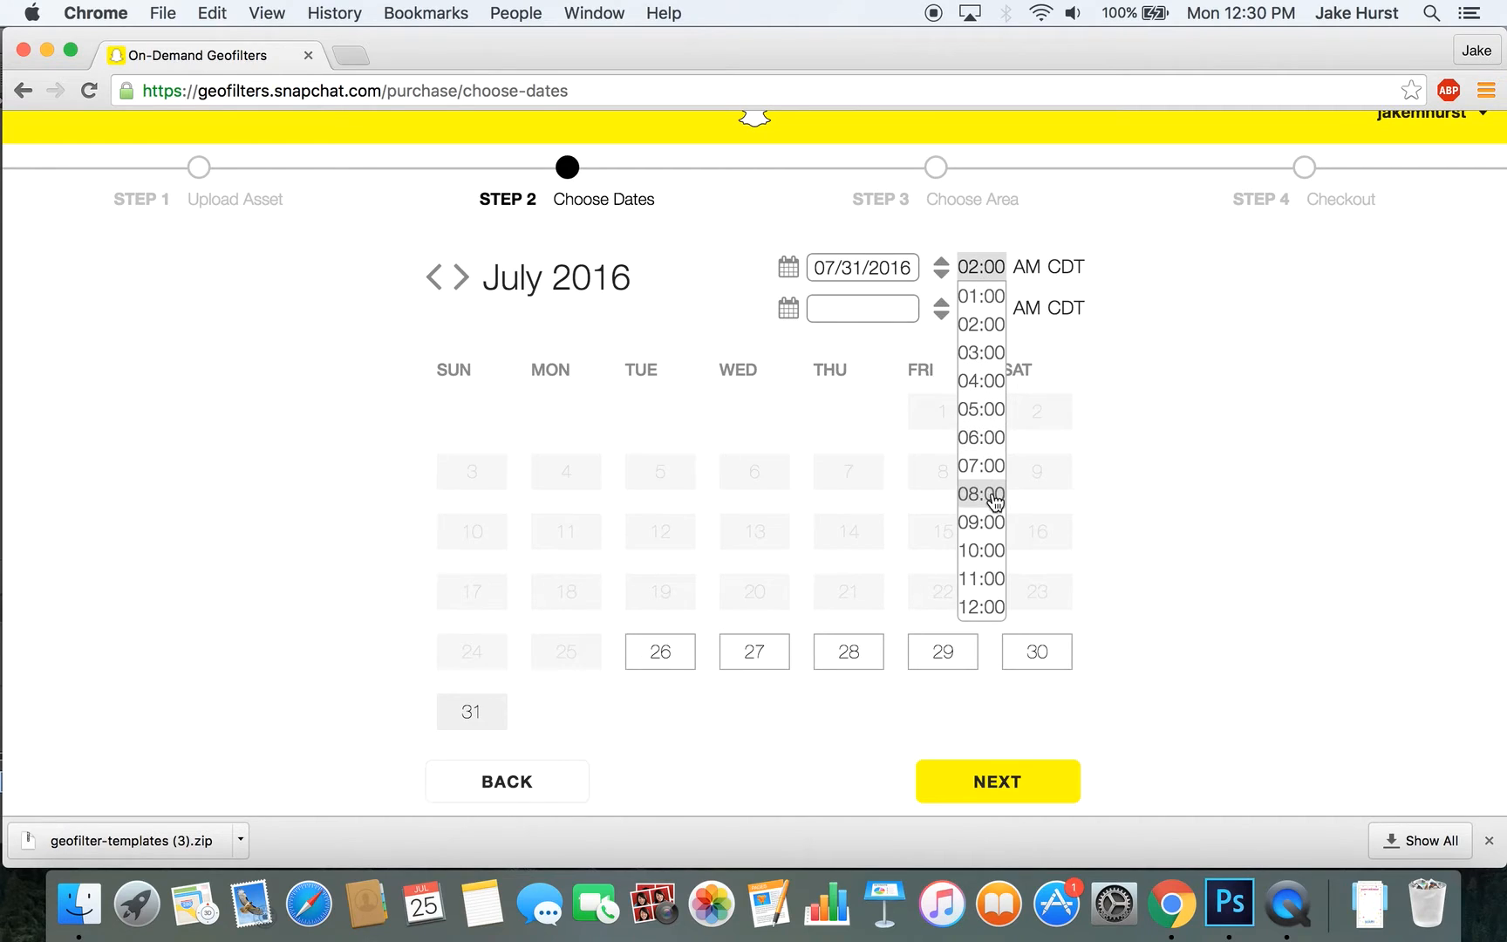
left_click(984, 613)
- Set the Geofilter's end hour to 02:00
left_click(981, 308)
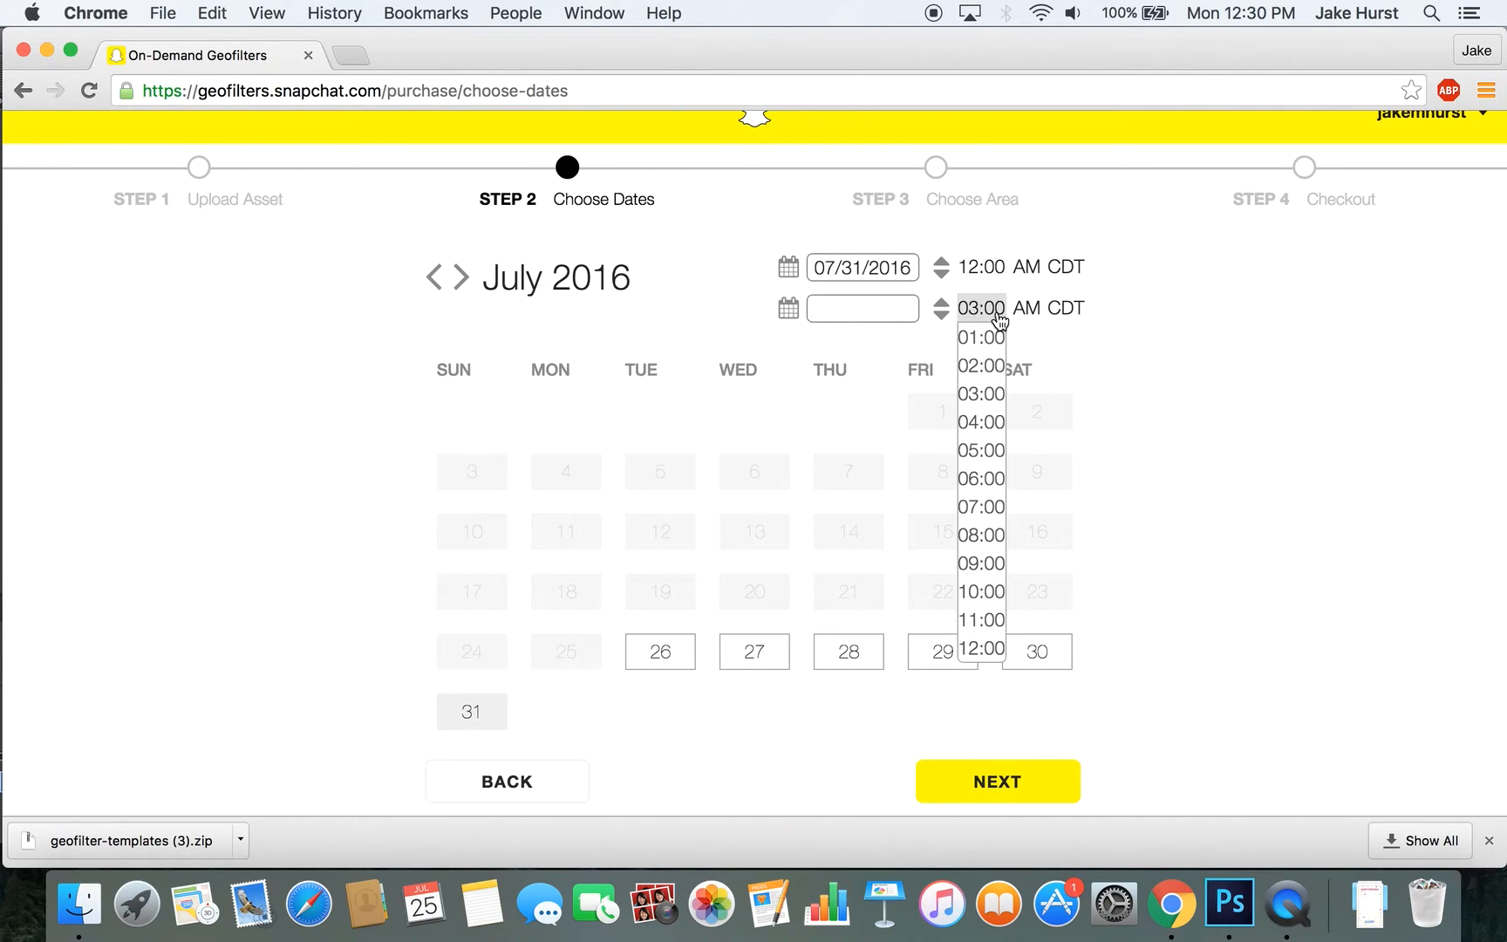
left_click(982, 307)
left_click(981, 370)
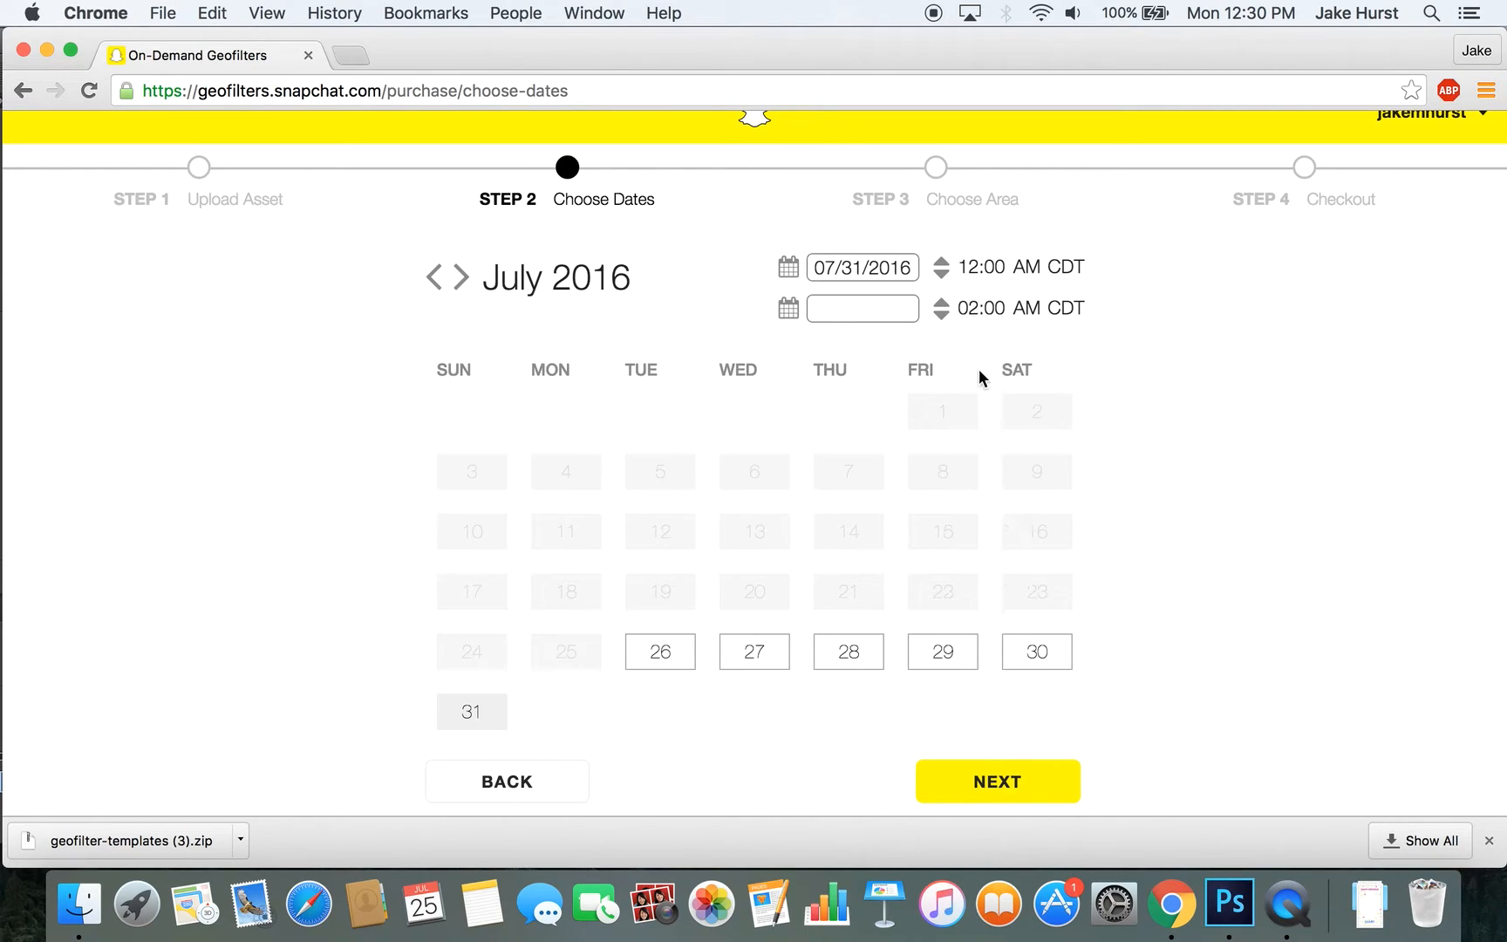
- Switch both the Geofilter's end time and its start time to PM
left_click(896, 315)
left_click(821, 572)
left_click(904, 313)
left_click(1027, 301)
left_click(1027, 328)
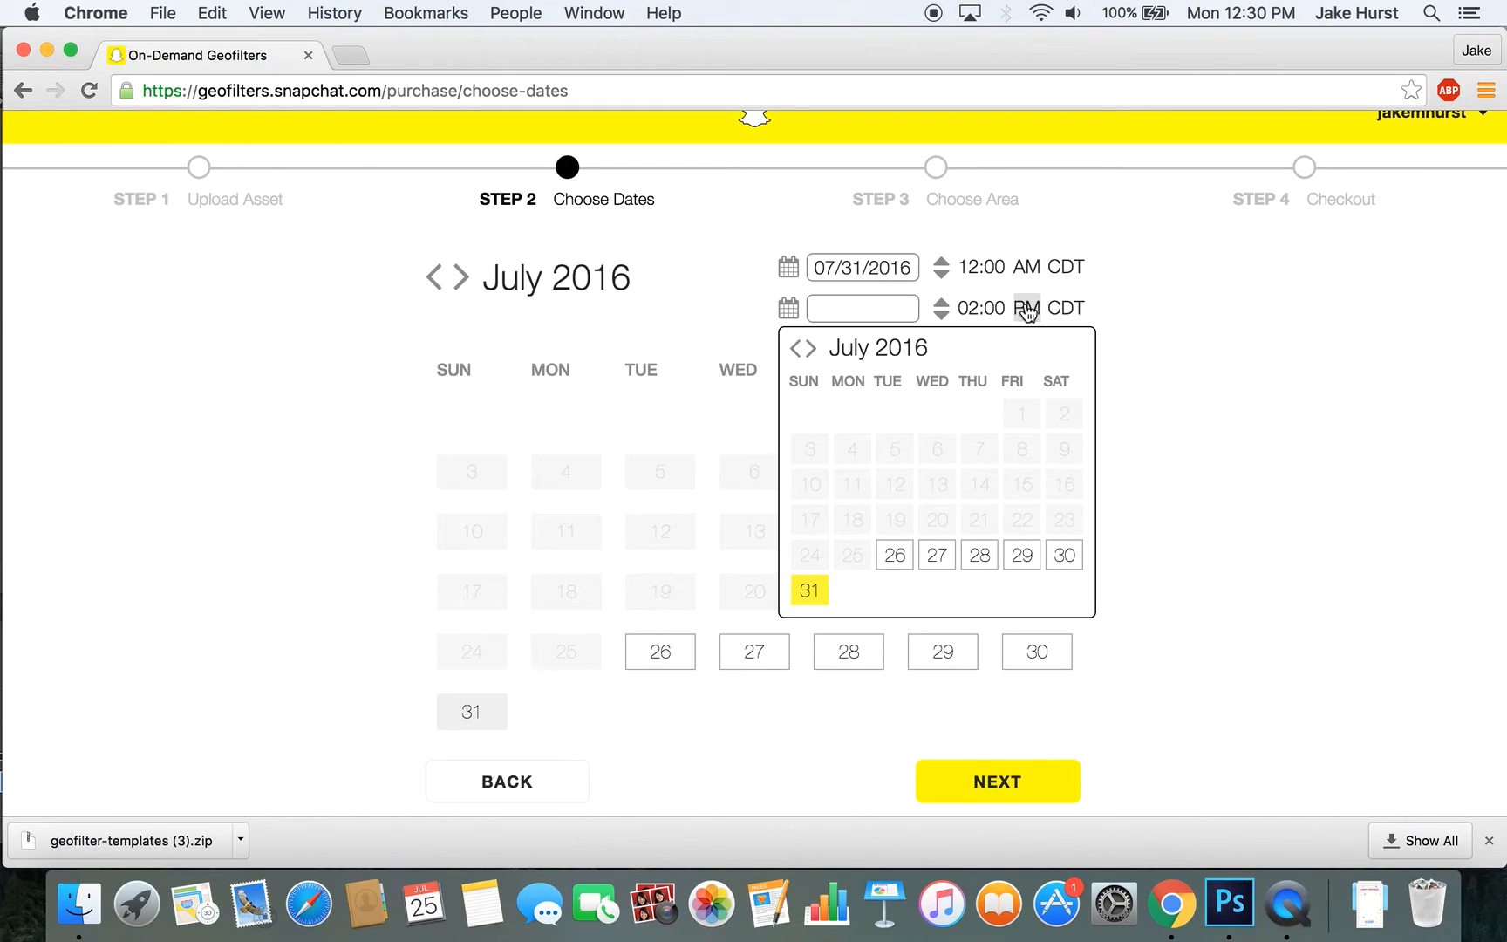
left_click(1025, 269)
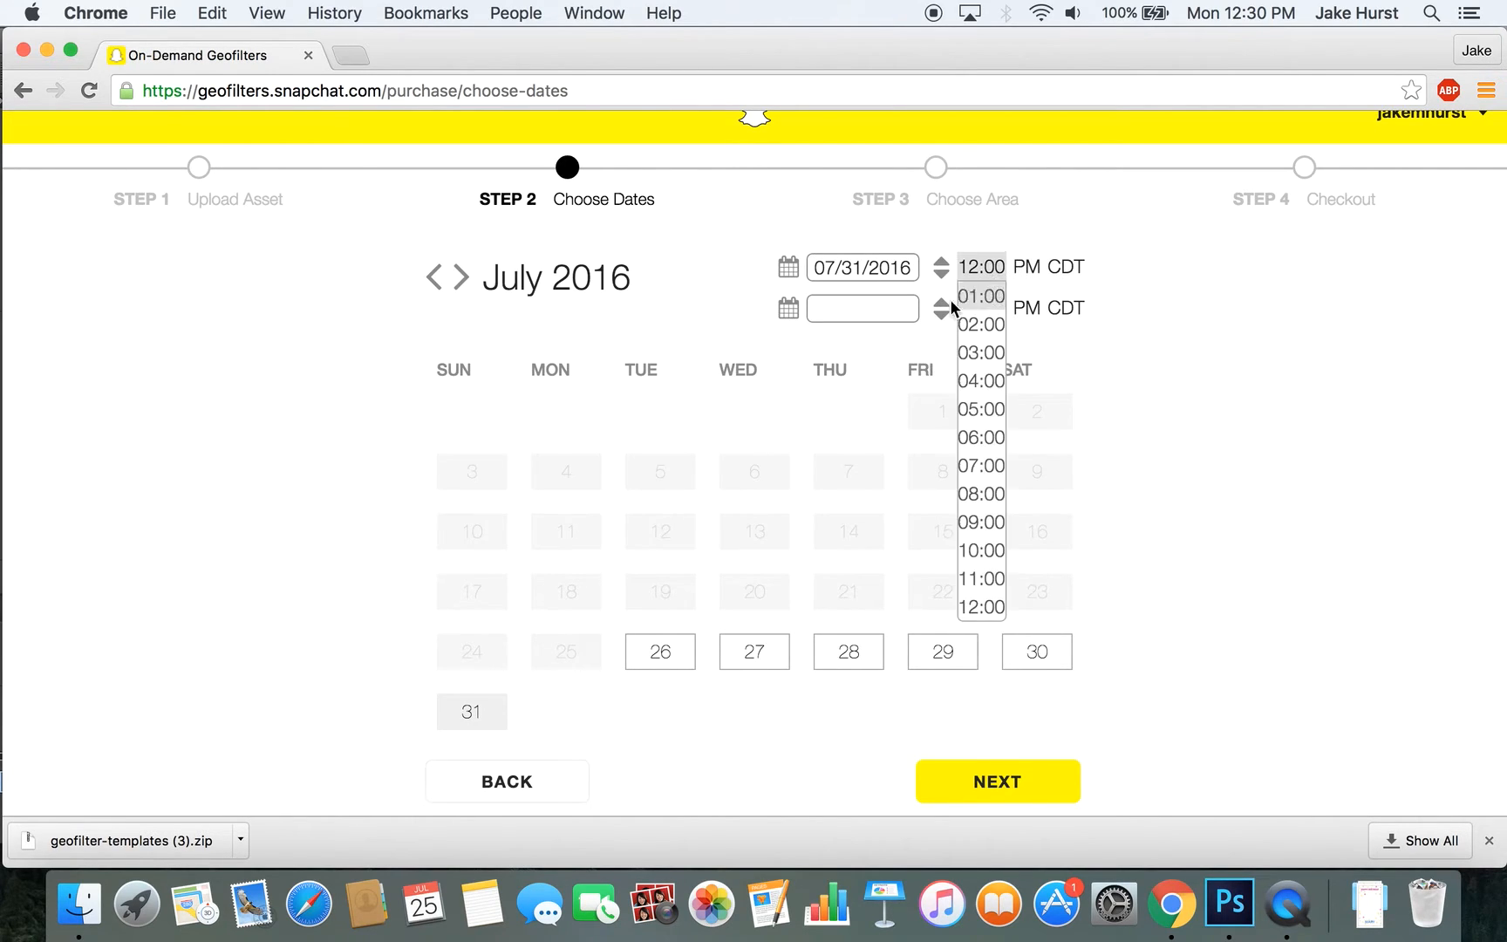
- Try to set the Geofilter's end date, picking August 1, 2016 from the end-date calendar
left_click(887, 313)
left_click(809, 592)
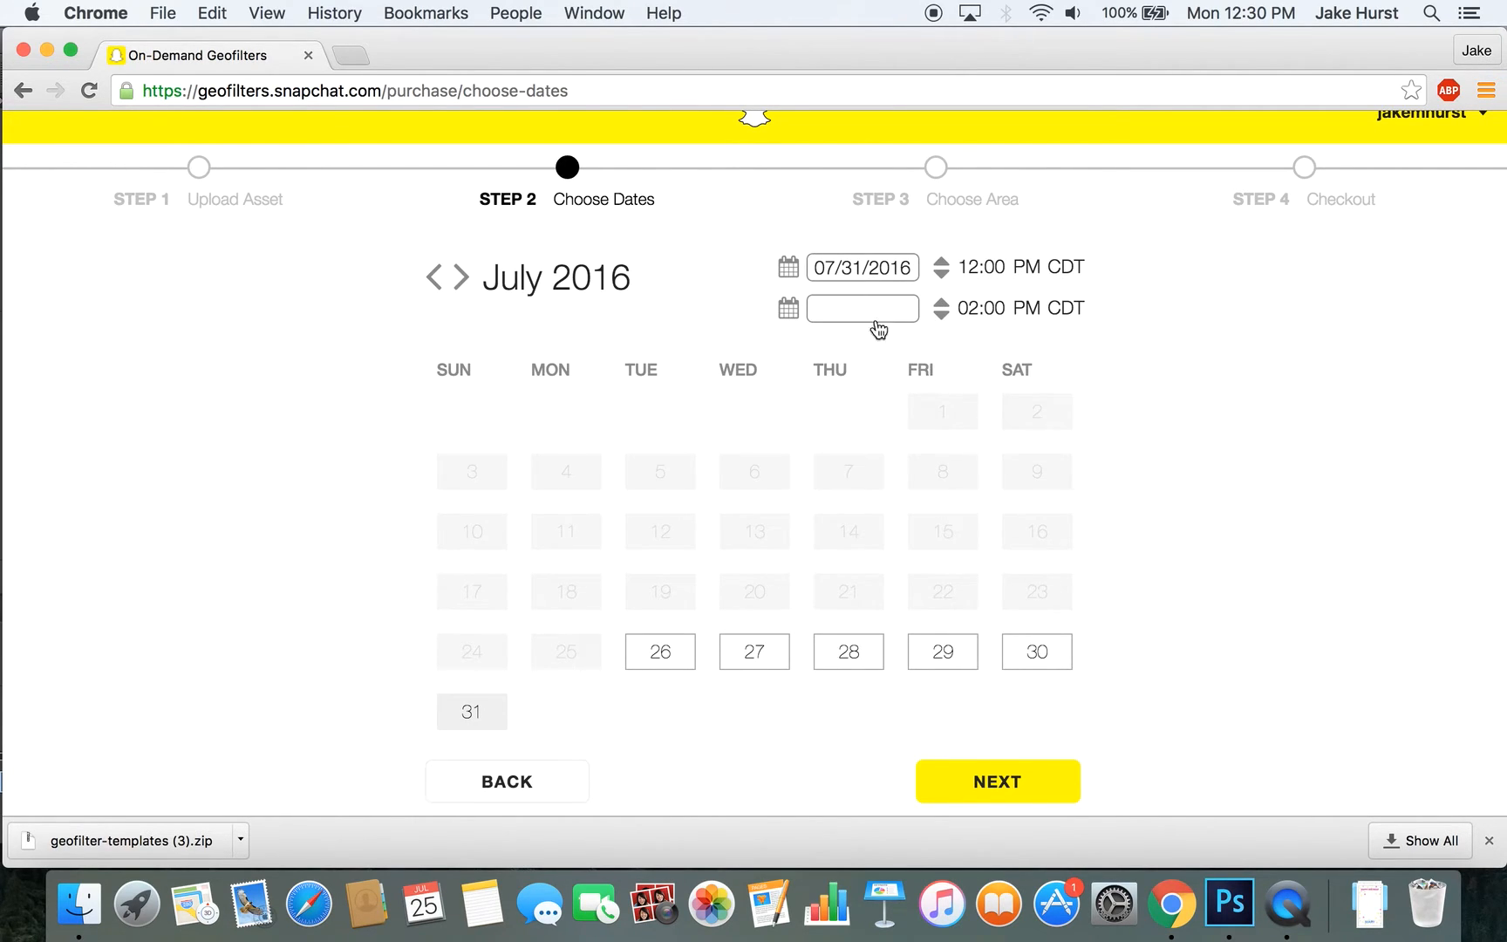
left_click(891, 307)
left_click(1104, 586)
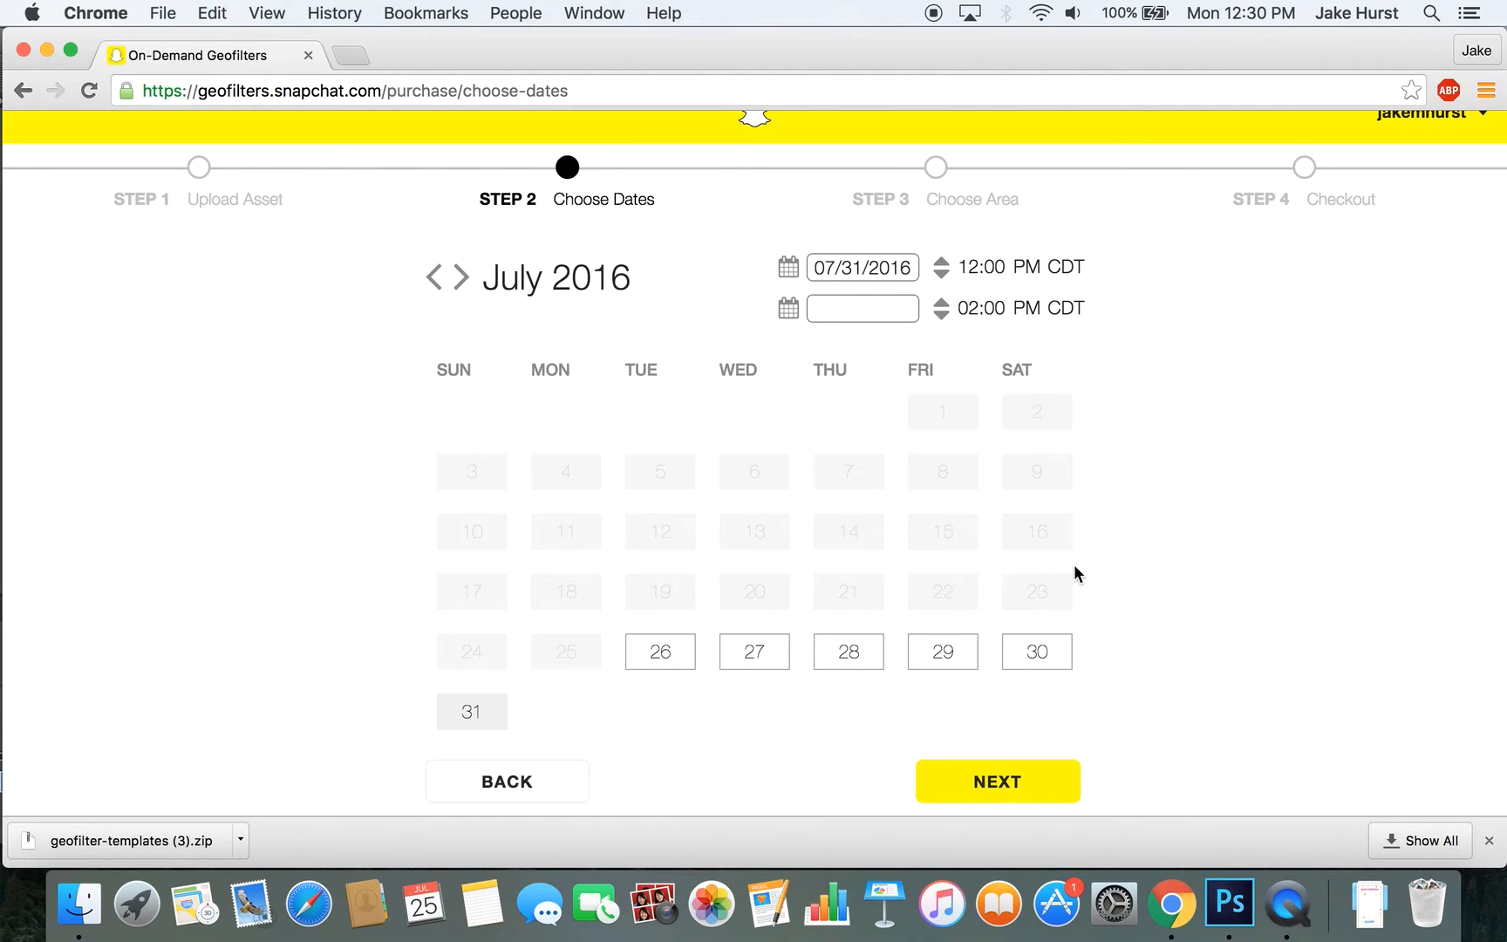
left_click(902, 321)
left_click(813, 348)
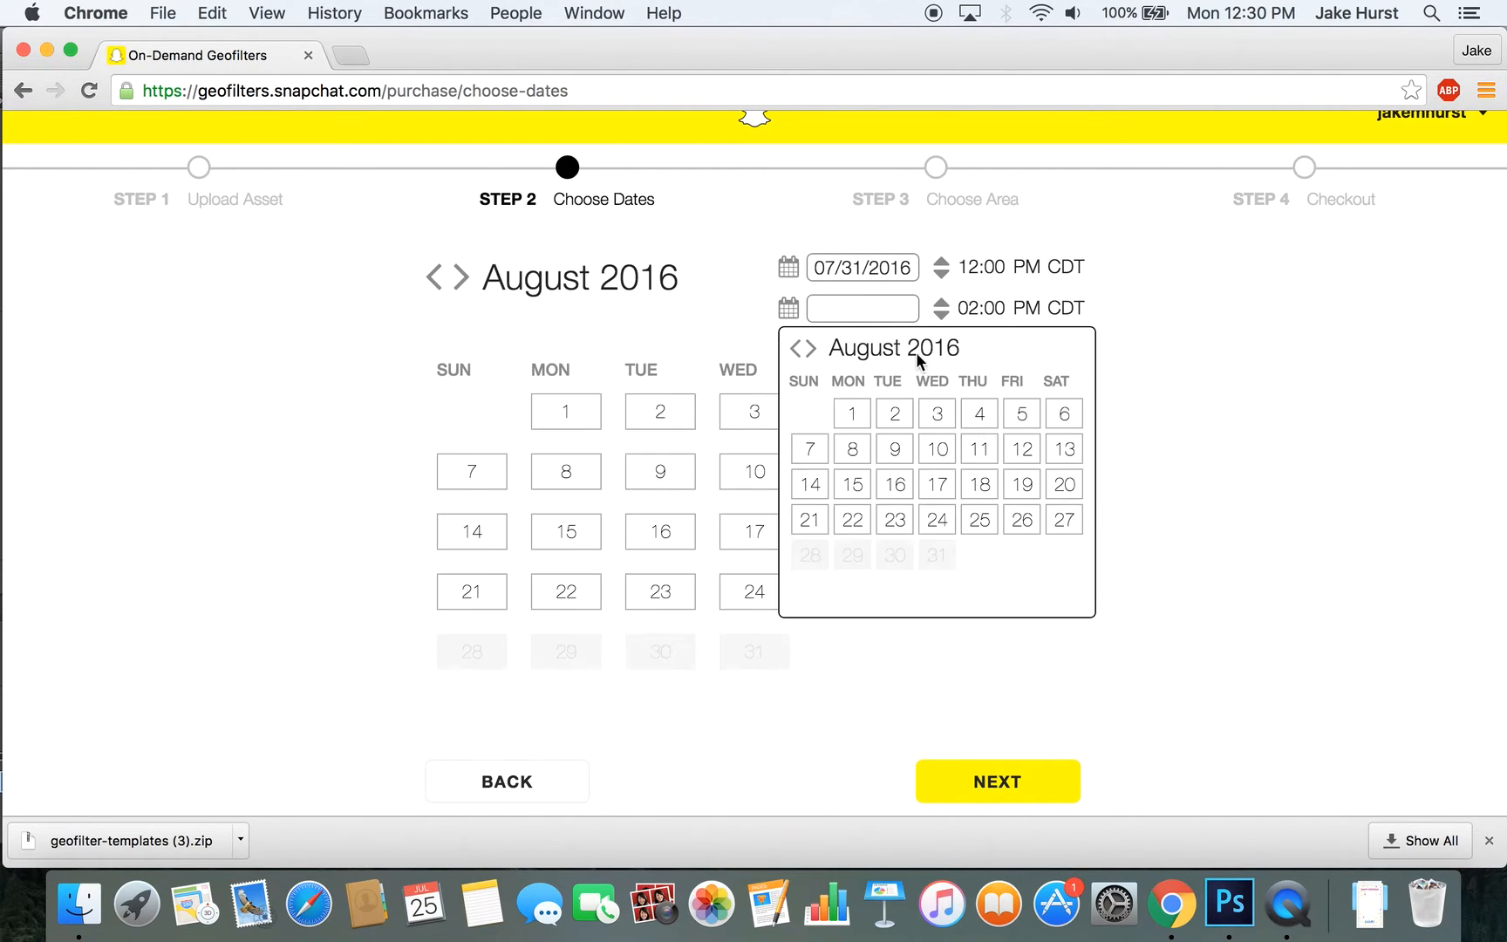
left_click(858, 421)
- Choose July 31, 2016 as the Geofilter's end date and continue to choosing the area
left_click(852, 316)
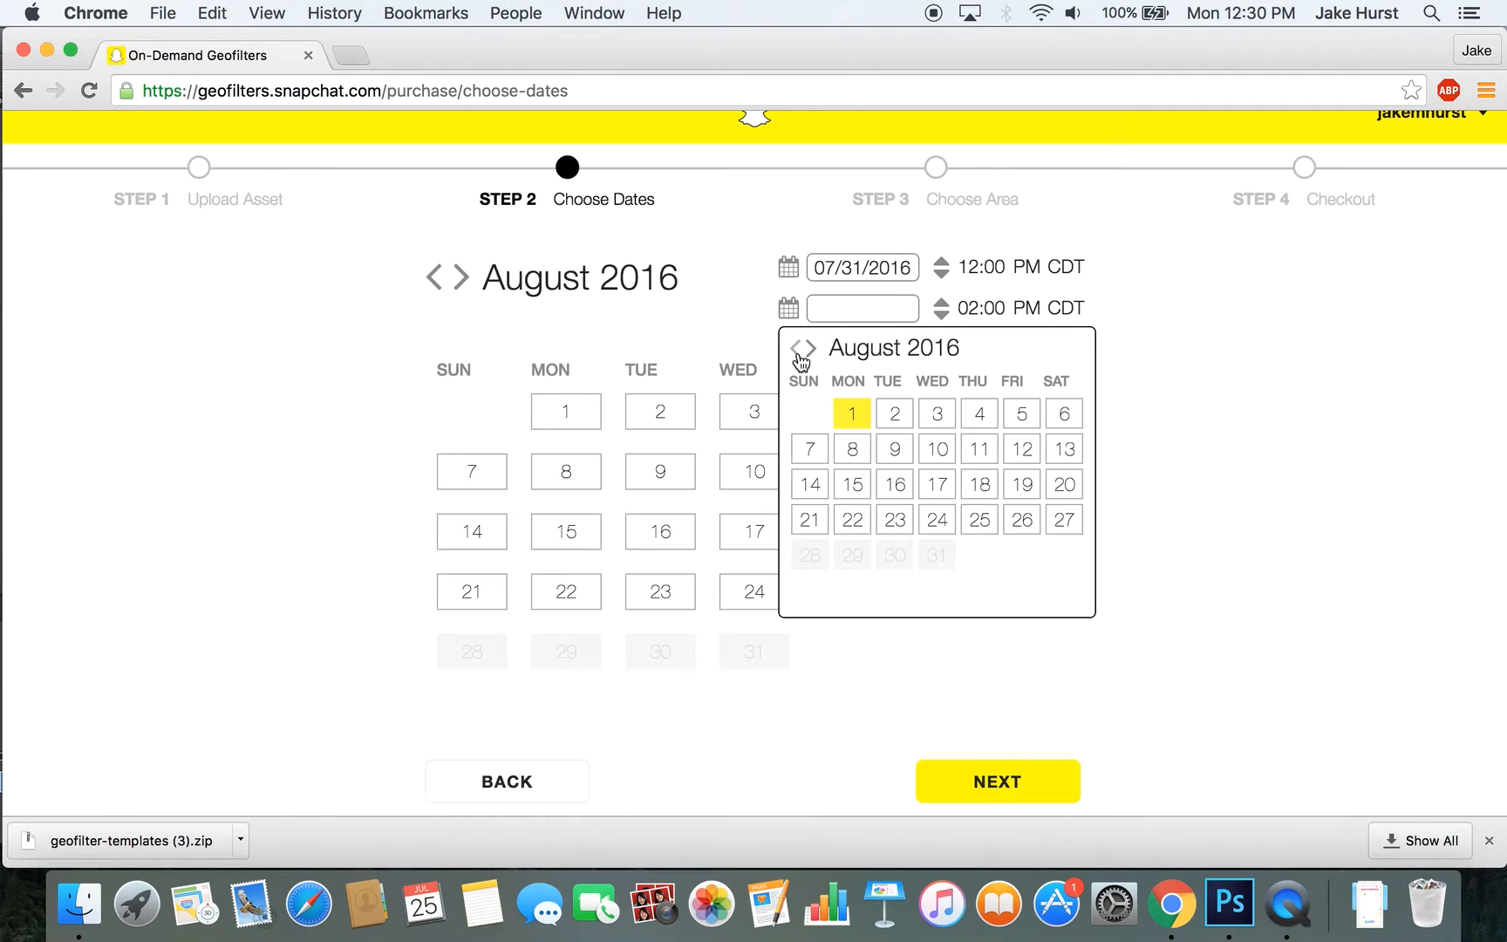
left_click(800, 347)
left_click(820, 591)
left_click(473, 720)
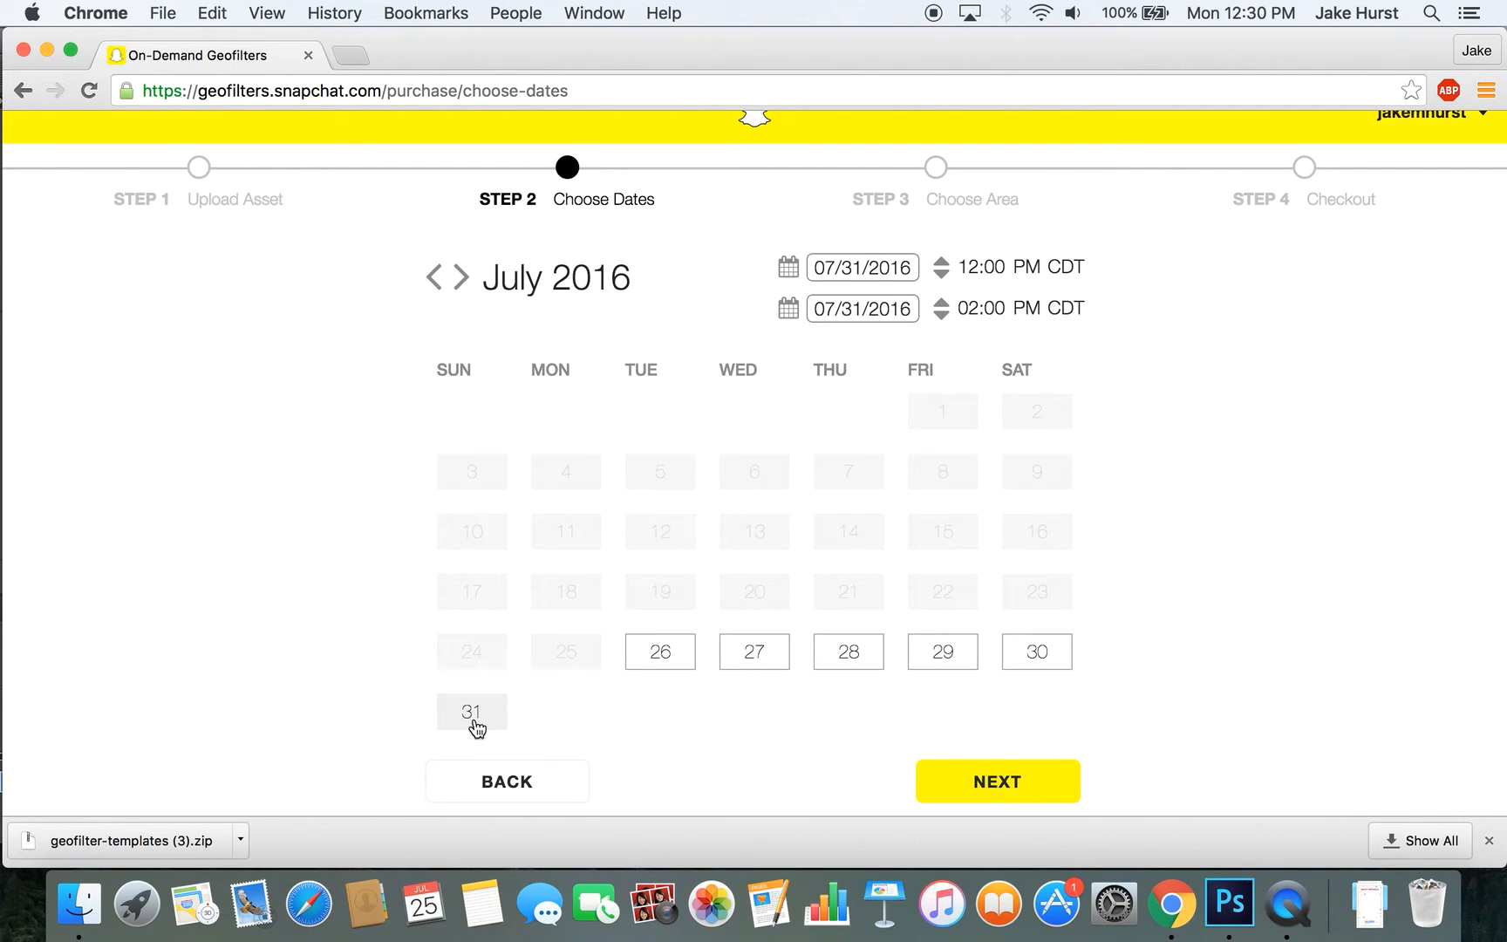
scroll(863, 645, "down", 2)
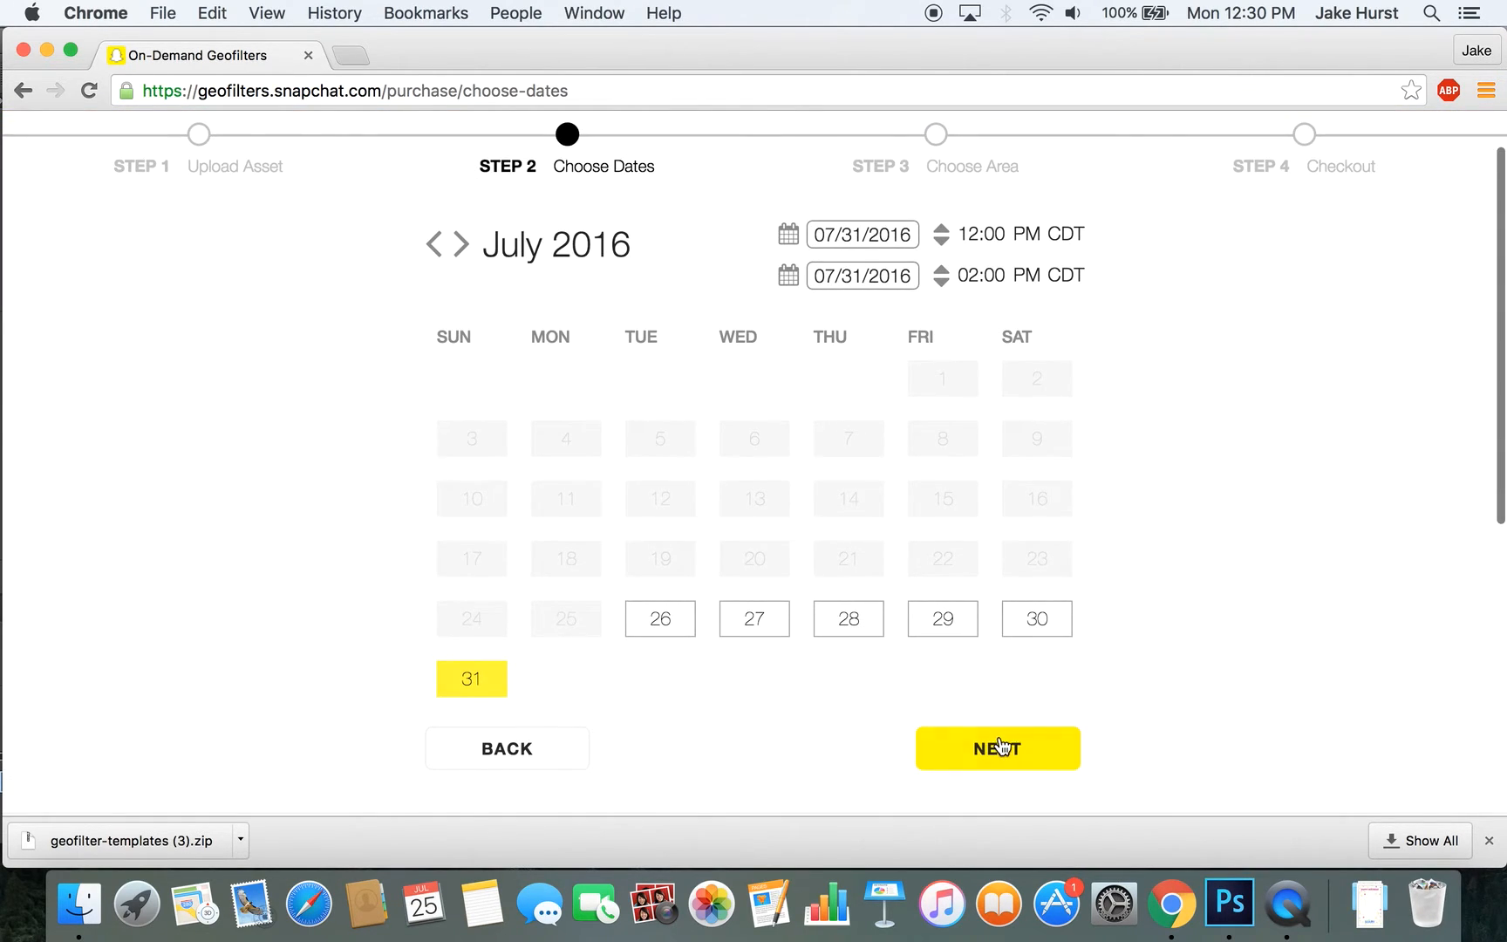
left_click(999, 744)
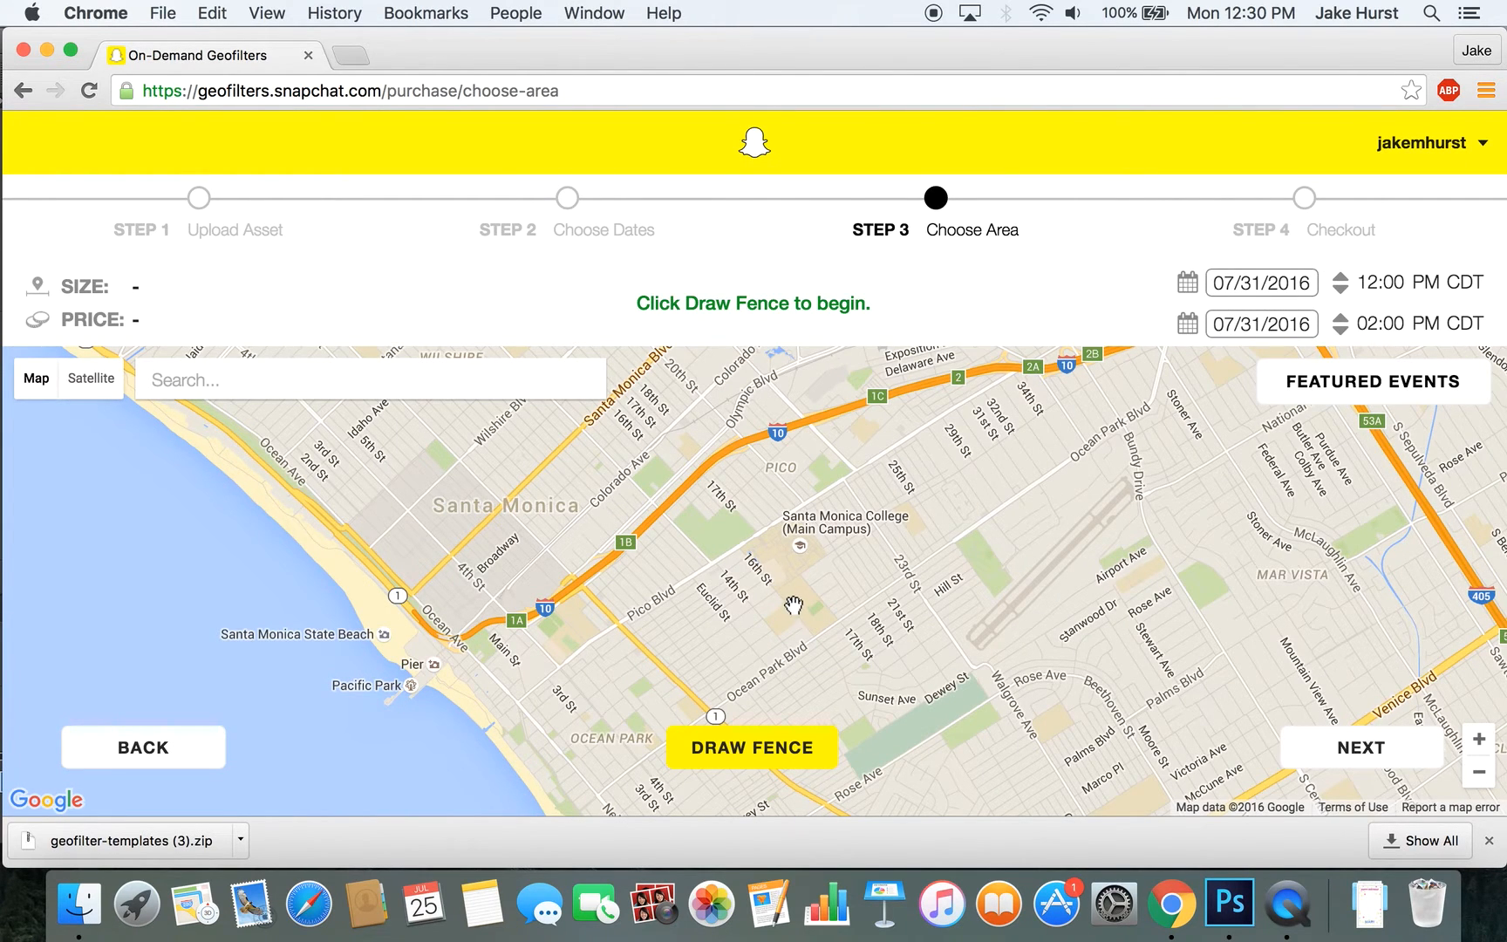
- Search the map for "dallas" and bring the Dallas World Aquarium block into close view
left_click(511, 380)
type("dallas")
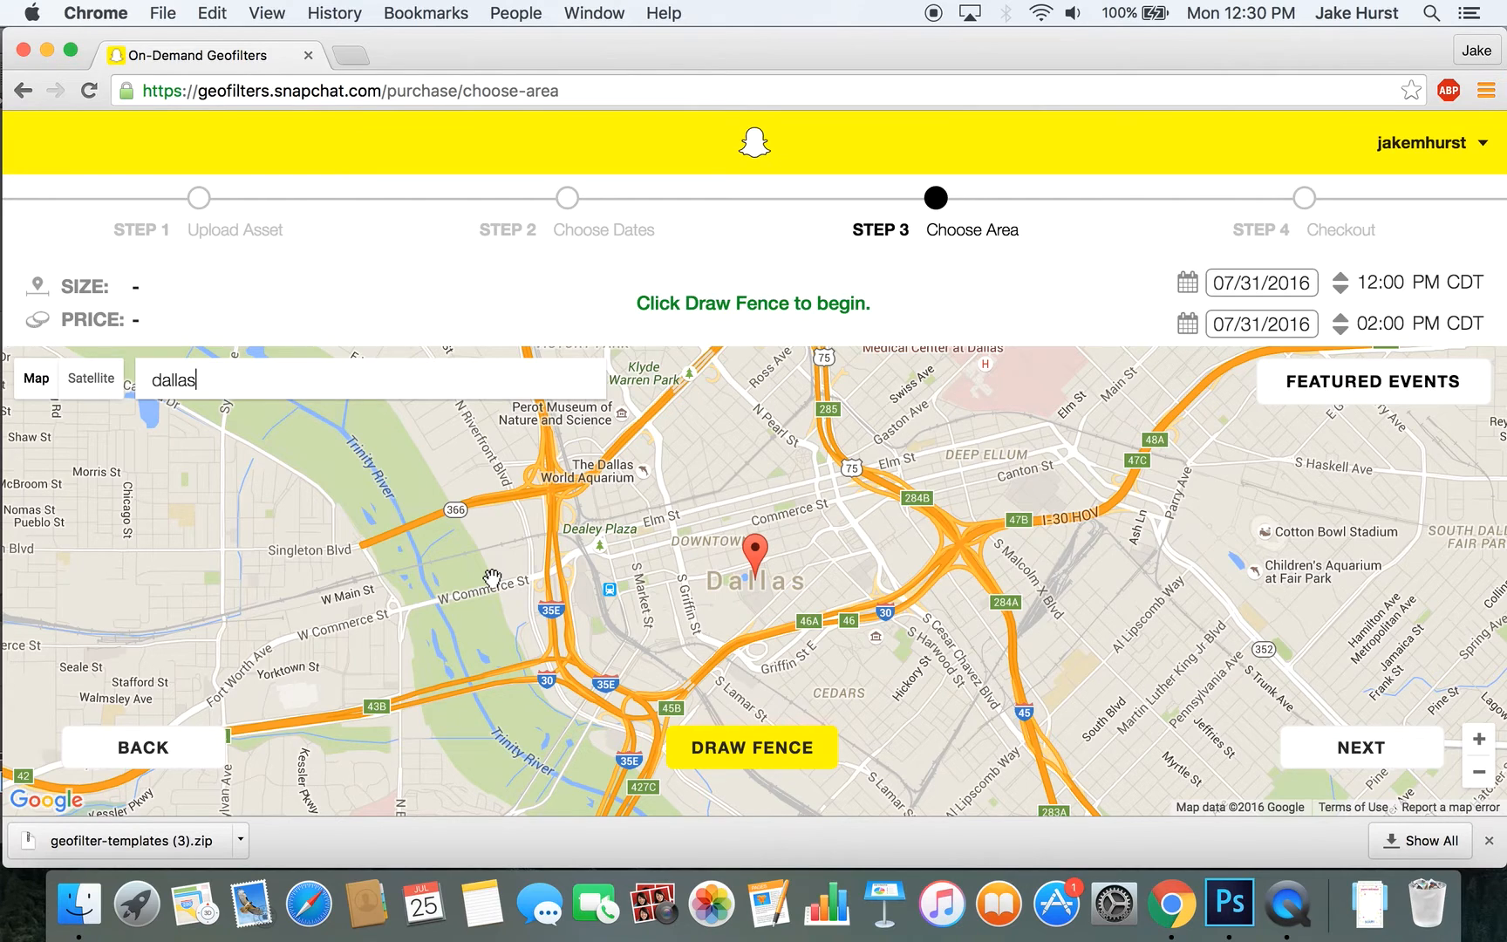
left_click(1494, 741)
left_click_drag(711, 460, 895, 676)
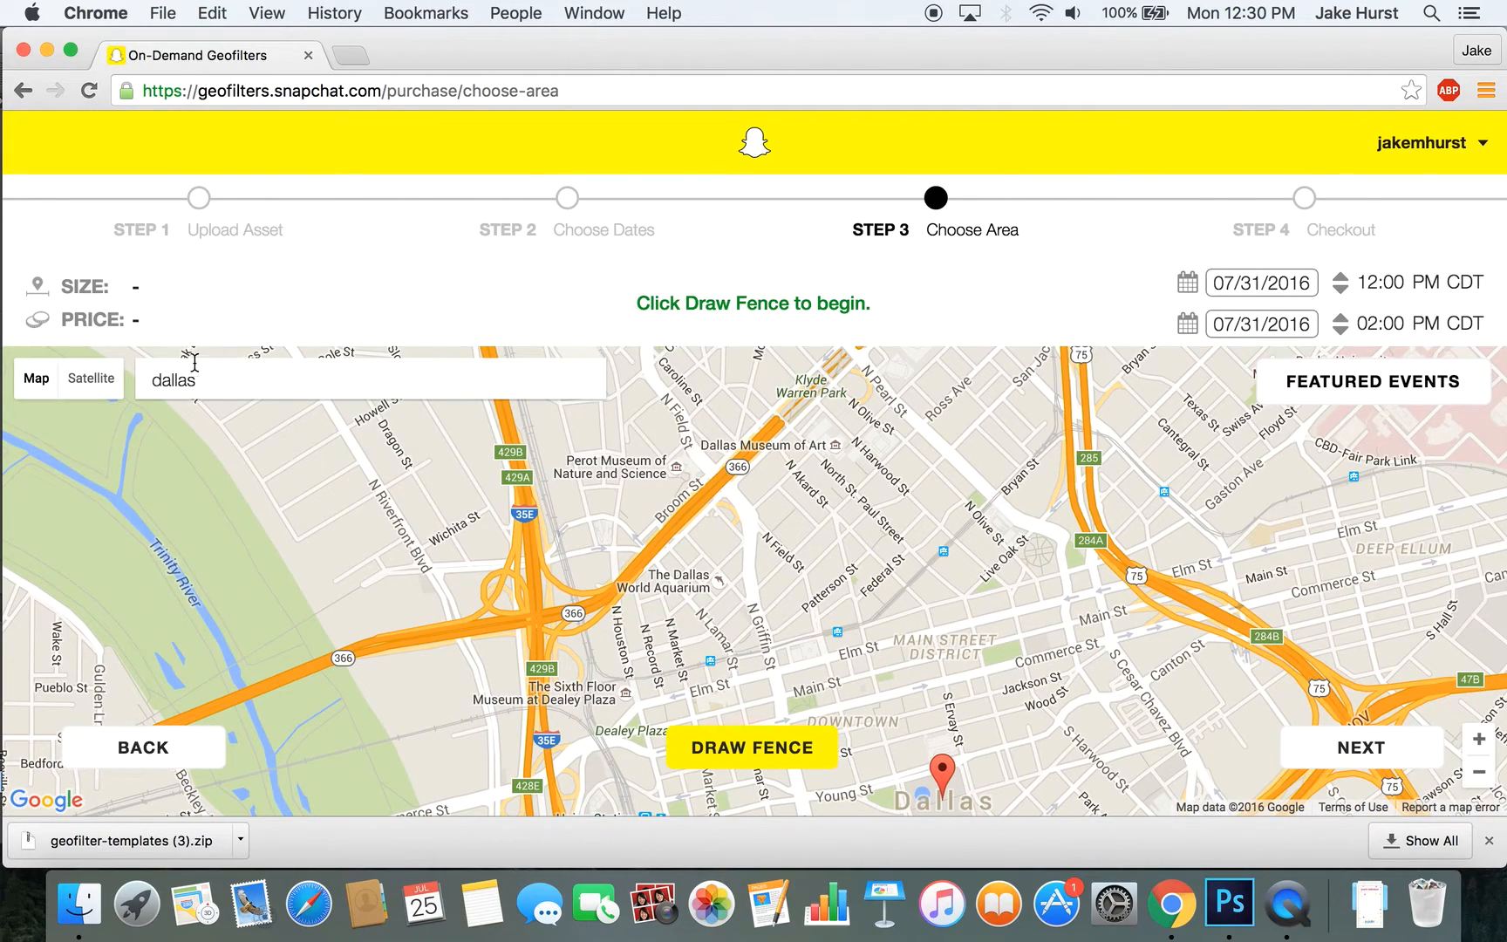
left_click(1479, 742)
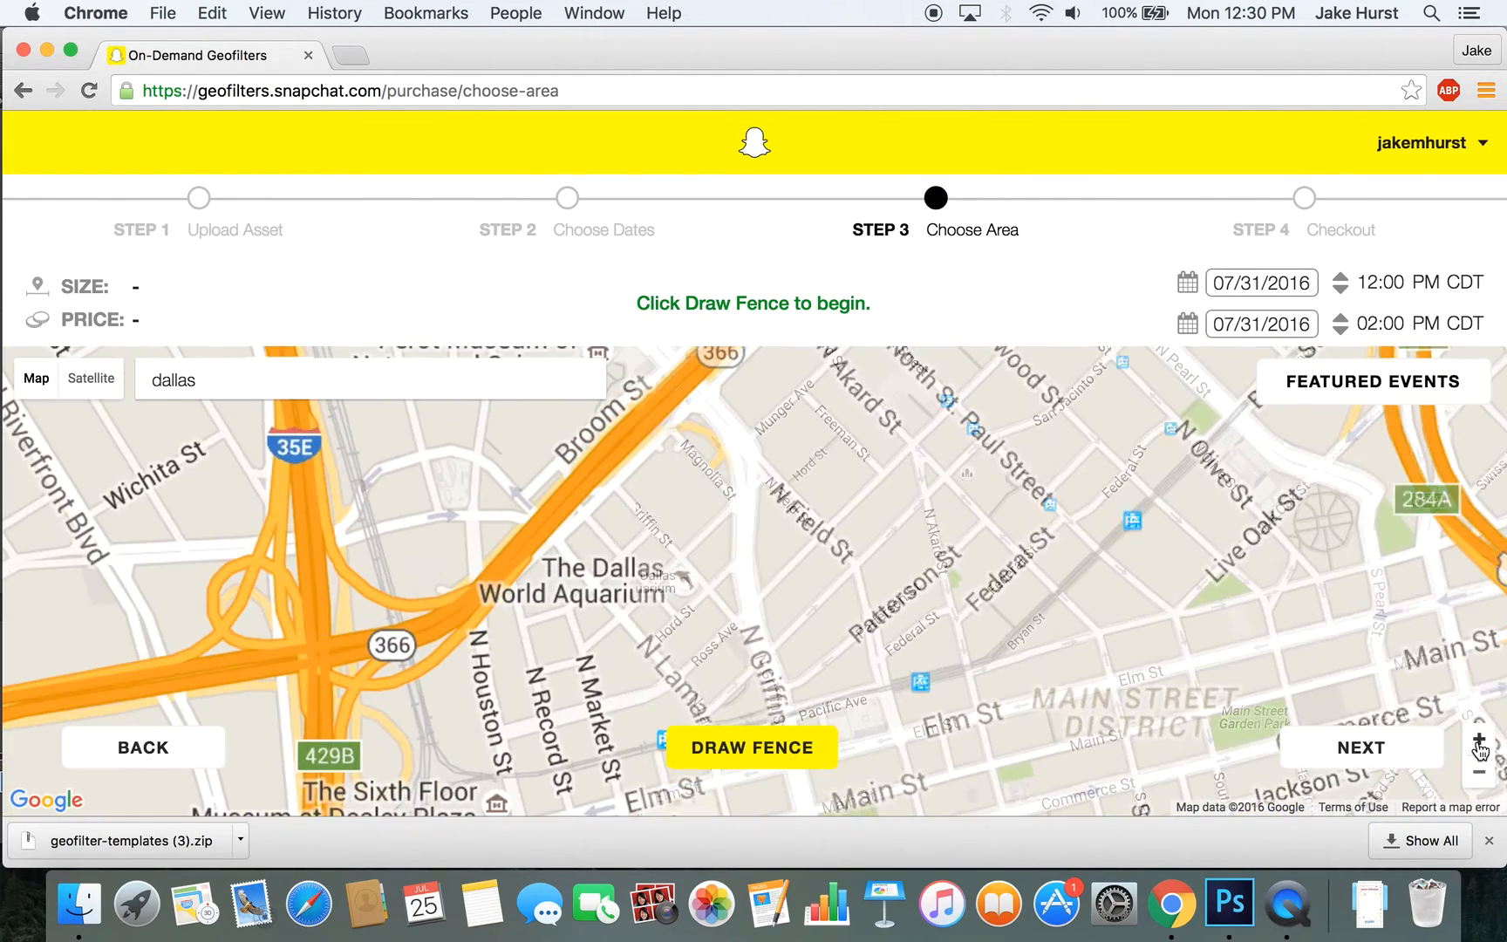
left_click(1479, 742)
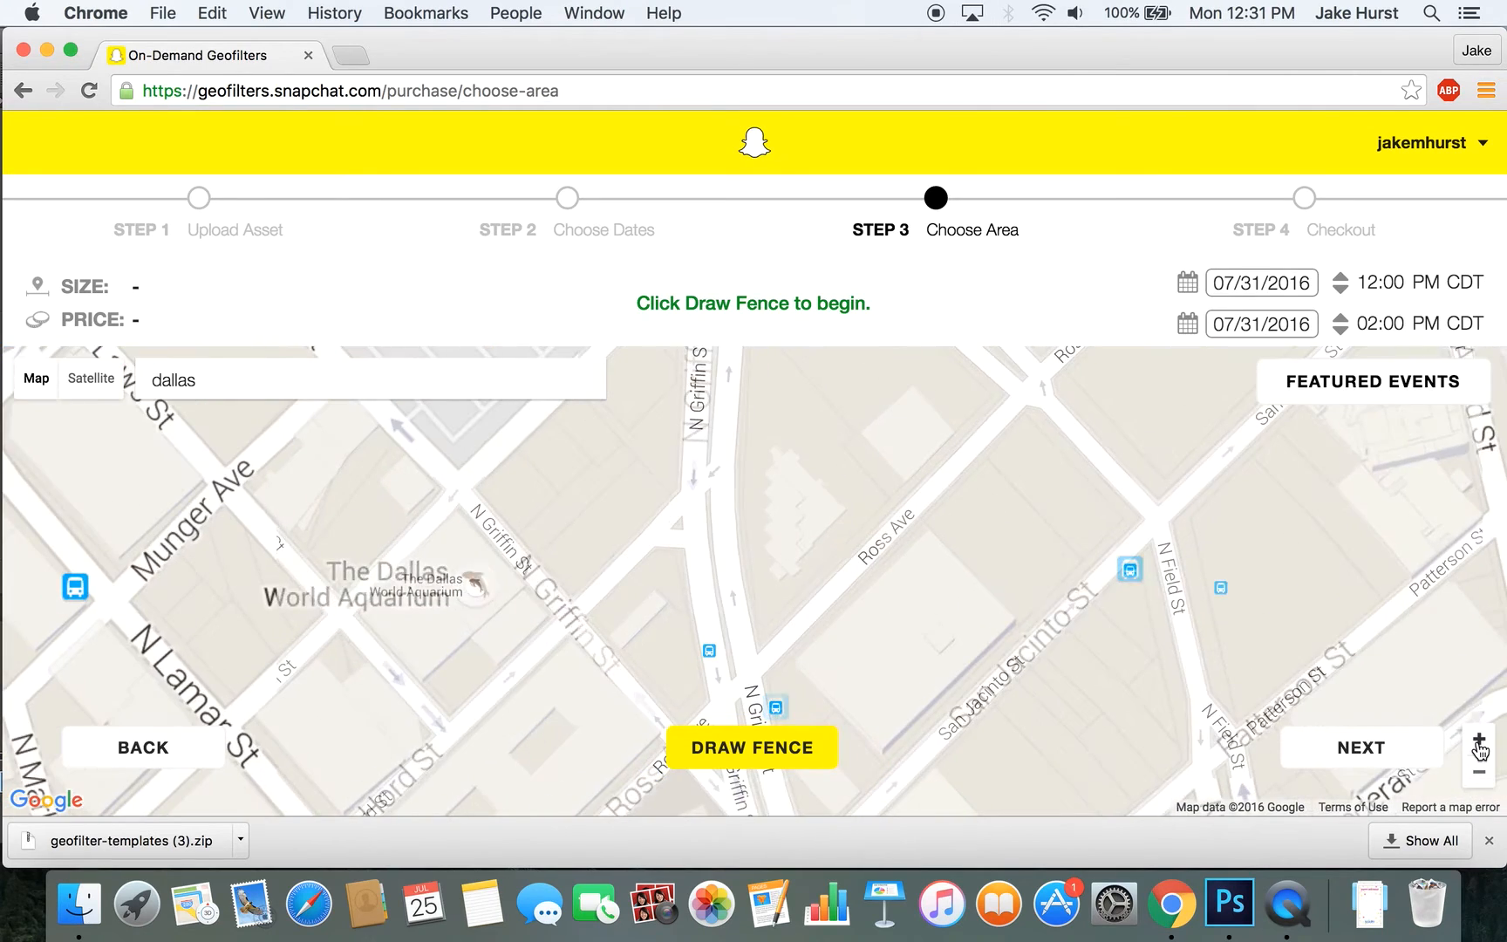
left_click_drag(764, 591, 988, 626)
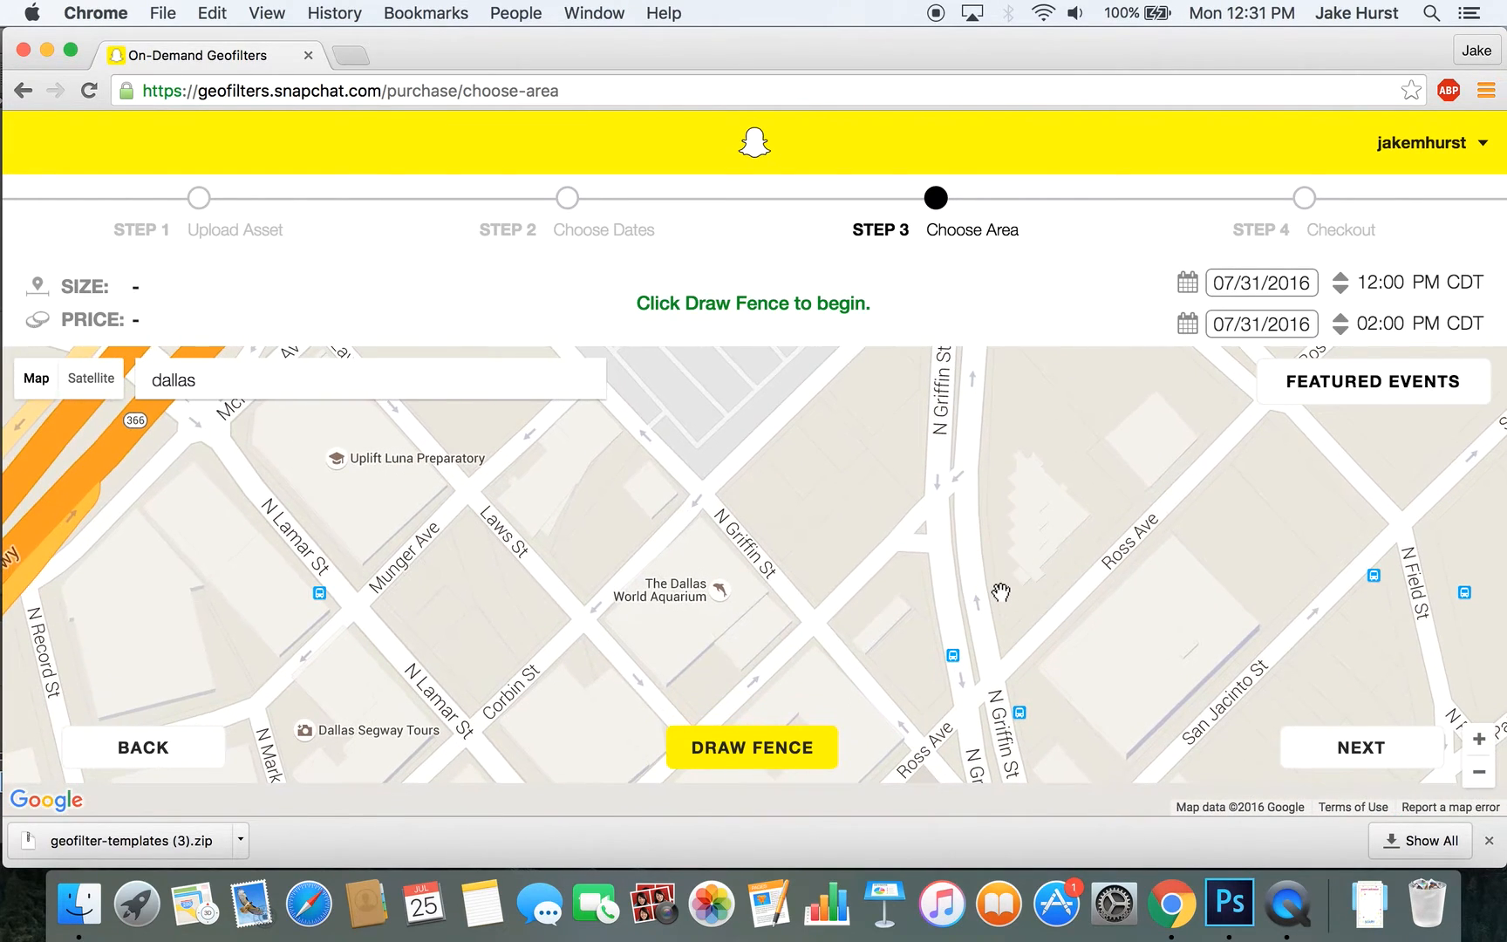
left_click(1482, 740)
left_click_drag(979, 579, 973, 488)
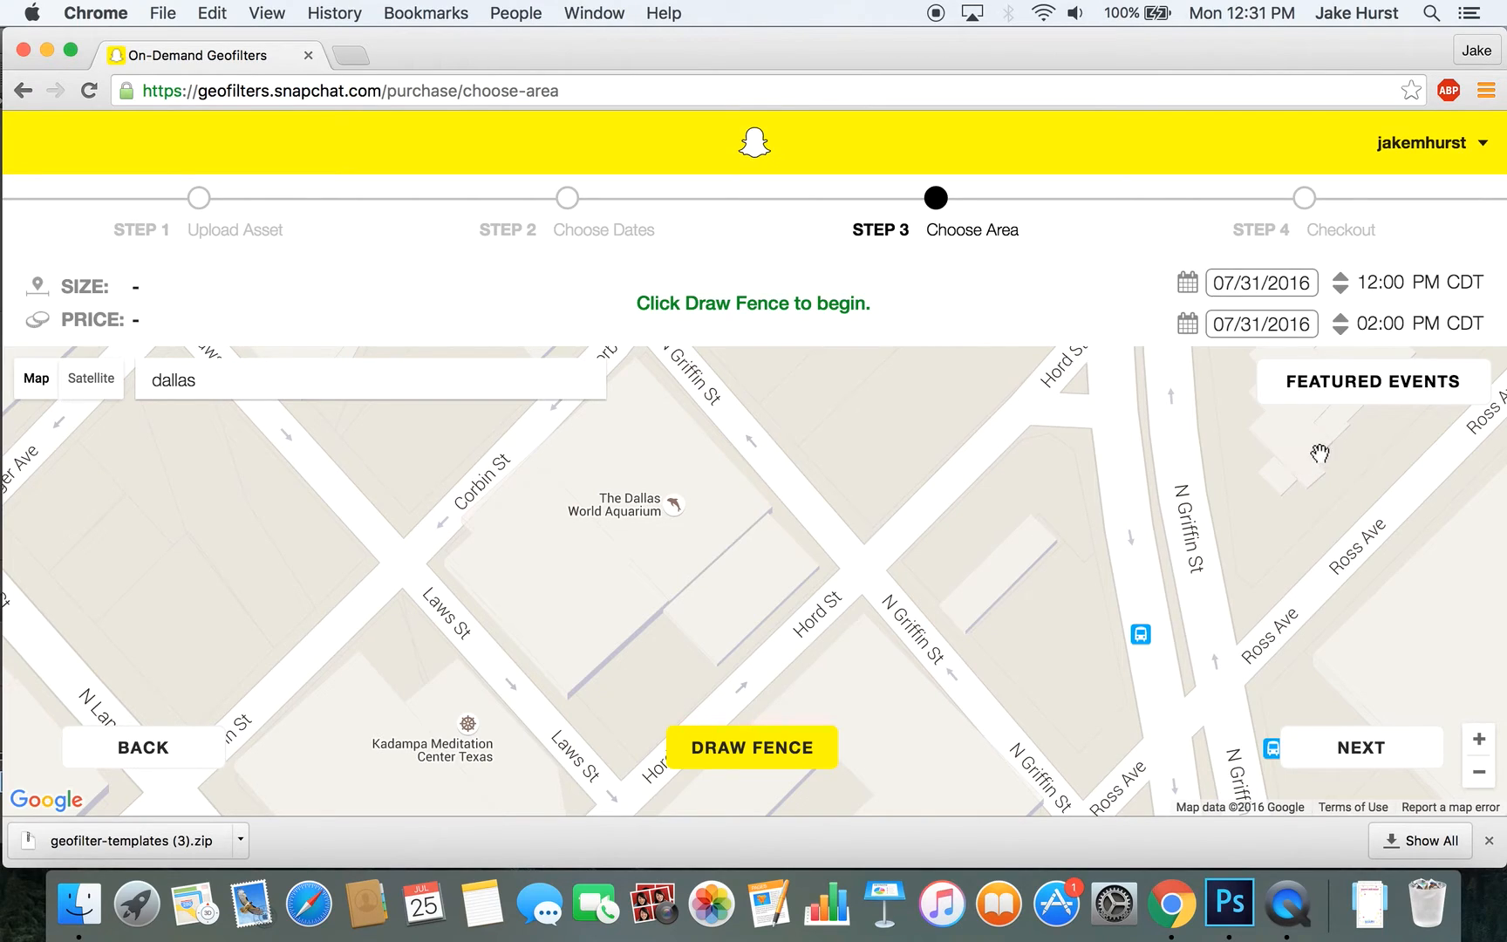
- Check the featured events around the Dallas World Aquarium and close the event list
left_click(1310, 405)
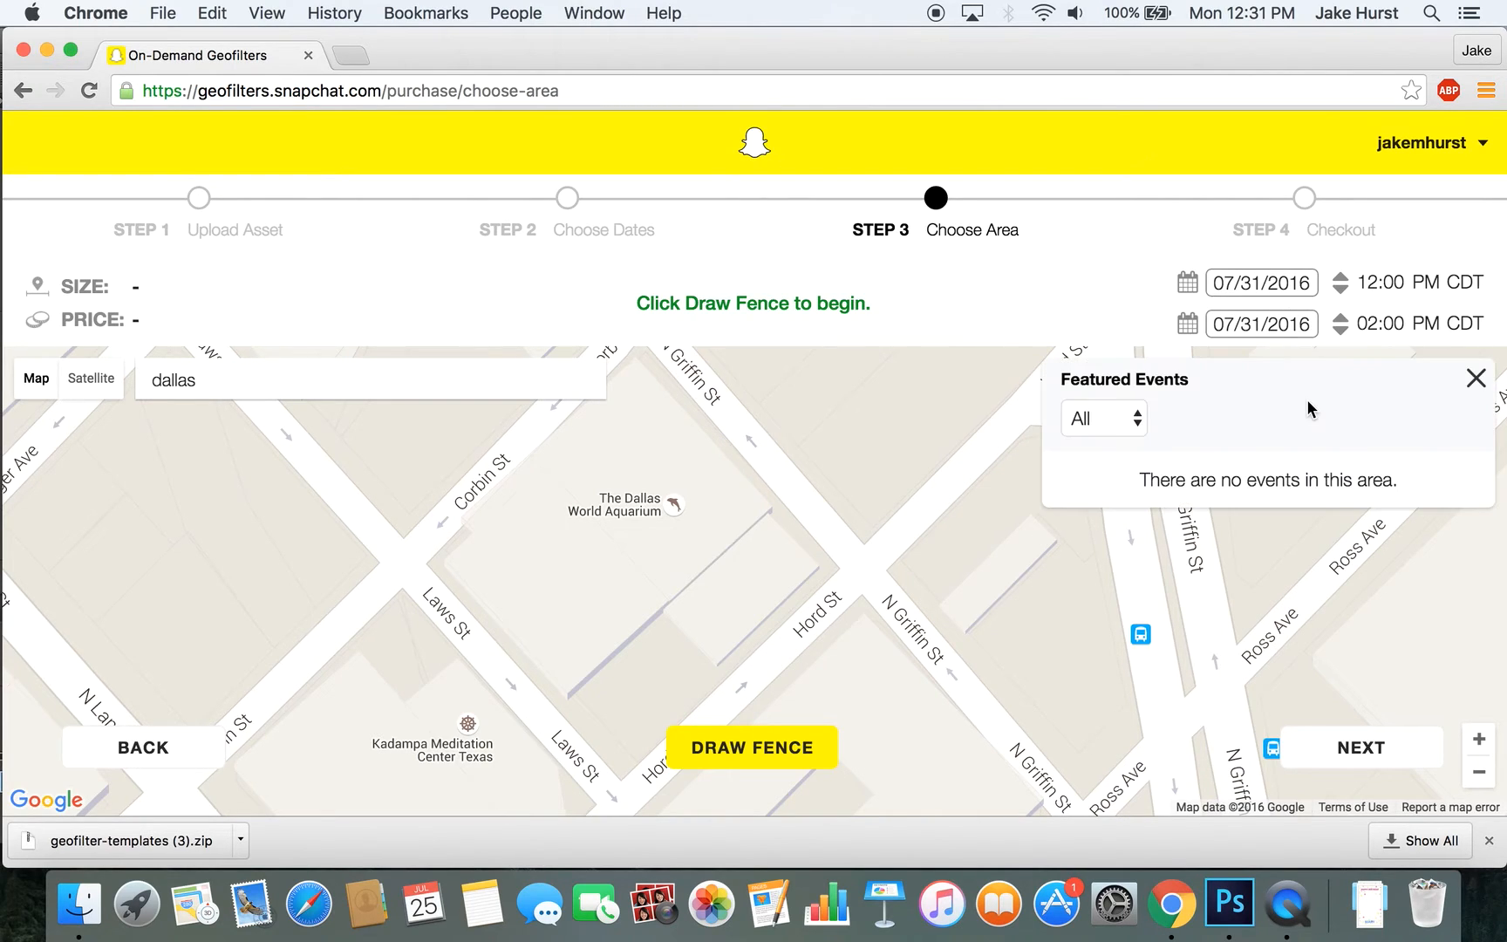
left_click(1134, 420)
left_click(1127, 424)
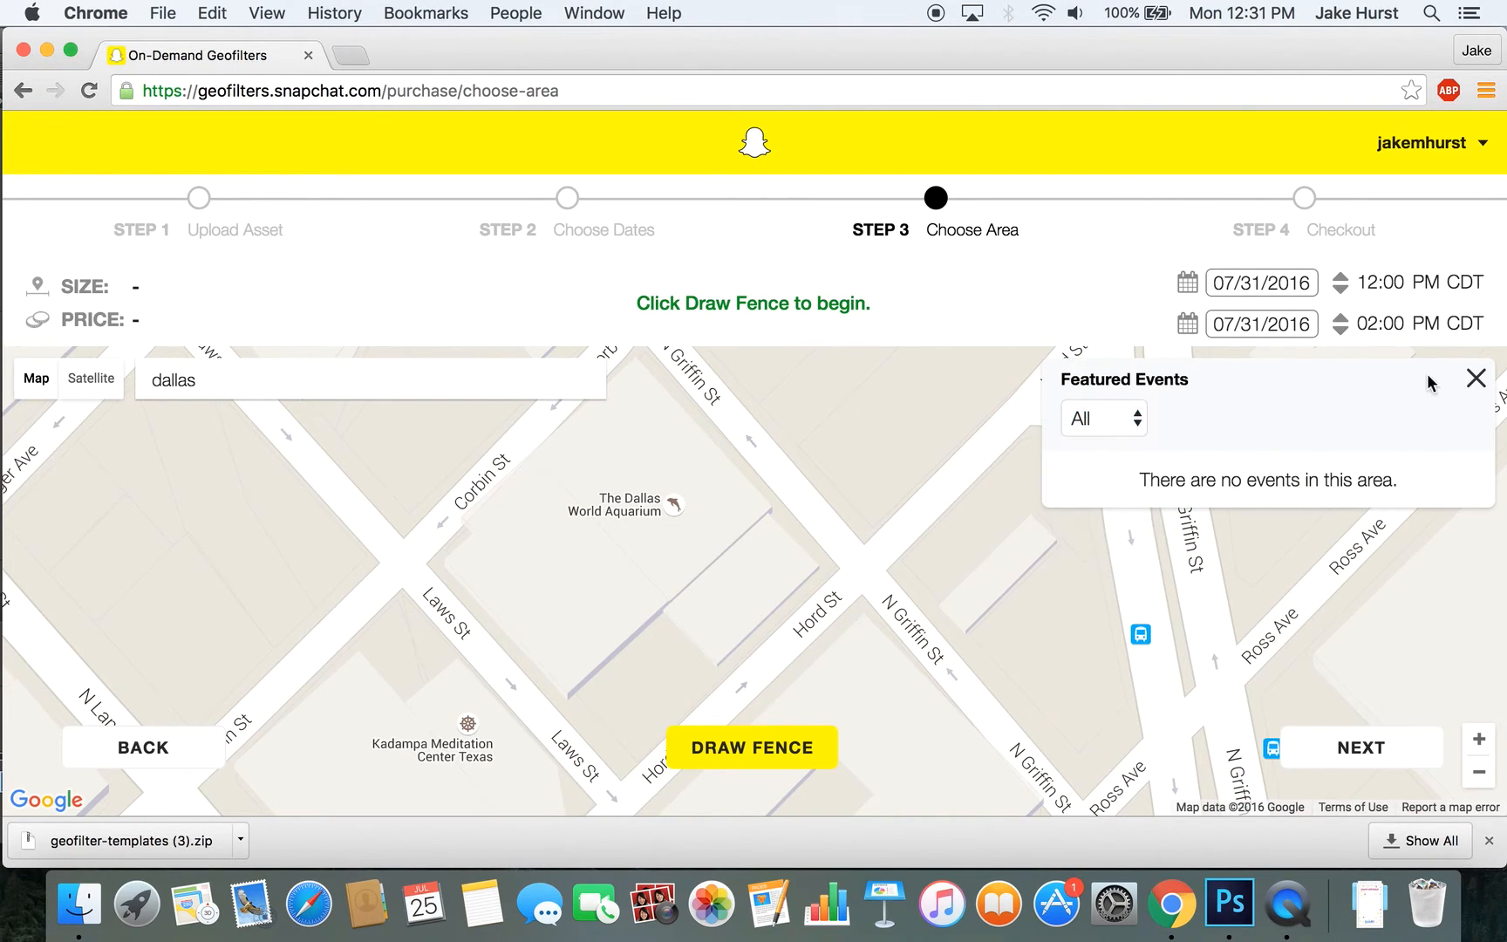
left_click(1476, 378)
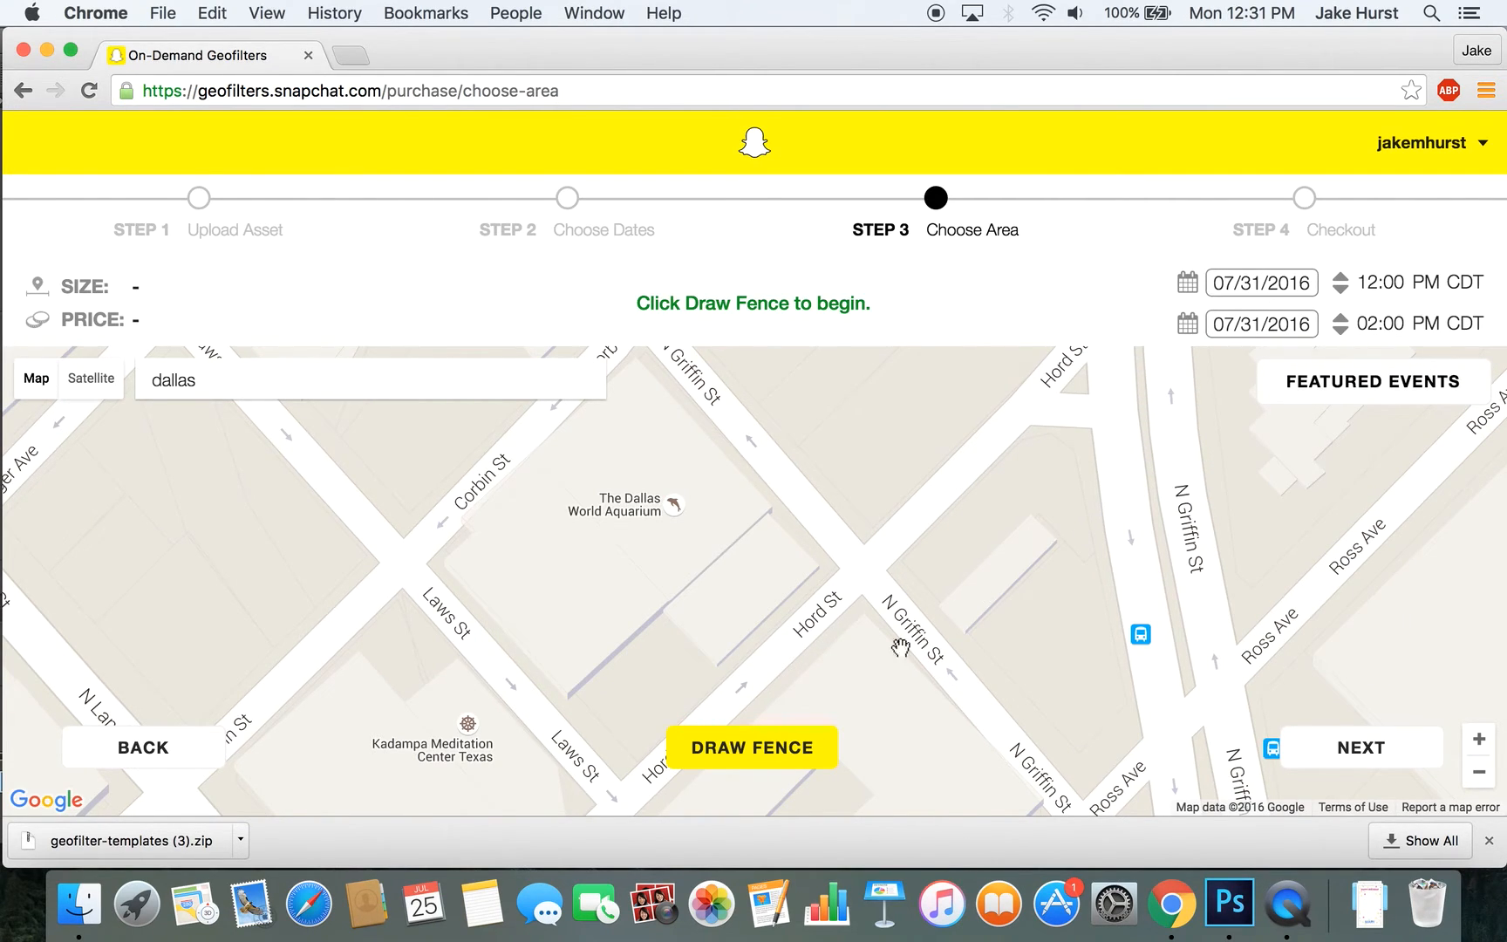
- Draw a closed fence of about 32,400 sq ft around the Dallas World Aquarium building and continue to checkout
left_click(732, 766)
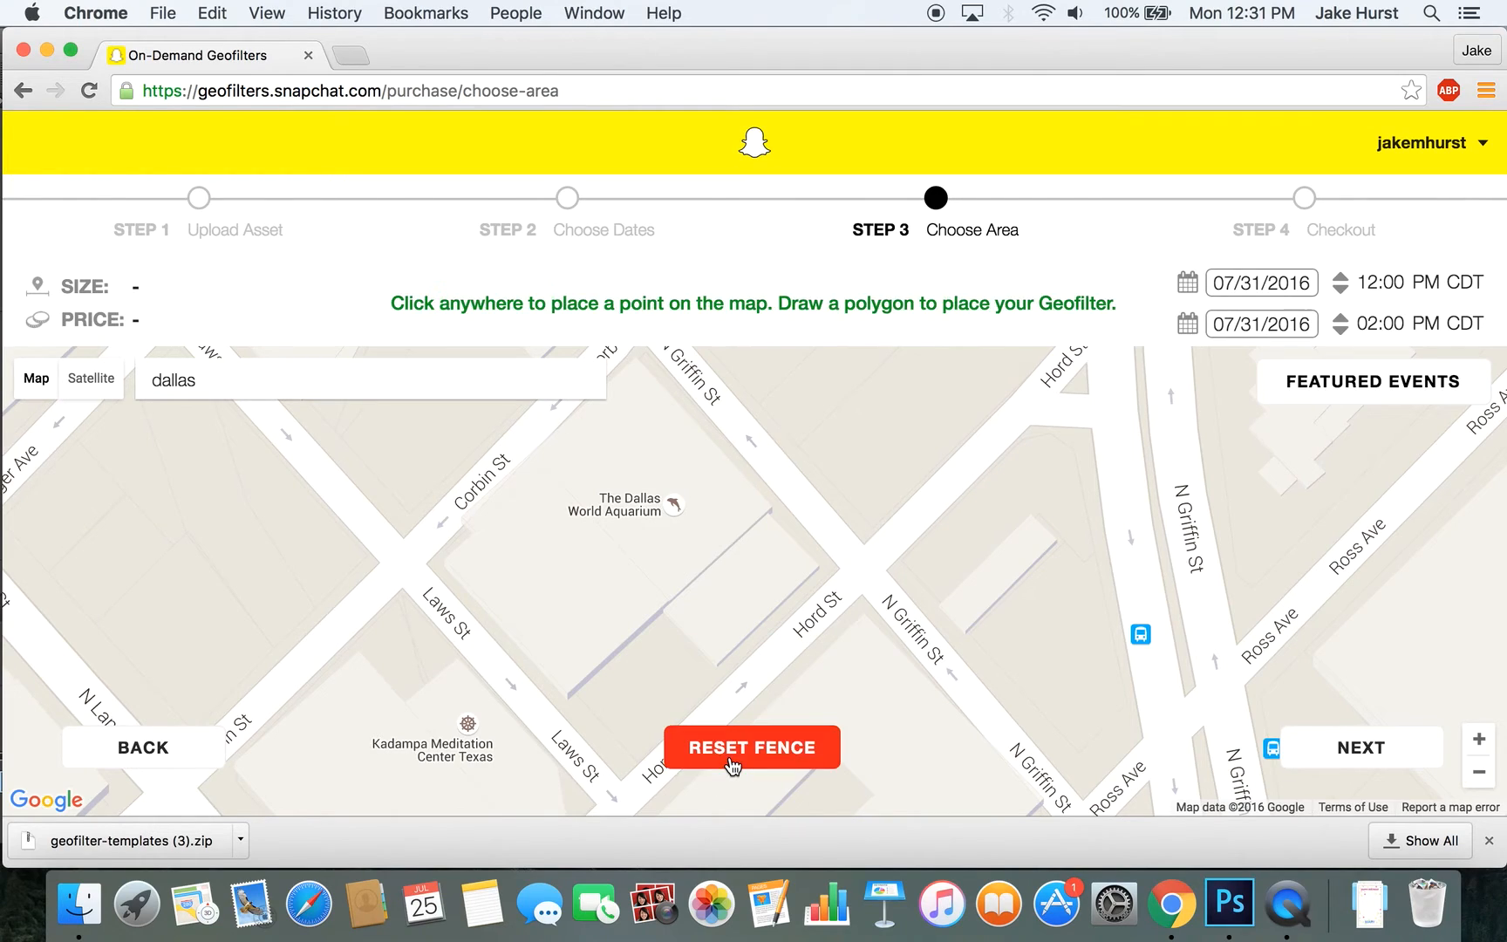
left_click(447, 565)
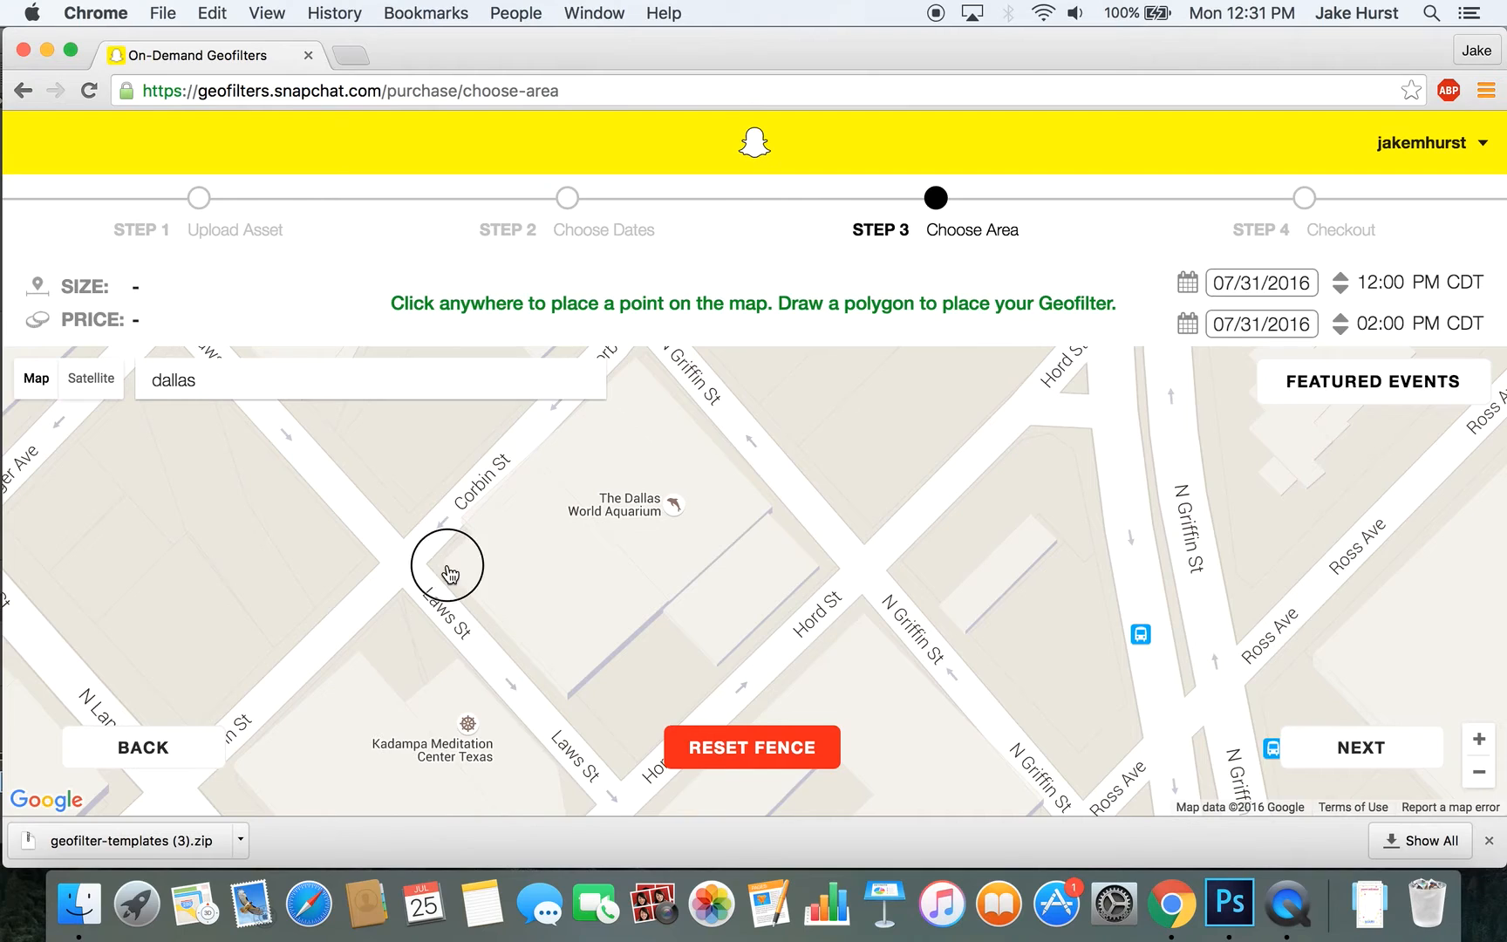
left_click(565, 691)
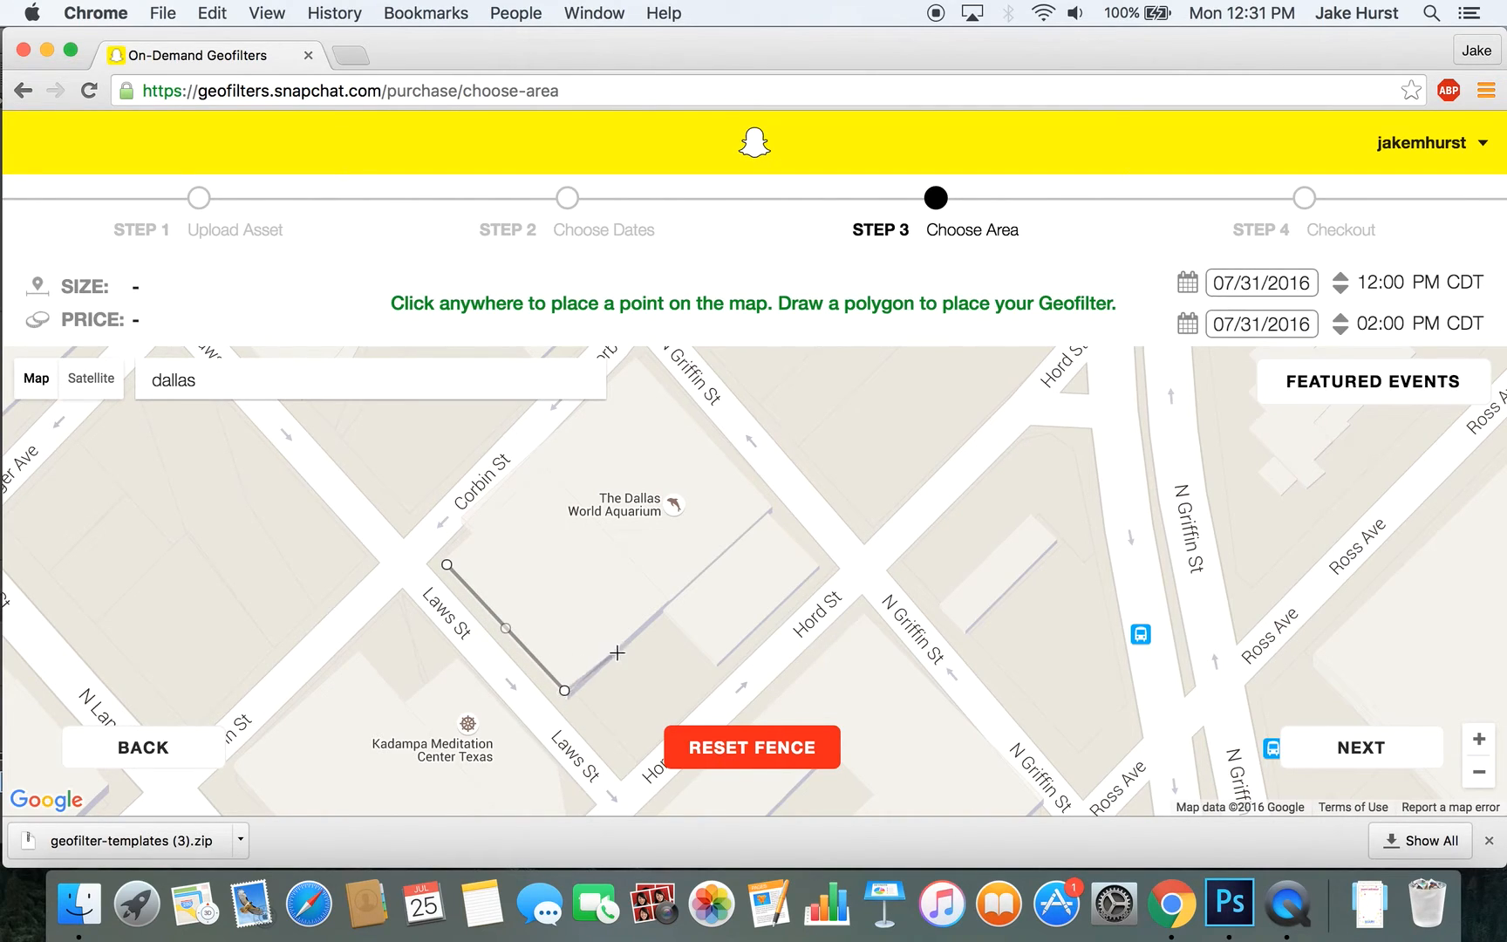
left_click(662, 606)
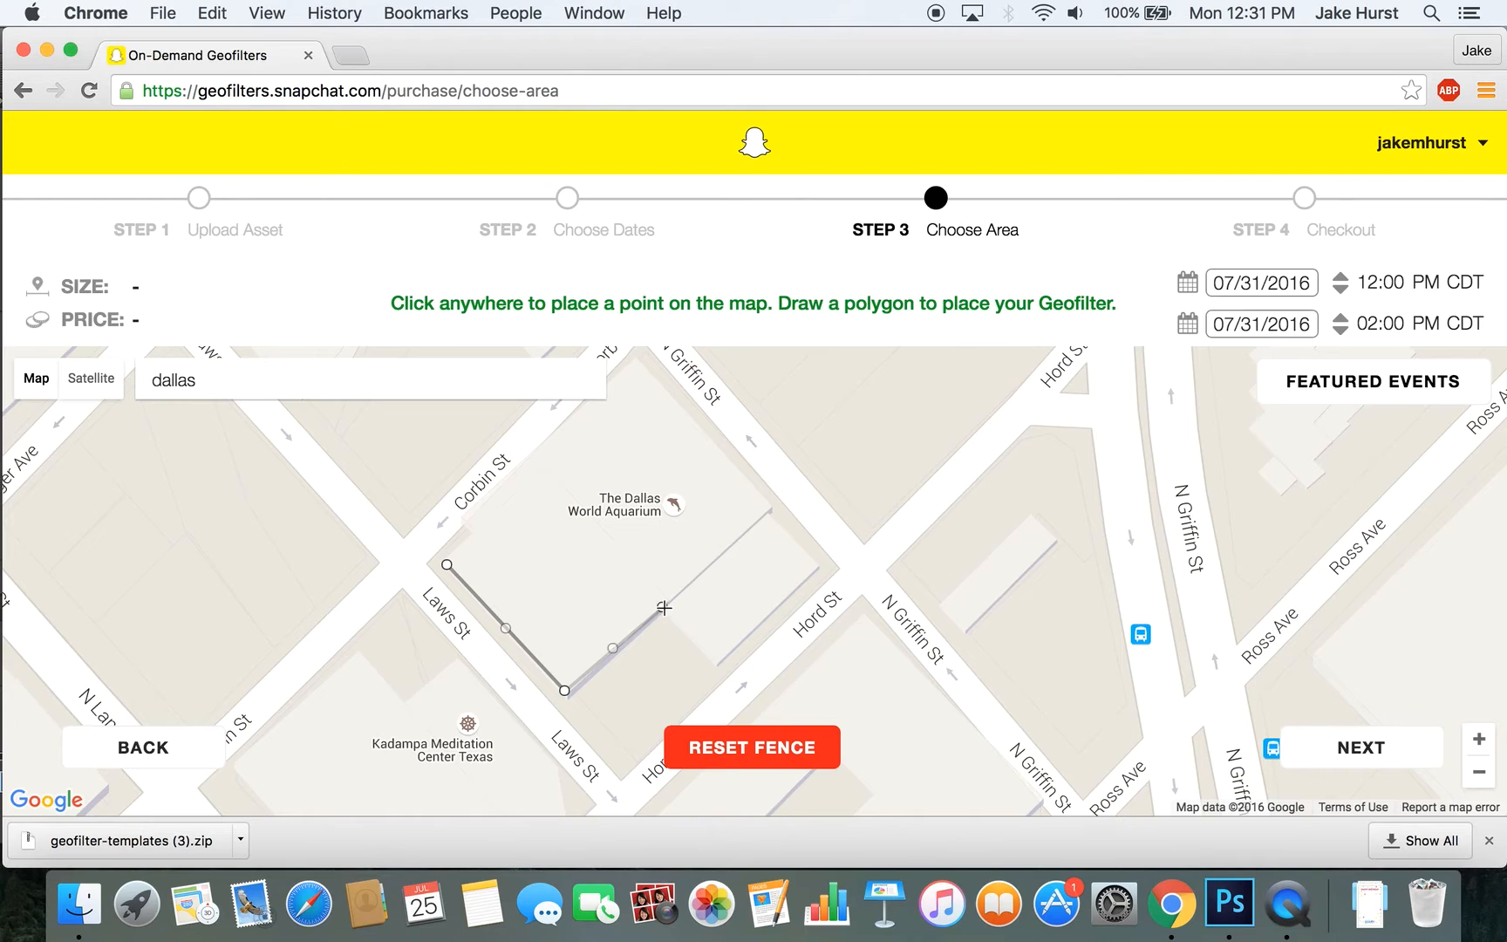
left_click(718, 664)
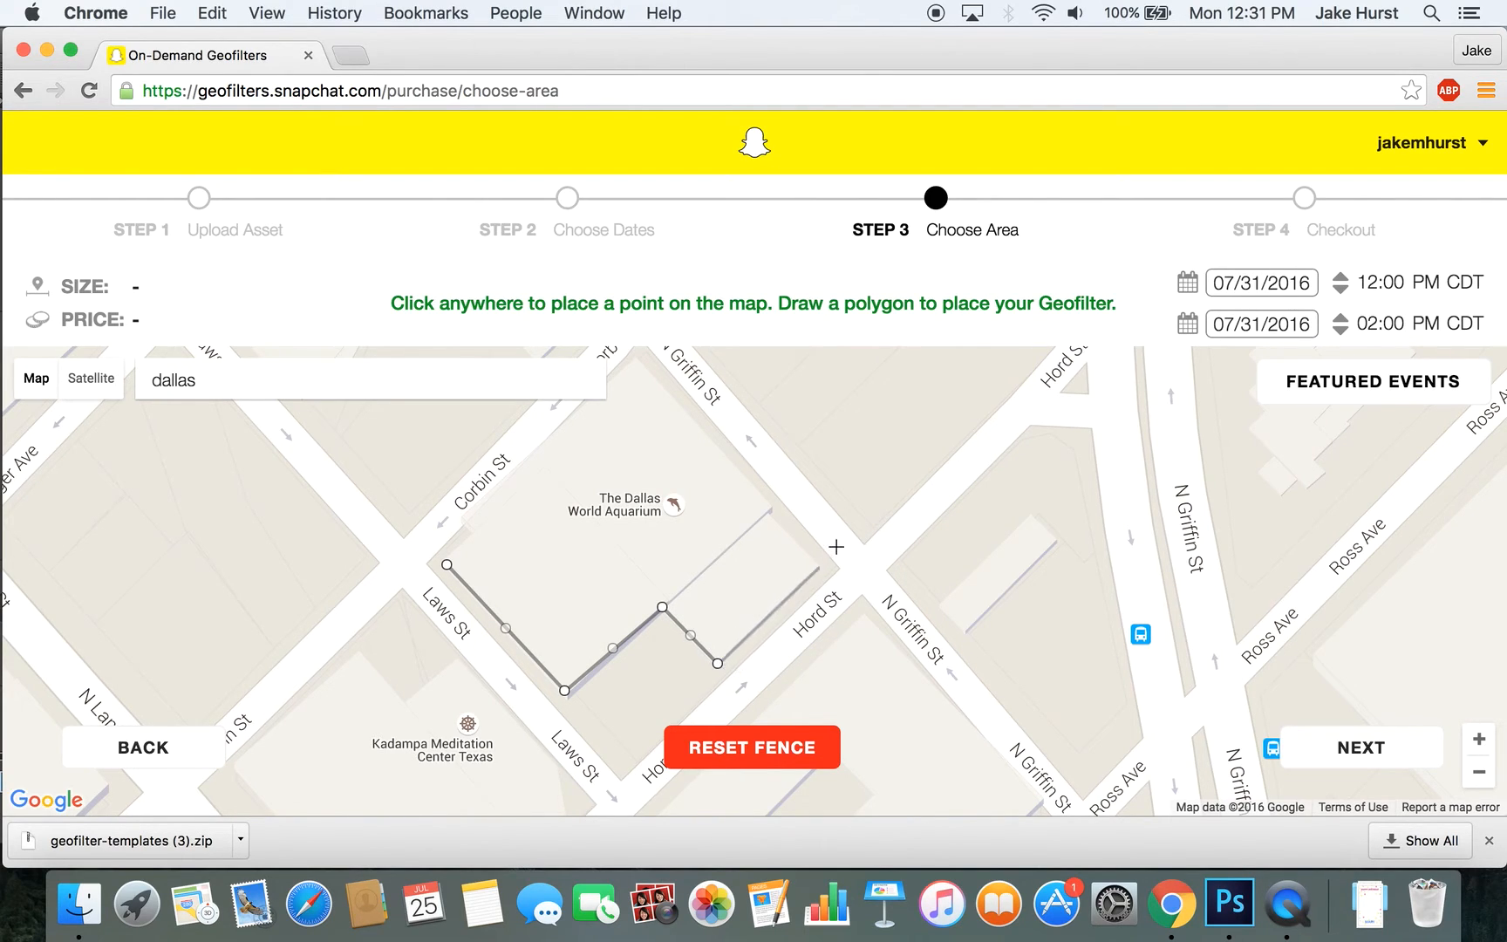
left_click(822, 568)
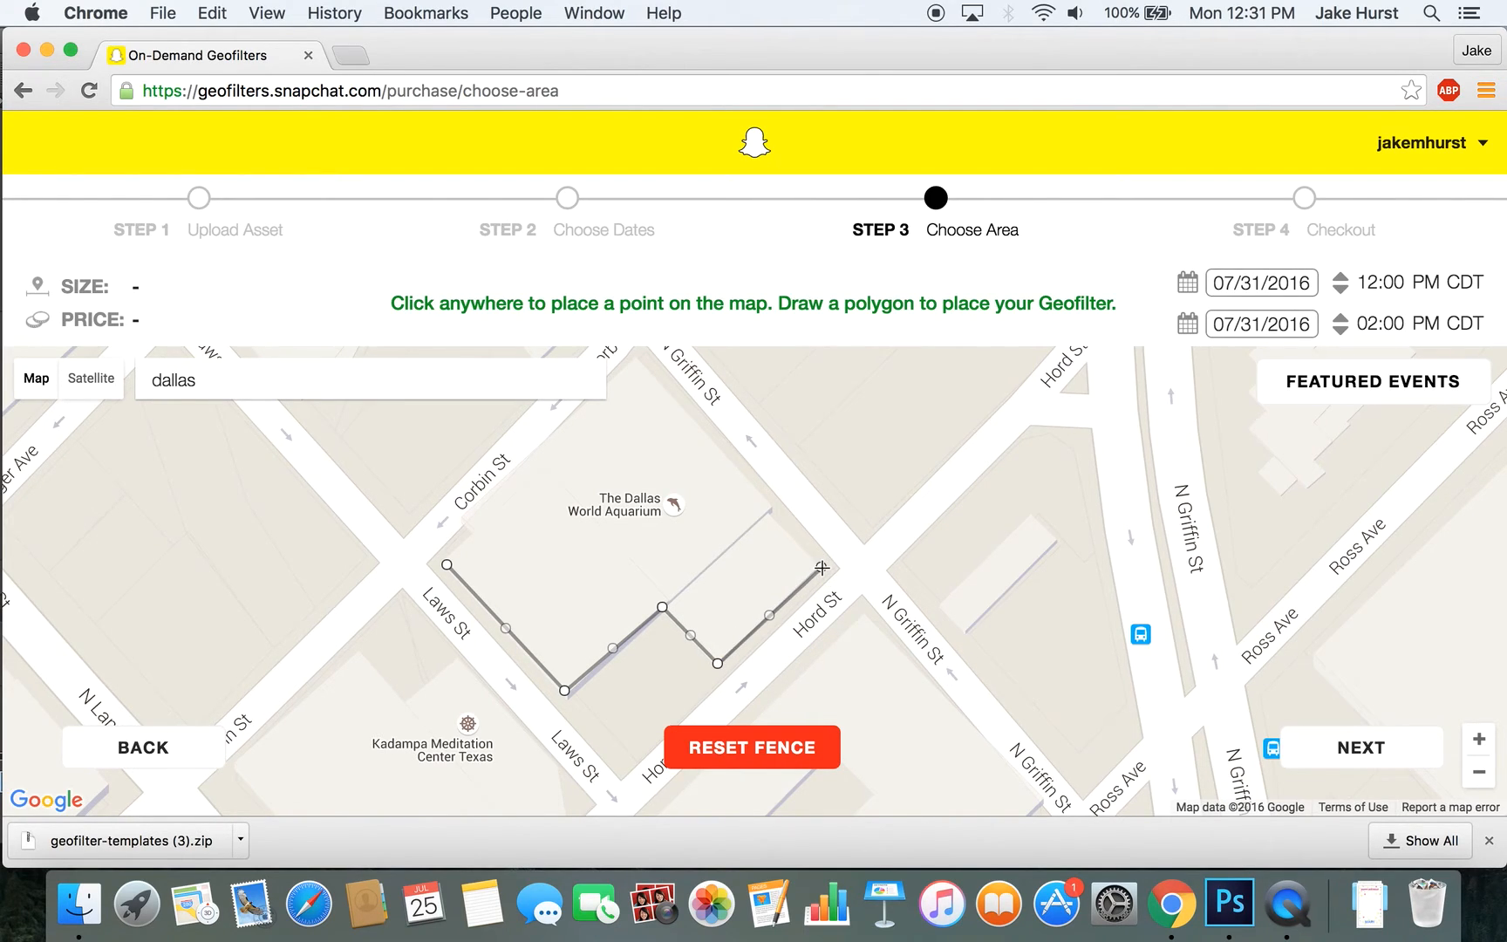
left_click(767, 515)
left_click(771, 514)
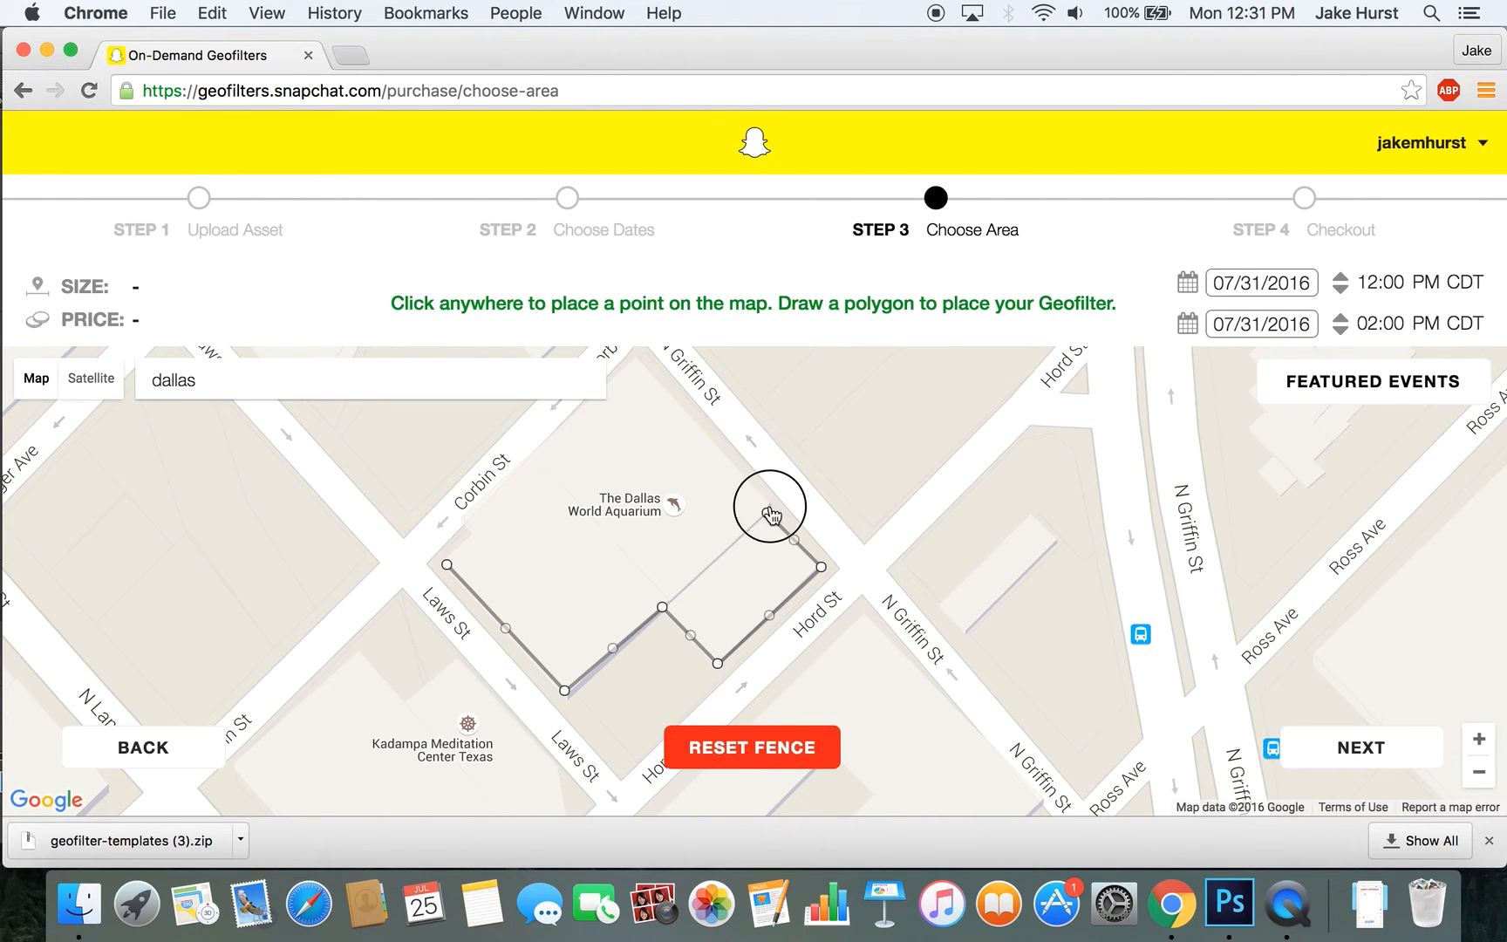
left_click(636, 357)
left_click(456, 520)
left_click(472, 533)
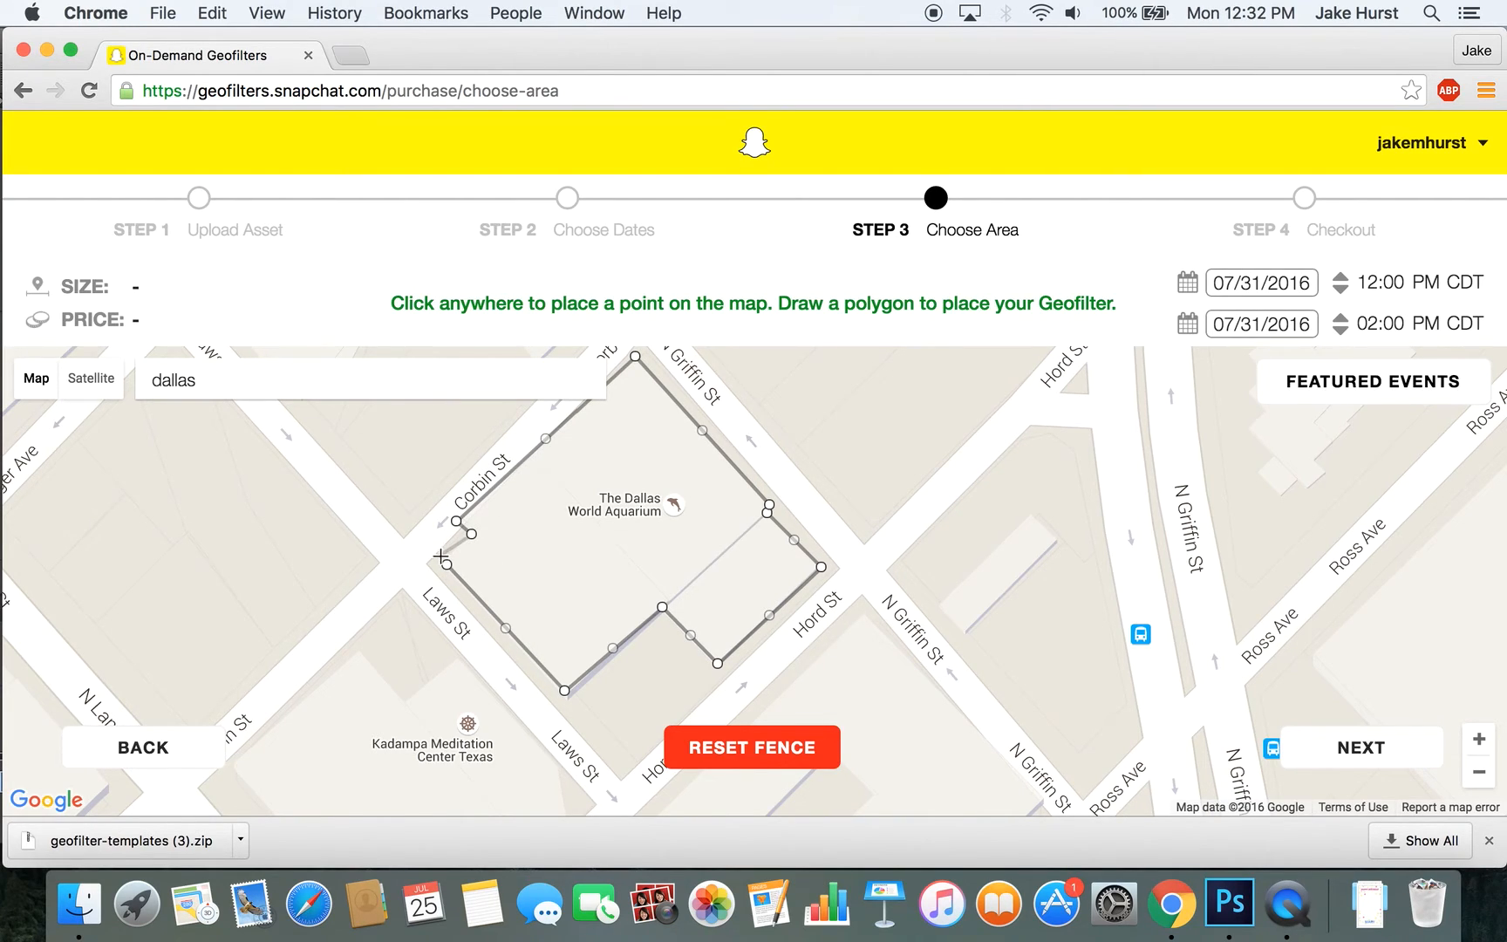
left_click(445, 563)
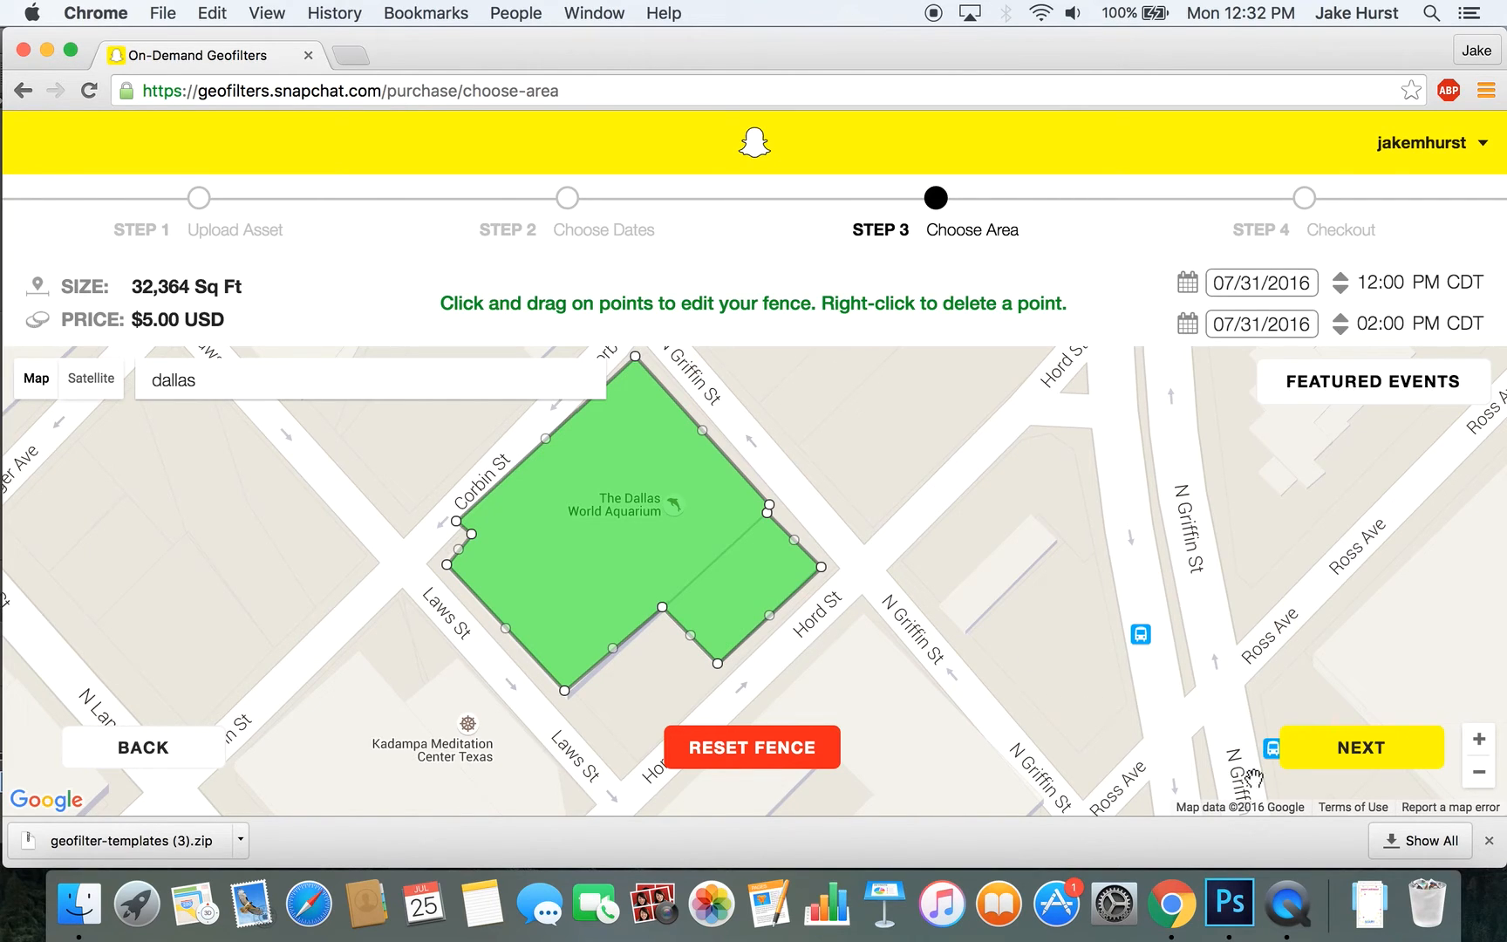
left_click(1383, 759)
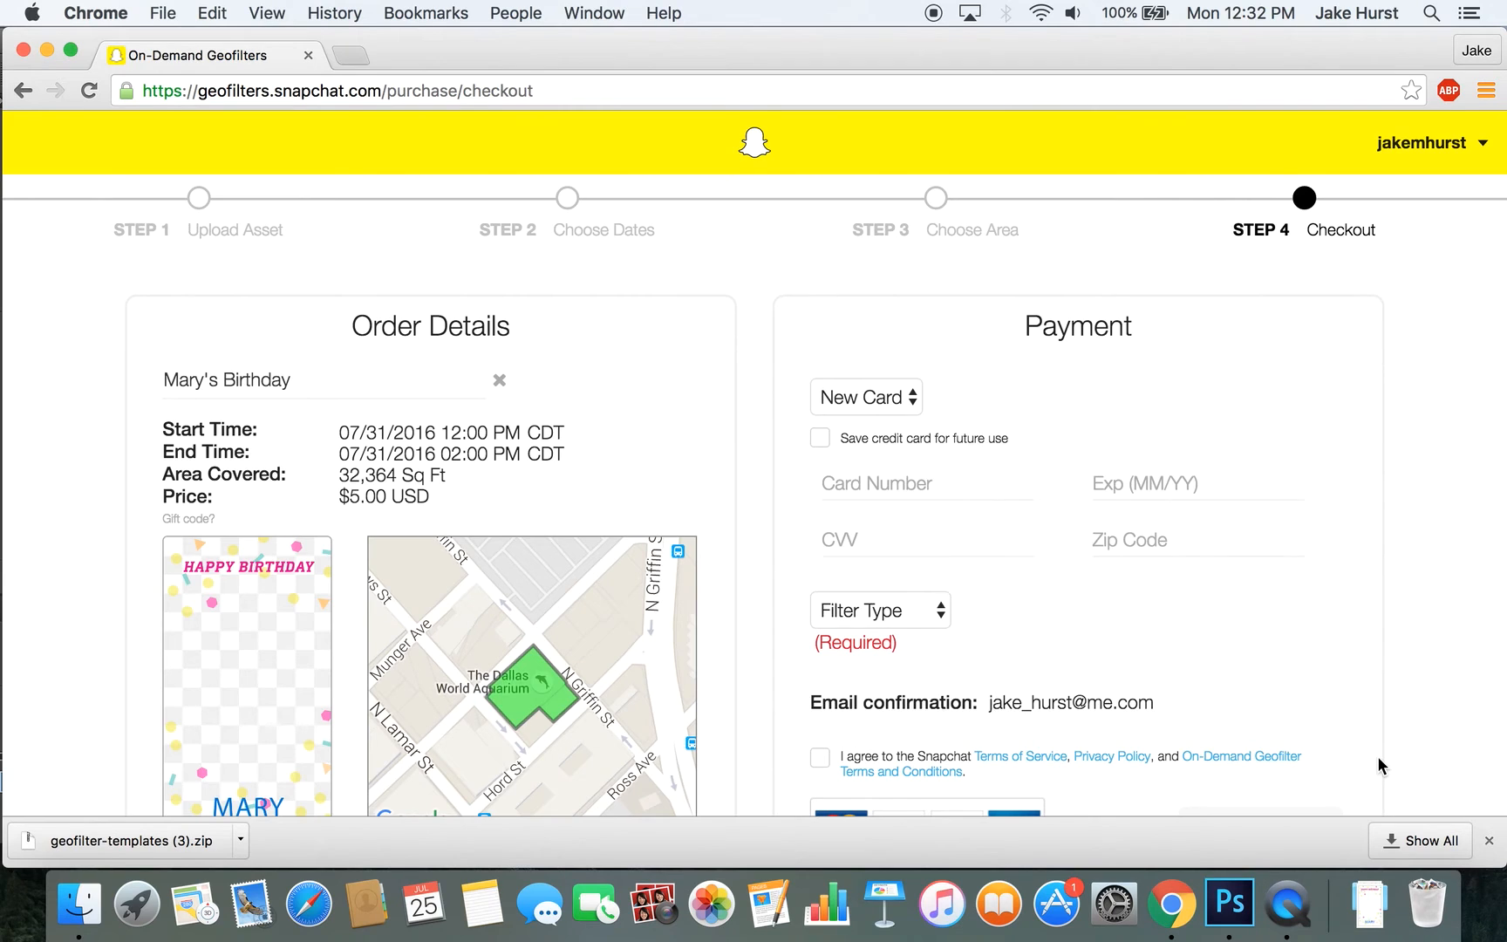
- Set the order's filter type to Personal Use
scroll(1379, 760, "down", 3)
scroll(1379, 759, "up", 3)
left_click(906, 607)
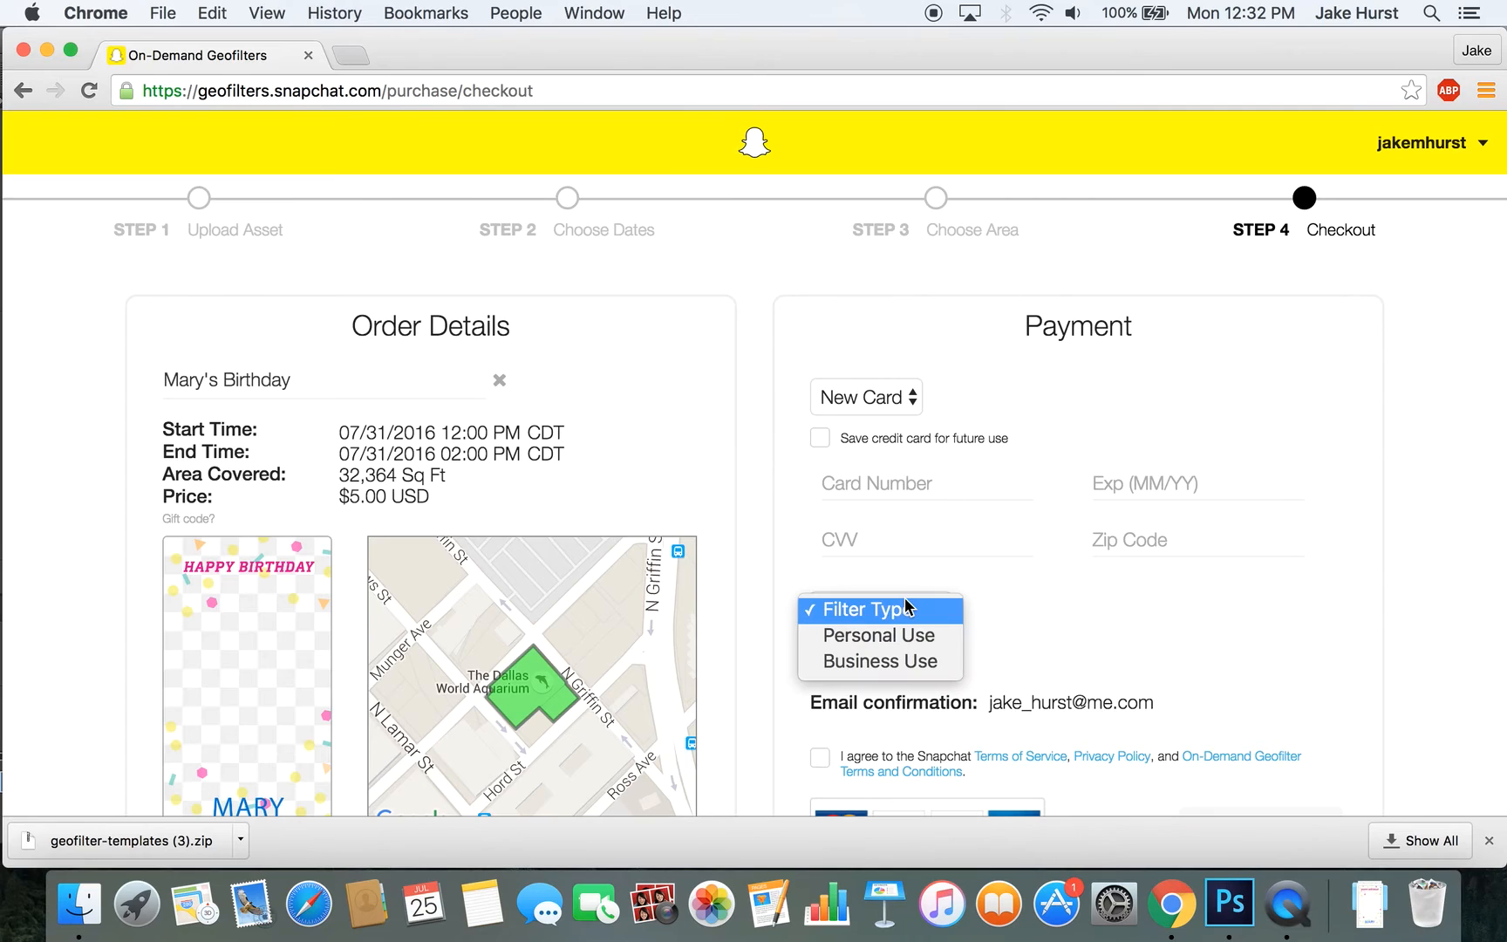
left_click(901, 634)
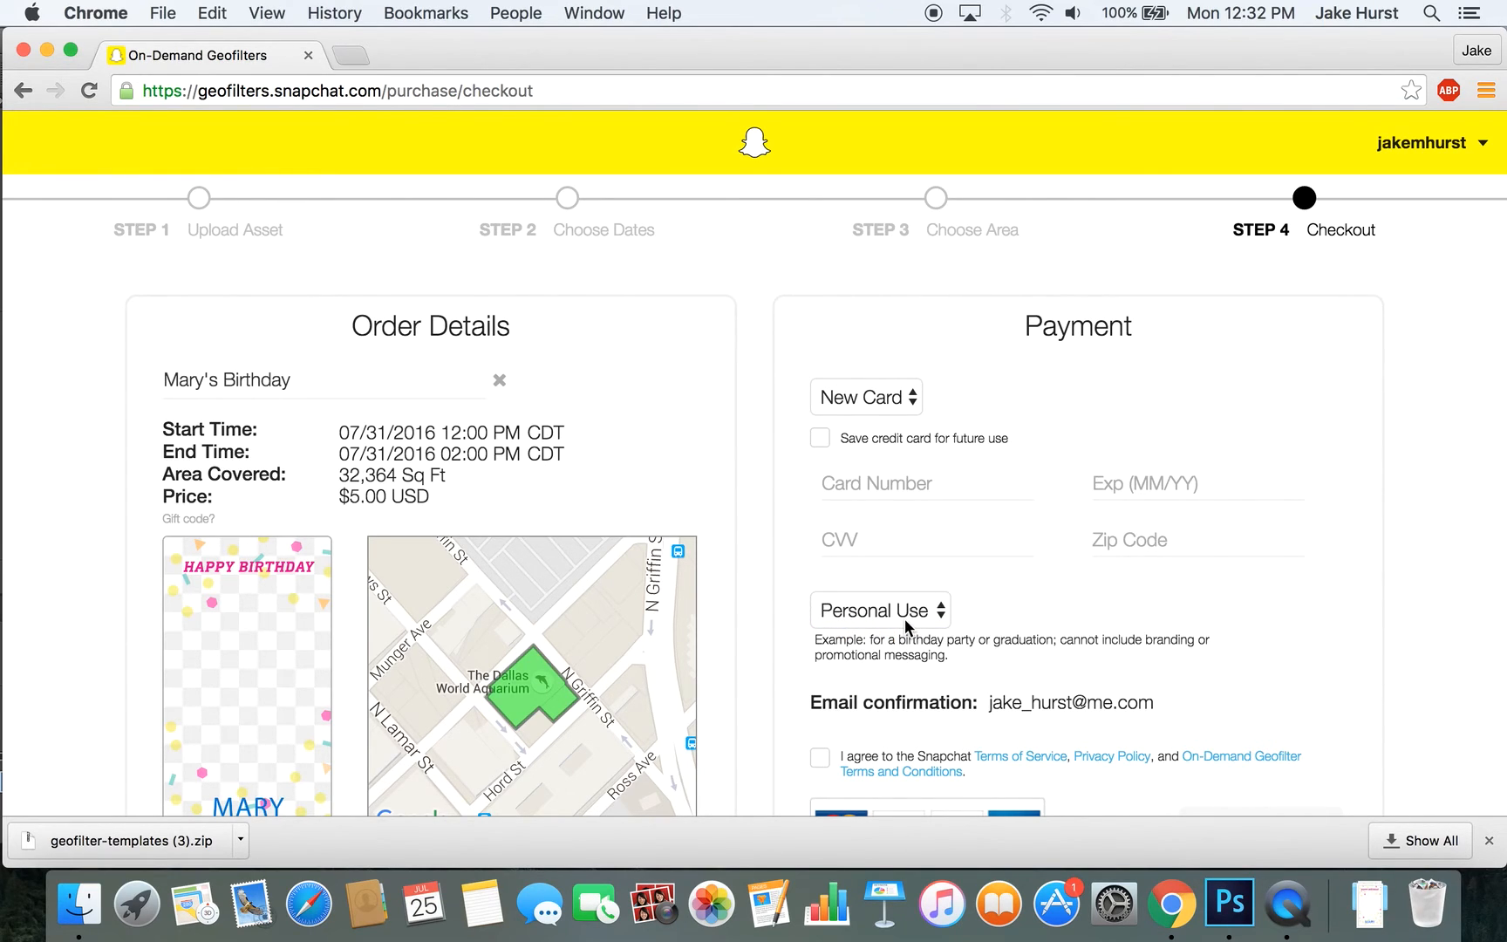
- Try the Business Use filter type and return the selection to Personal Use
left_click(904, 619)
left_click(901, 633)
left_click(902, 628)
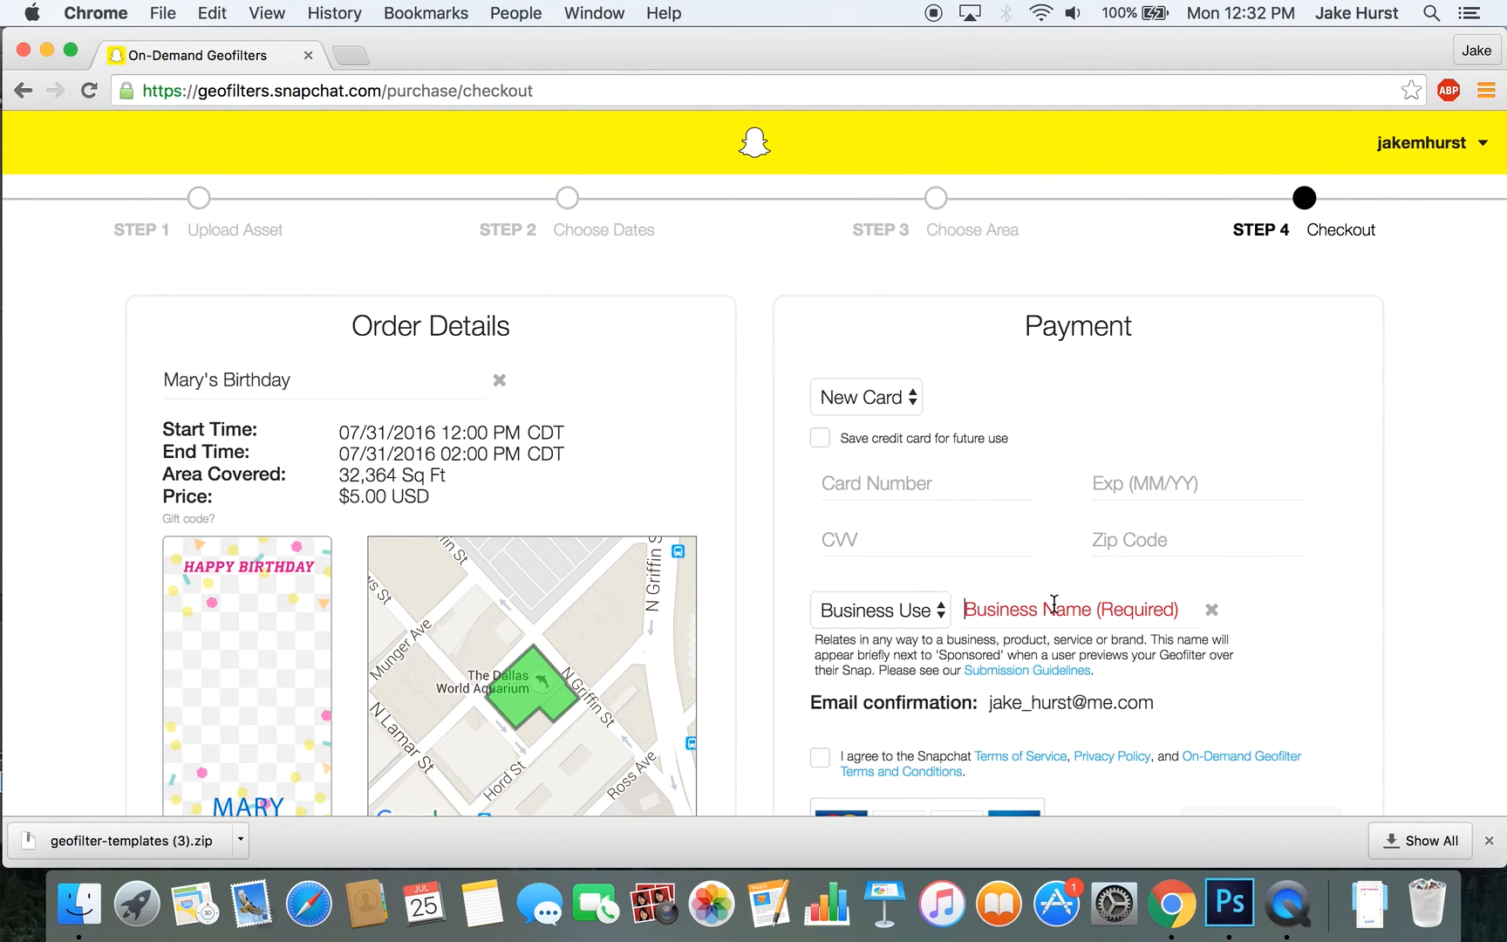
left_click(903, 613)
left_click(909, 589)
- Review the checkout page's order details, Geofilter preview, fence map and payment section
scroll(909, 589, "down", 5)
scroll(909, 590, "up", 3)
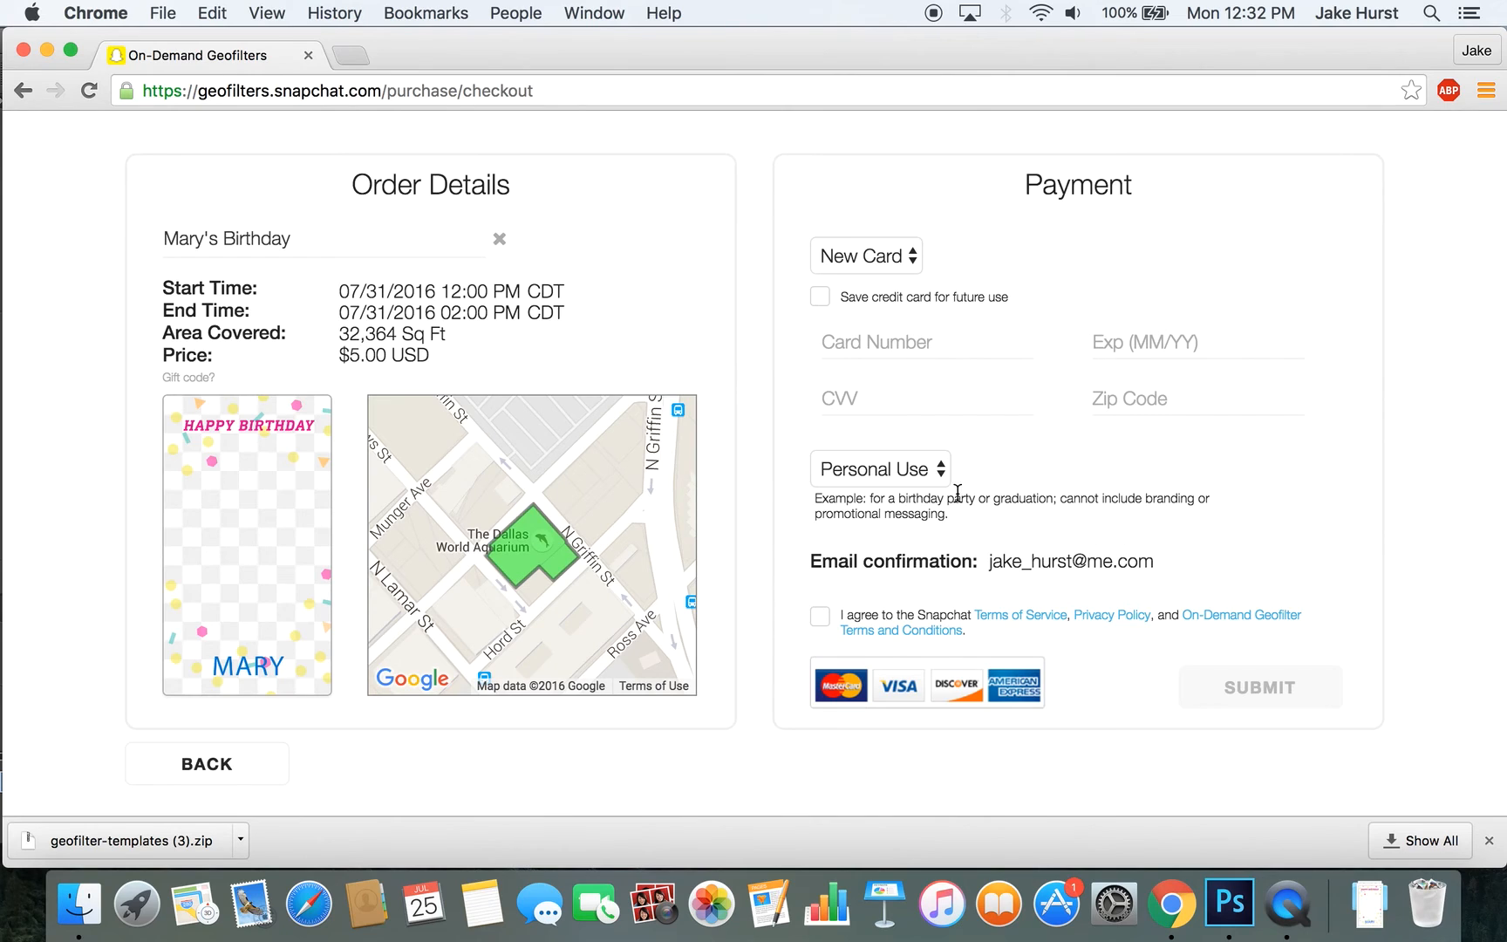
scroll(970, 560, "up", 1)
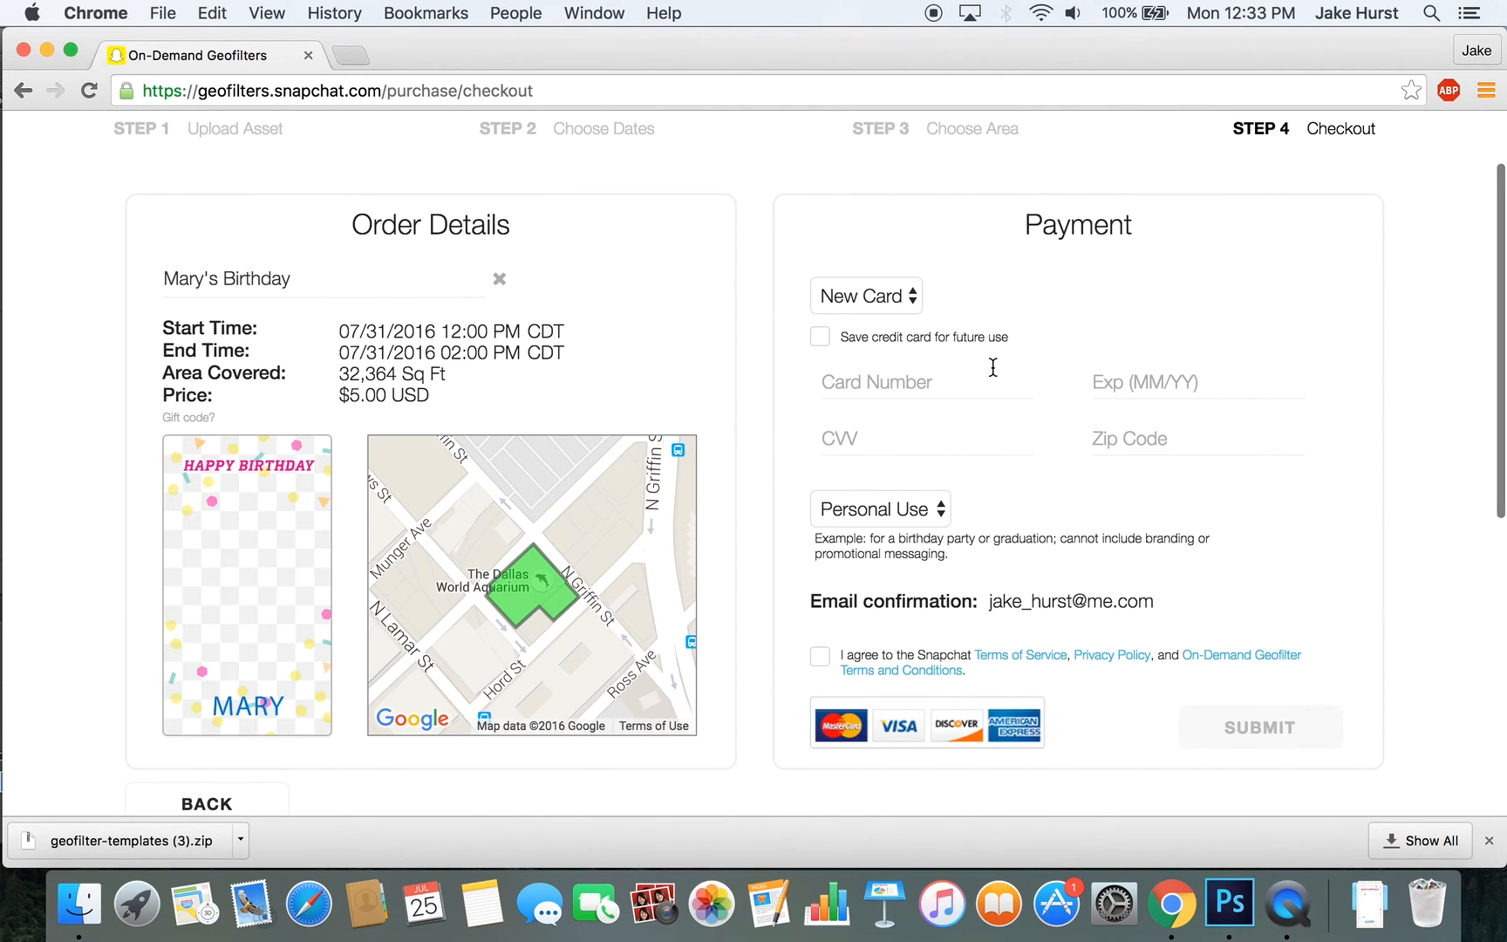
scroll(993, 349, "up", 3)
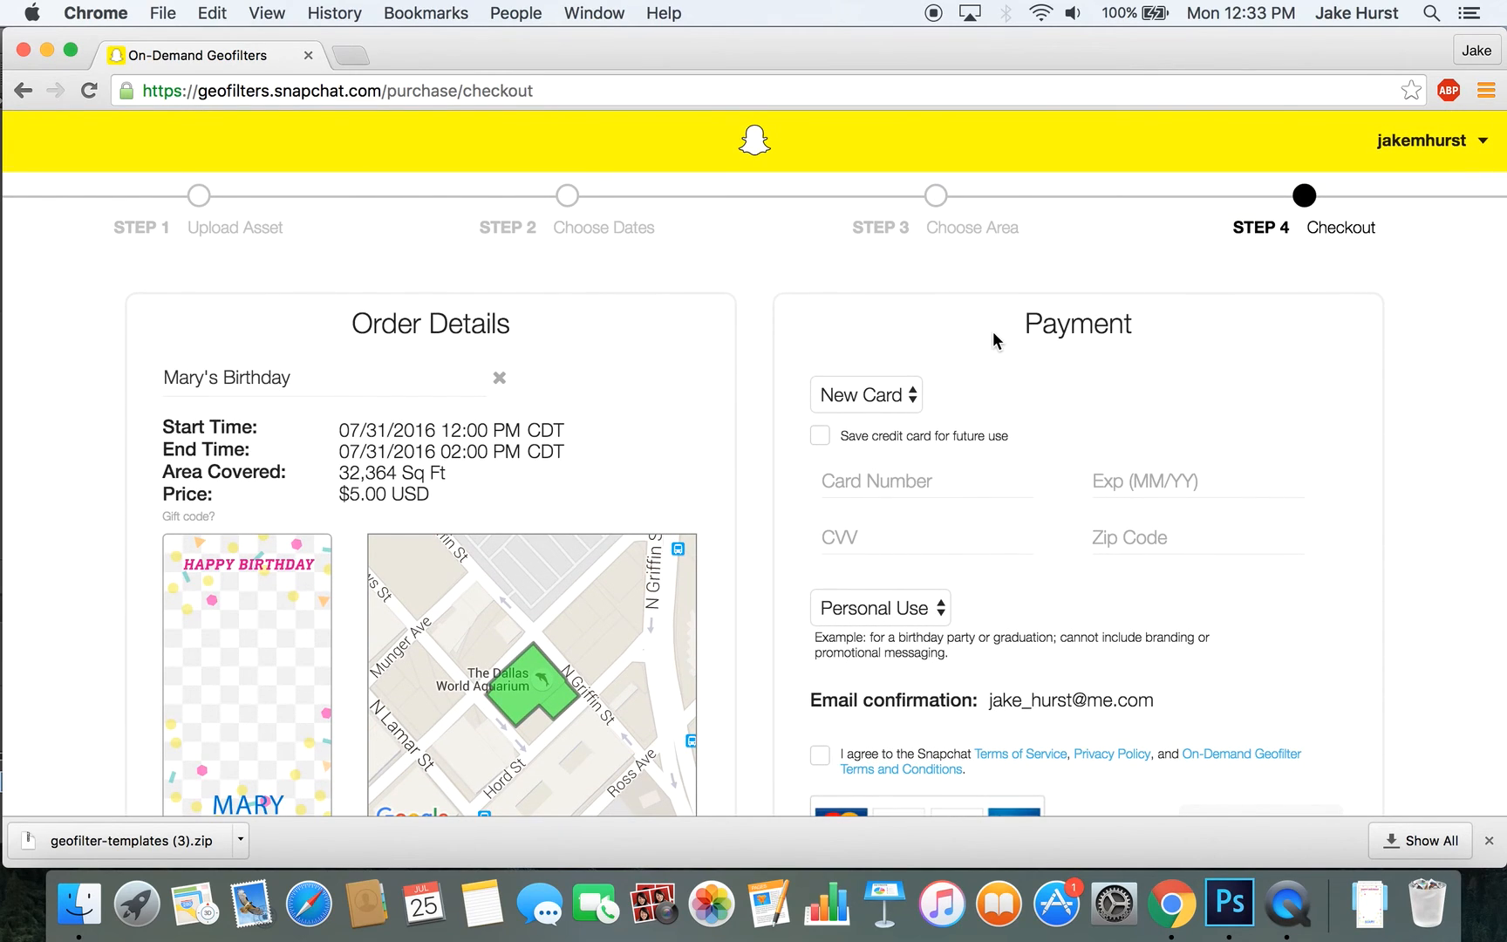
scroll(994, 339, "down", 5)
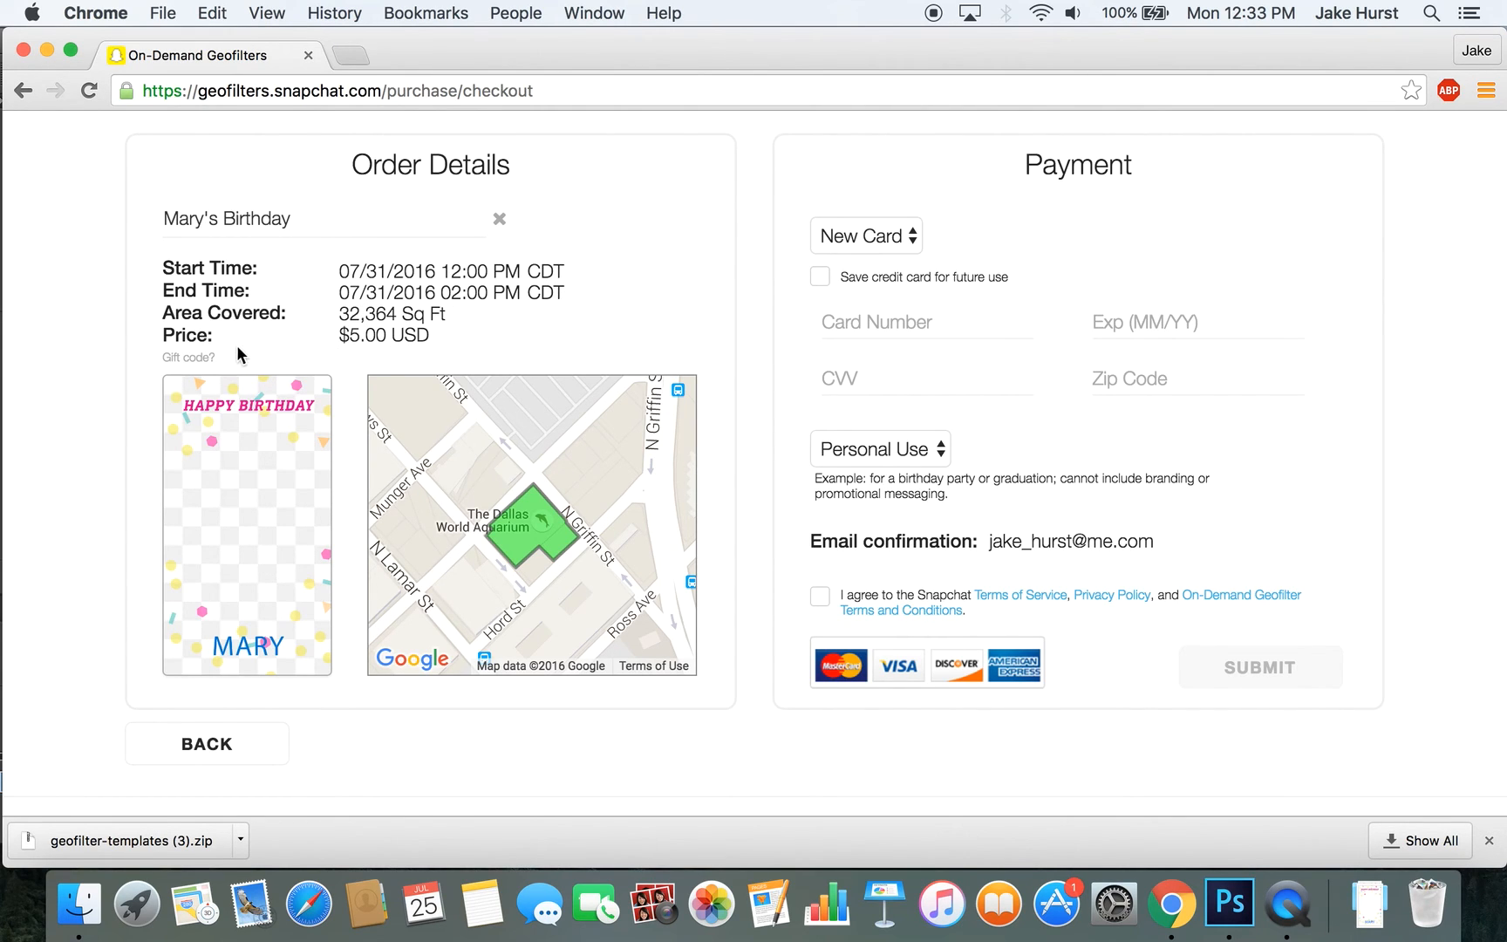
scroll(307, 361, "up", 3)
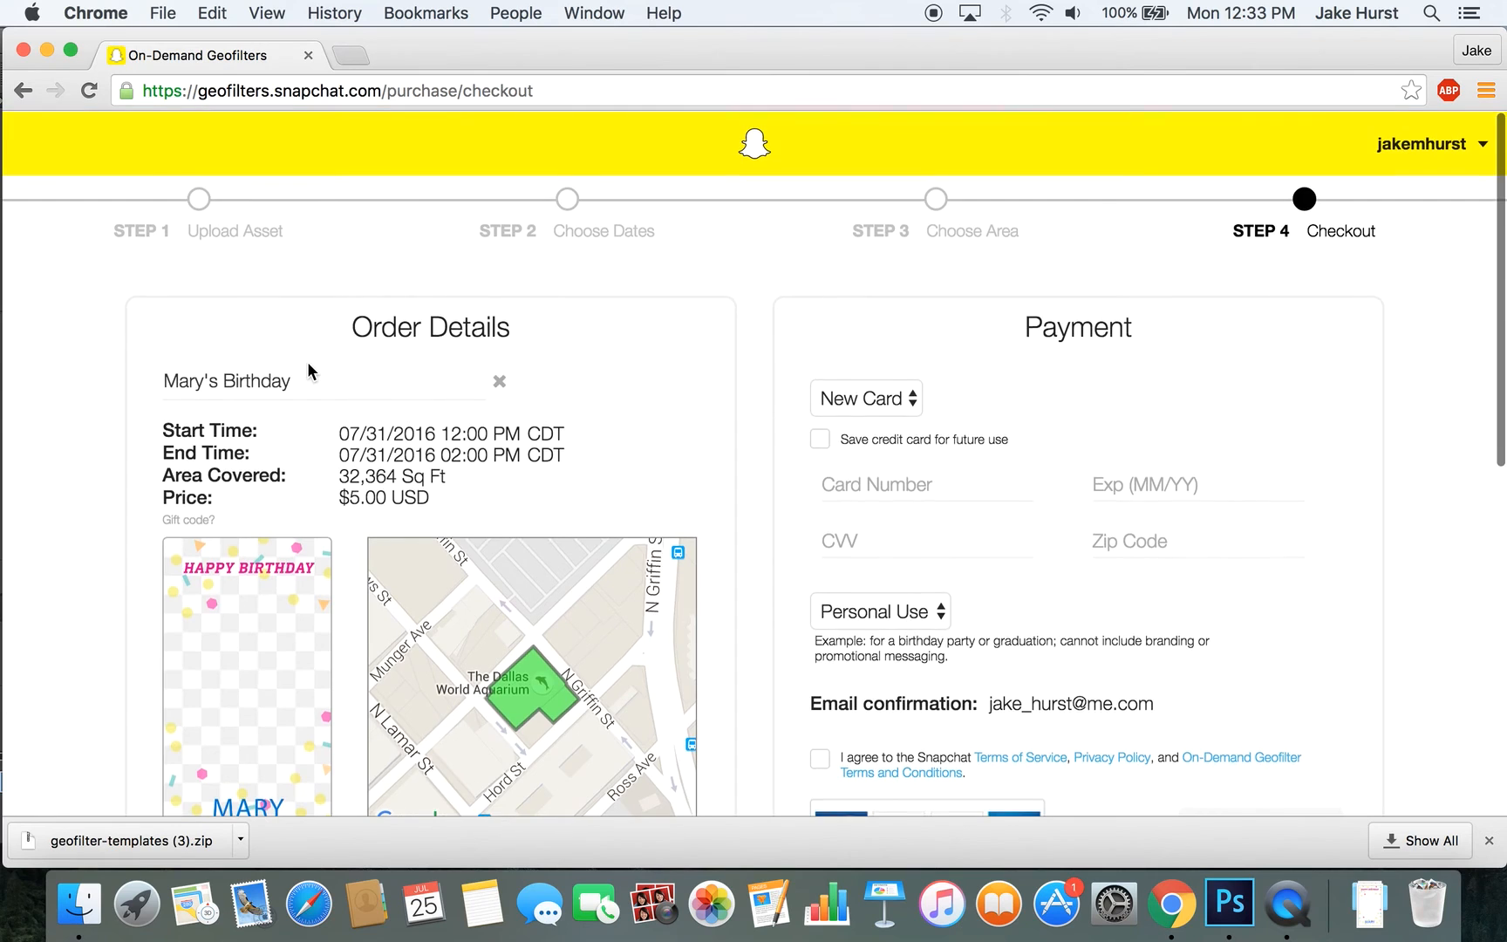
scroll(308, 361, "down", 5)
scroll(307, 361, "down", 2)
scroll(216, 585, "up", 5)
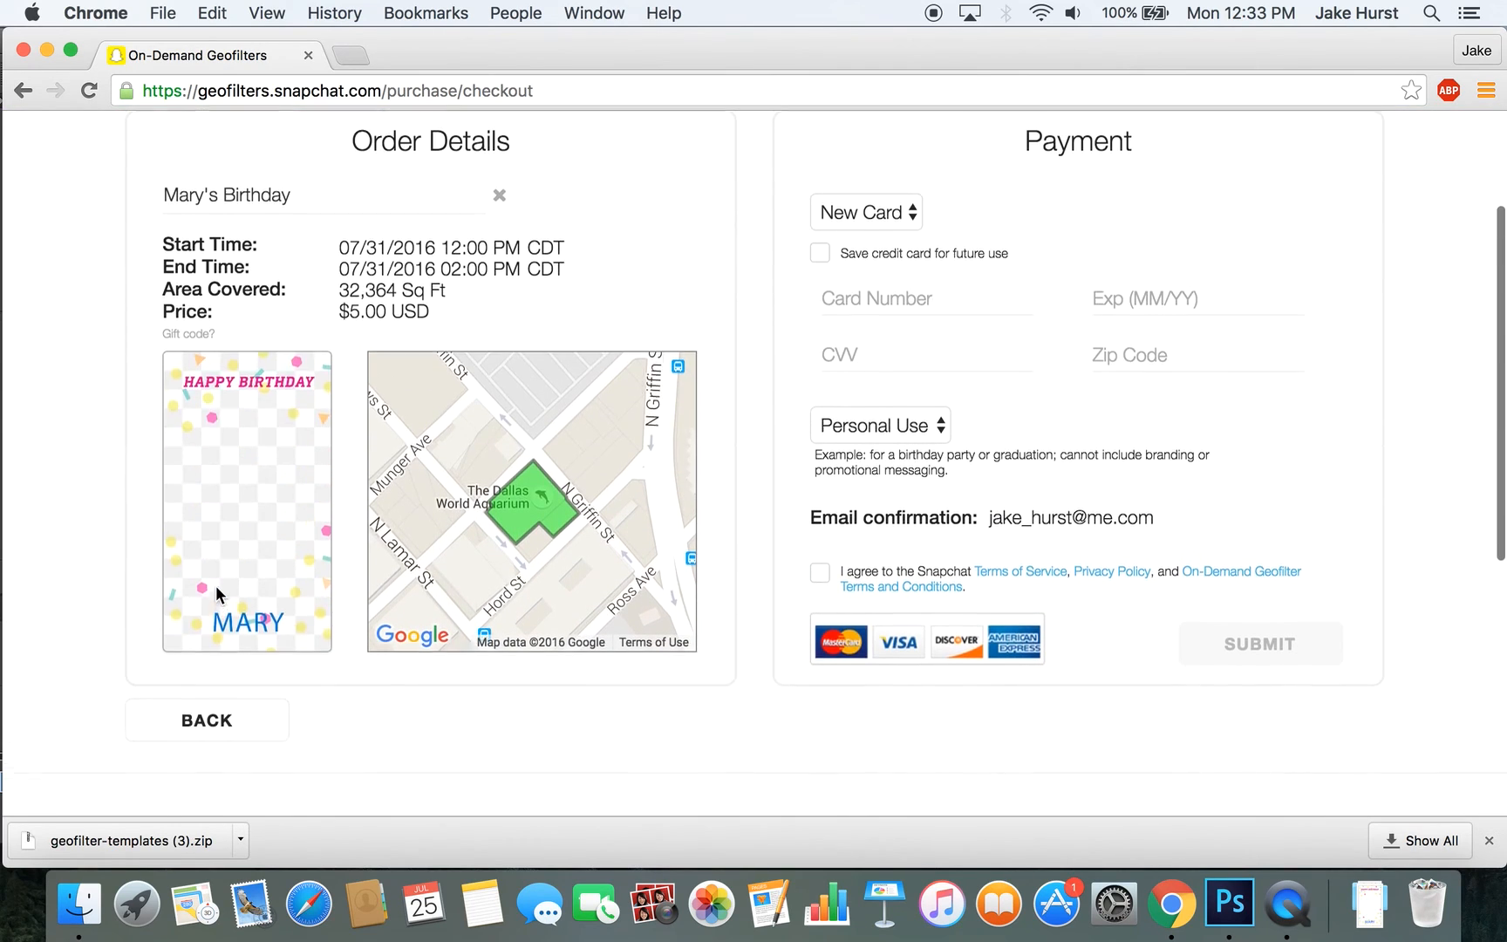